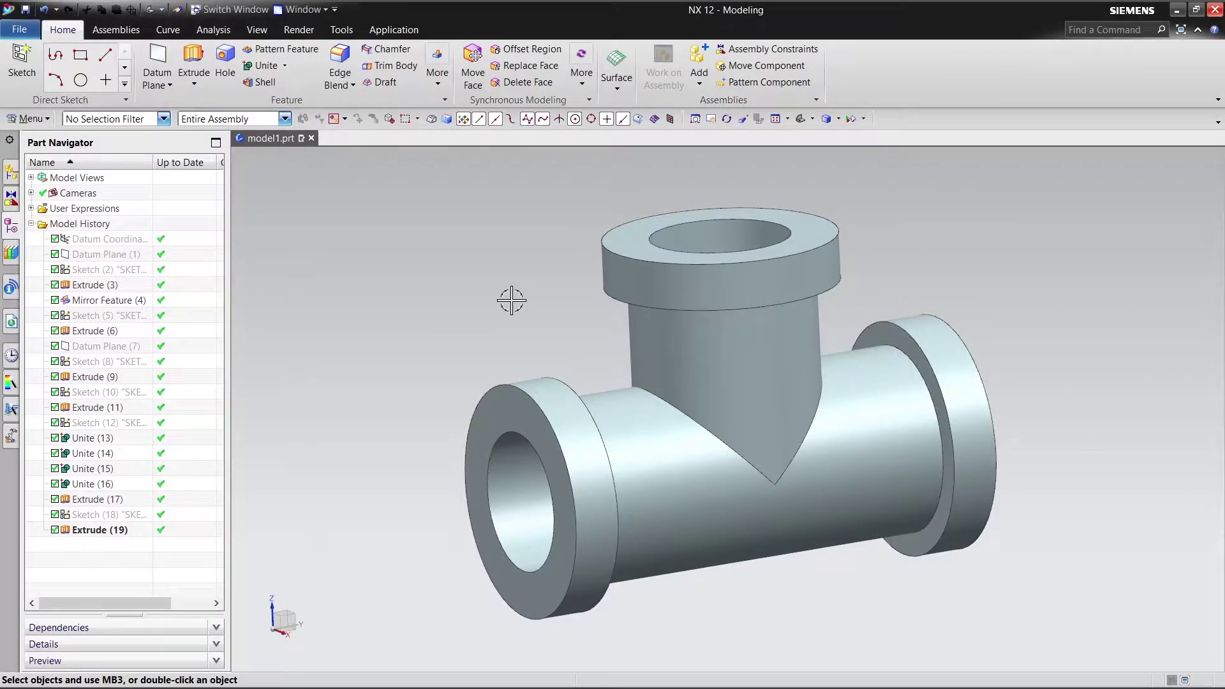
Orbit the finished flanged tee model to view it from another angle.
{"action": "mouse_move", "coordinate": [541, 311]}
{"action": "middle_mouse_down"}
{"action": "mouse_move", "coordinate": [515, 322]}
{"action": "mouse_move", "coordinate": [588, 323]}
{"action": "mouse_move", "coordinate": [504, 319]}
{"action": "mouse_move", "coordinate": [457, 339]}
{"action": "mouse_move", "coordinate": [560, 322]}
{"action": "middle_mouse_up"}
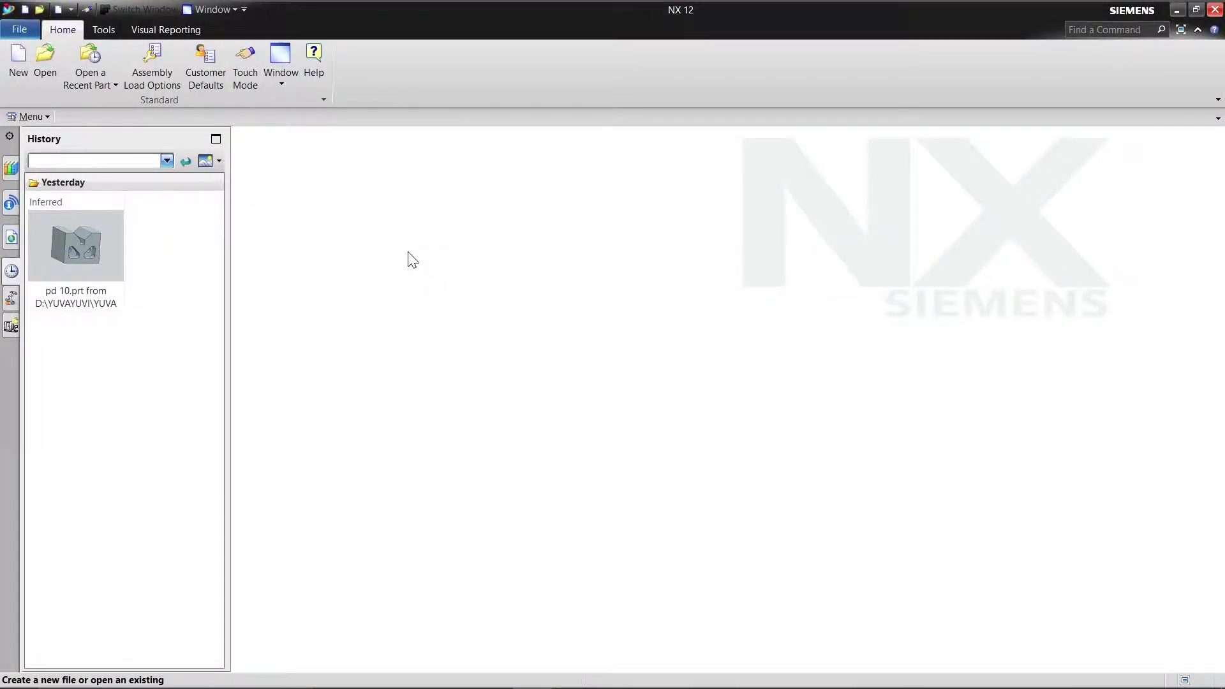
Create a new millimetre Model part named model1.prt.
{"action": "left_click", "coordinate": [11, 68]}
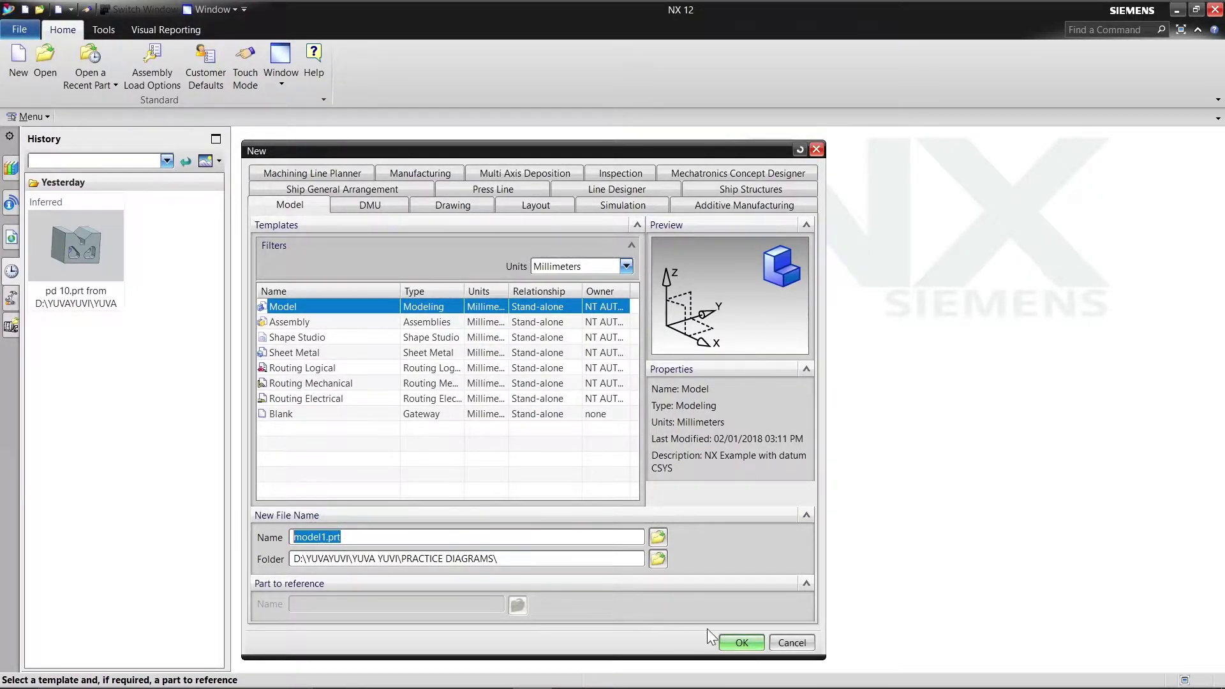
{"action": "left_click", "coordinate": [741, 640]}
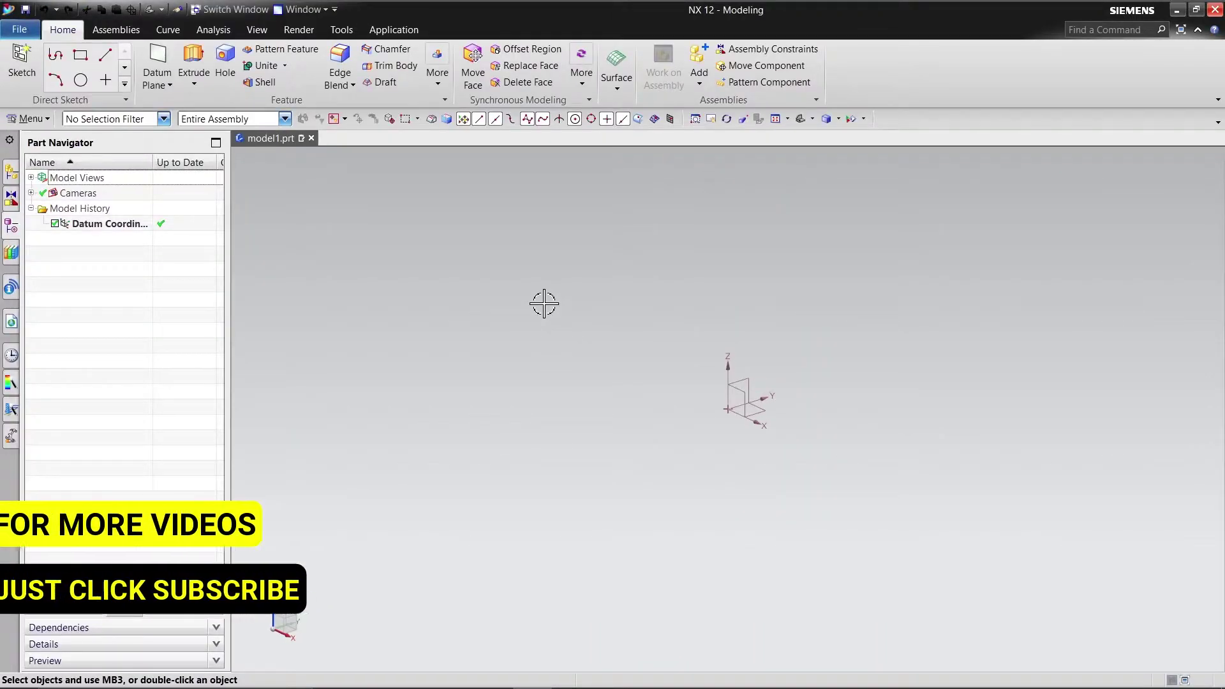
Create a datum plane 25 mm from the XZ plane, reversed to the opposite side.
{"action": "left_click", "coordinate": [170, 84]}
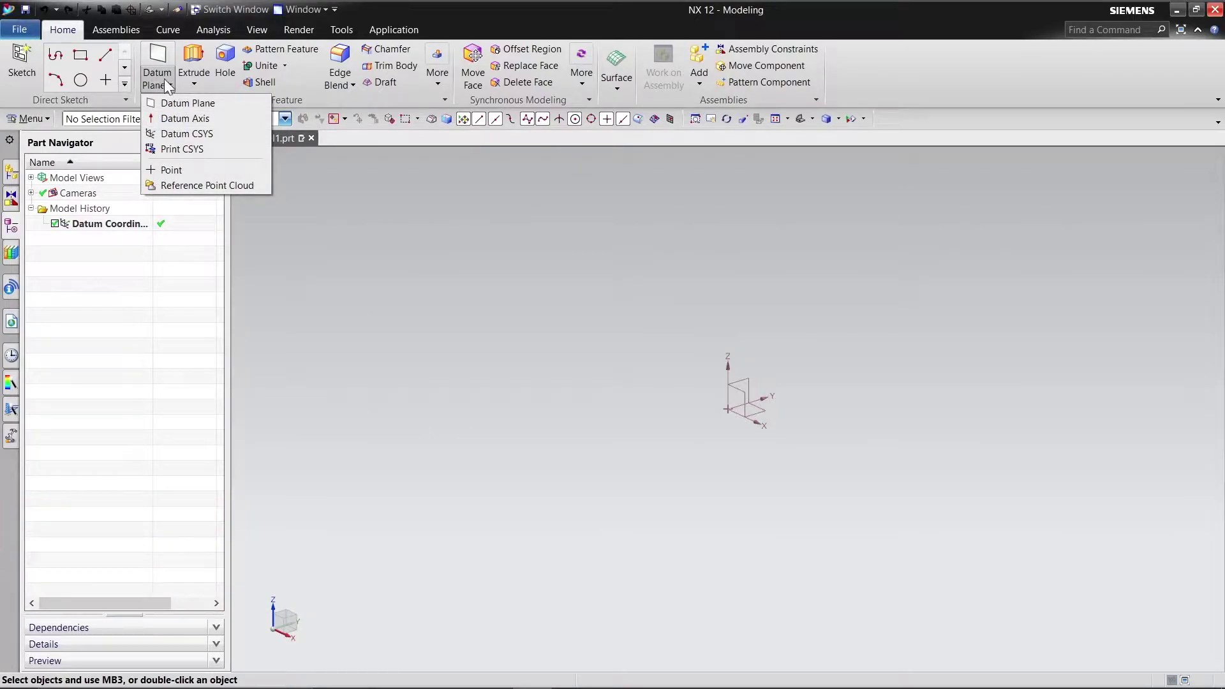
{"action": "left_click", "coordinate": [174, 104]}
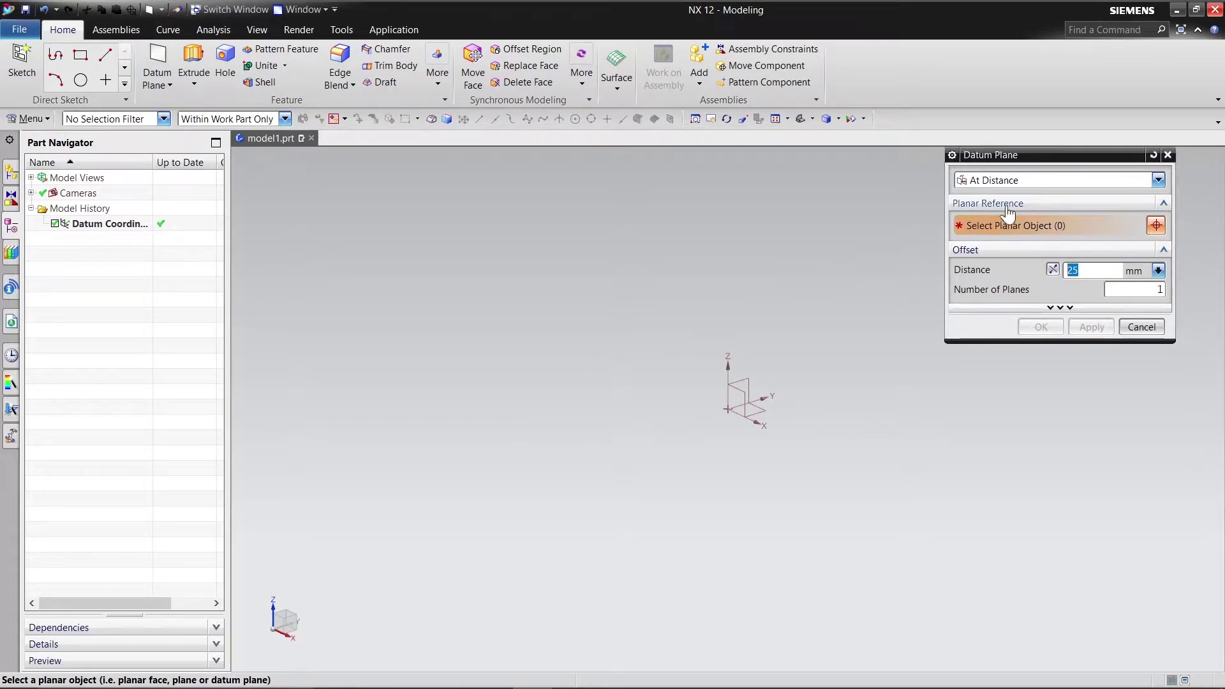
{"action": "left_click", "coordinate": [1158, 182]}
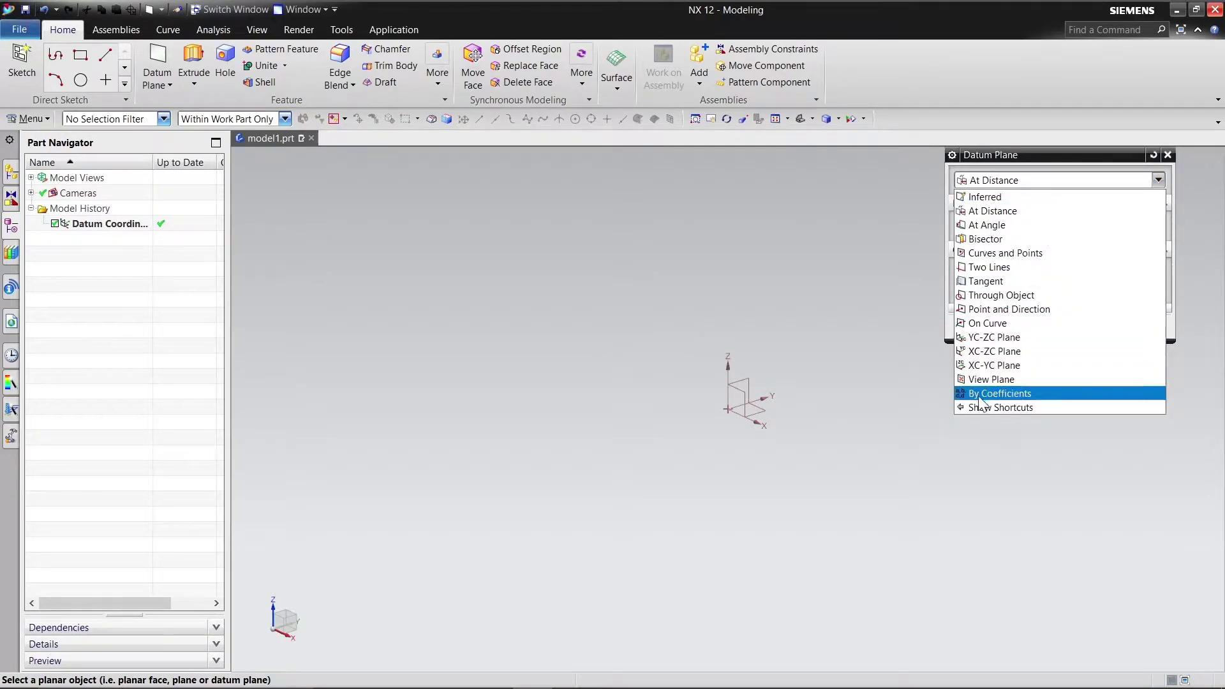
{"action": "left_click", "coordinate": [994, 211]}
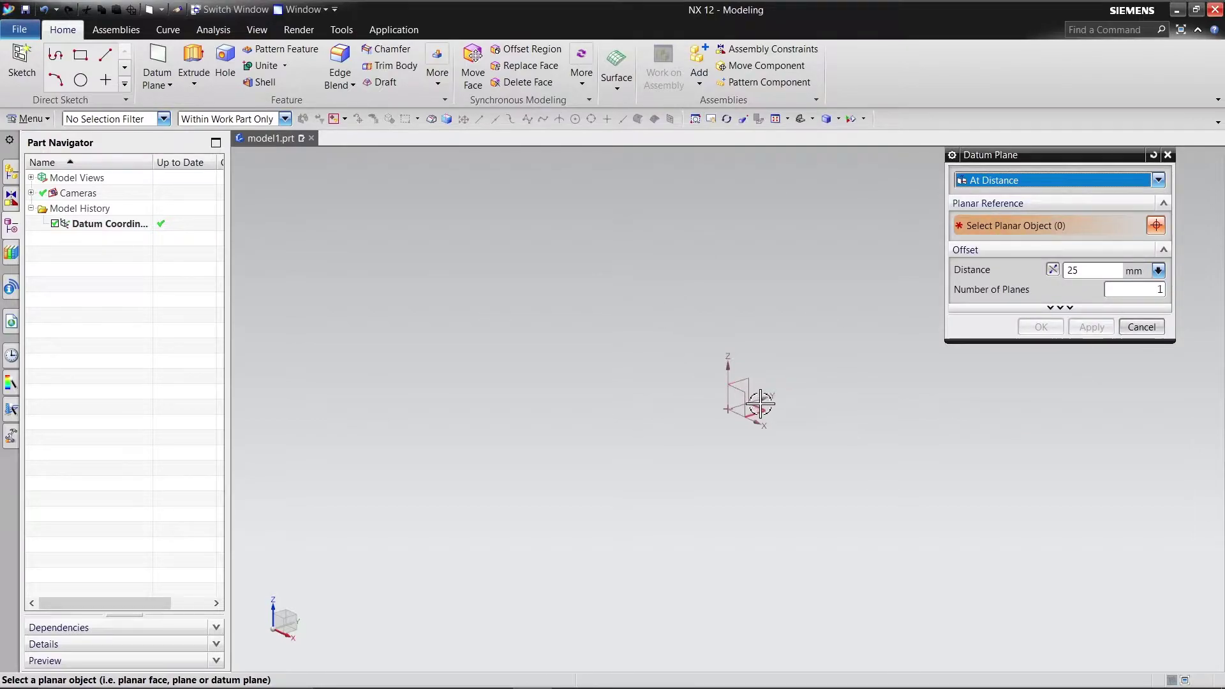
{"action": "middle_click_drag", "start_coordinate": [760, 403], "coordinate": [703, 420], "text": "shift"}
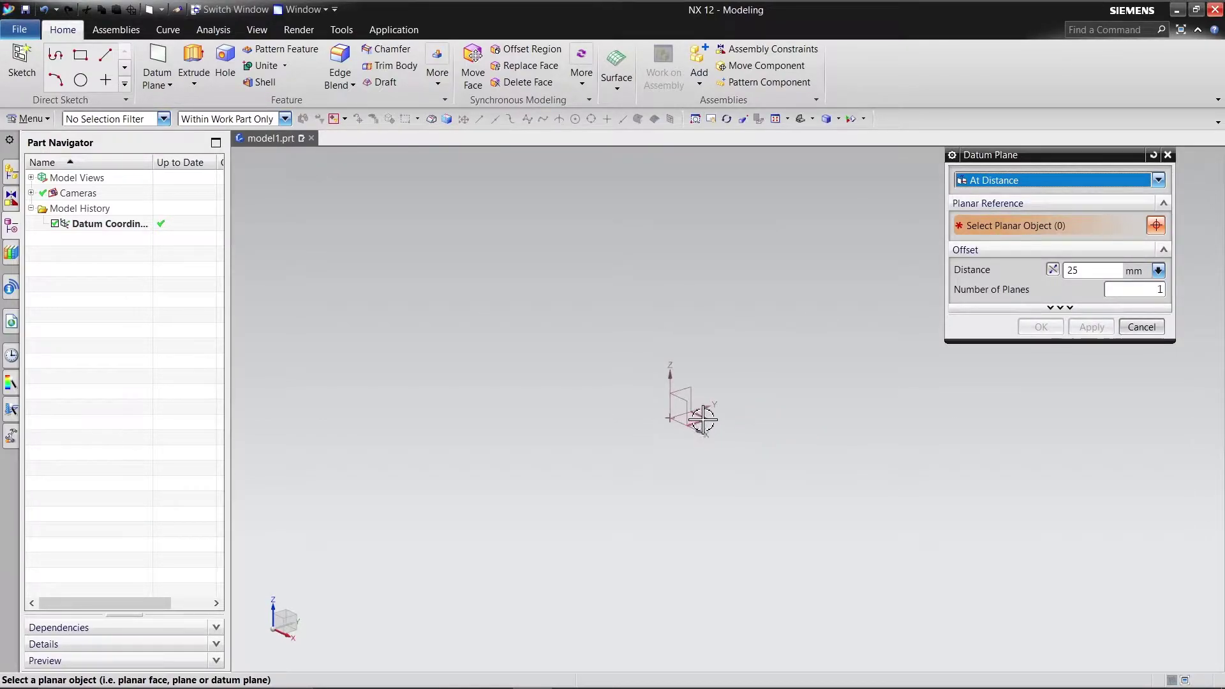
{"action": "left_click", "coordinate": [693, 409]}
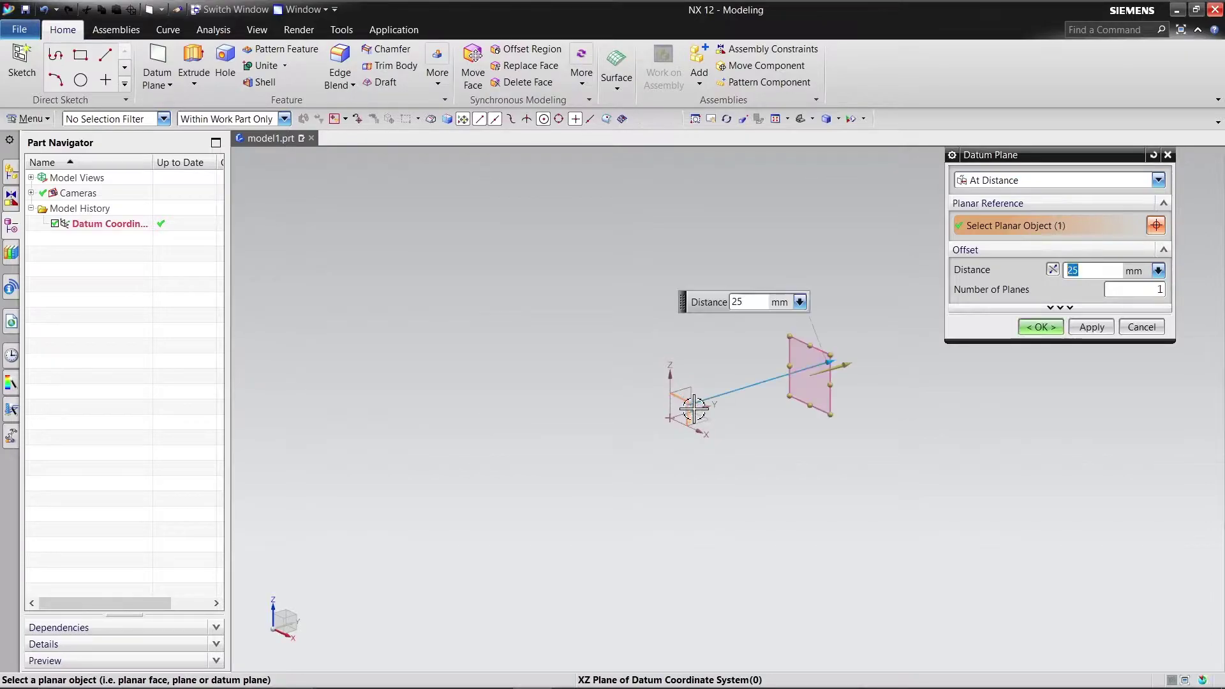
{"action": "left_click", "coordinate": [1052, 270]}
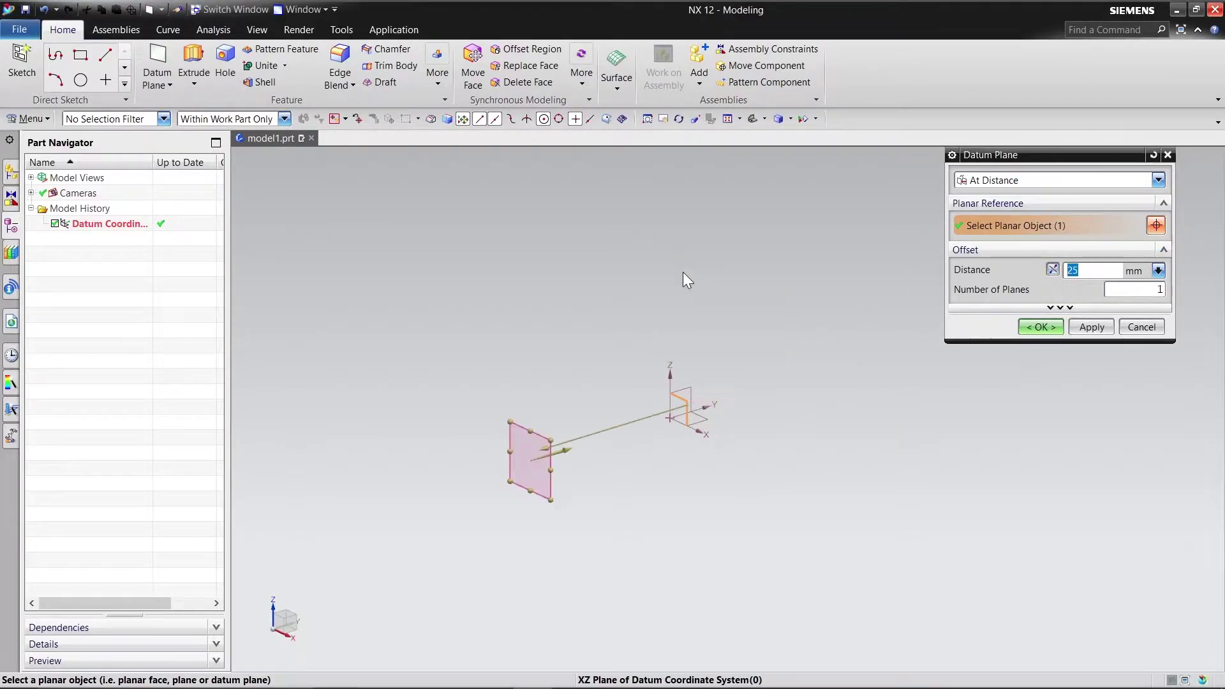
{"action": "left_click", "coordinate": [1041, 327]}
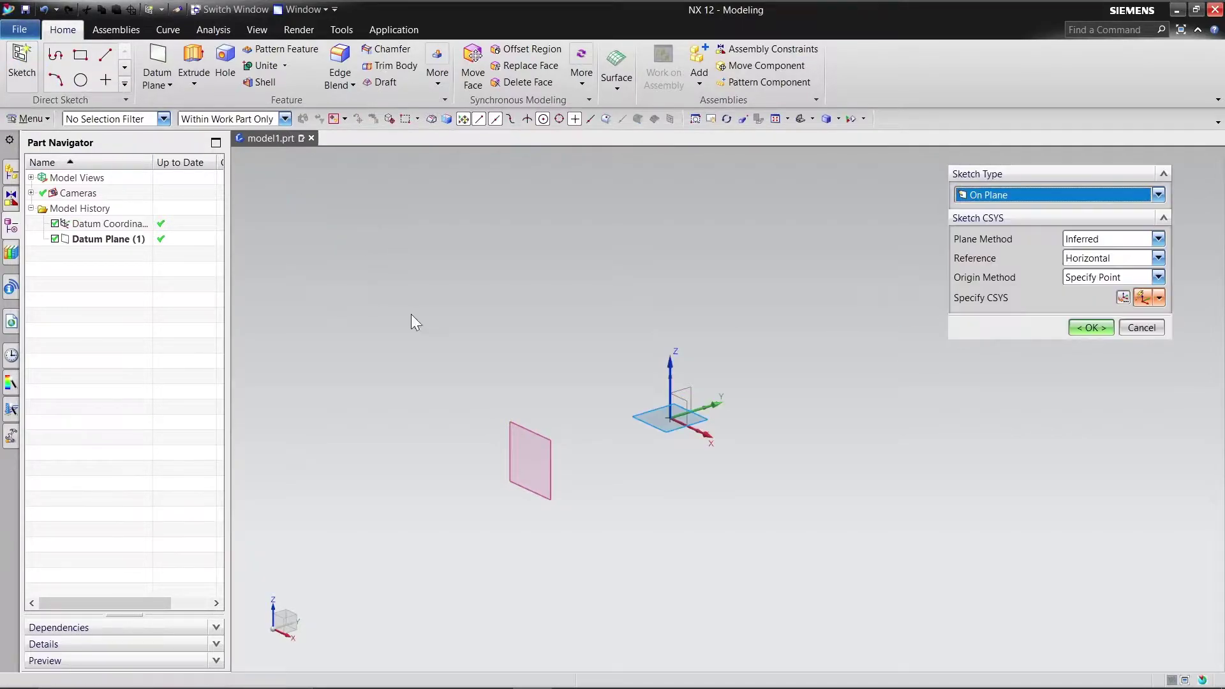
Start a sketch on Datum Plane (1) and draw a circle centred on the origin.
{"action": "left_click", "coordinate": [526, 424]}
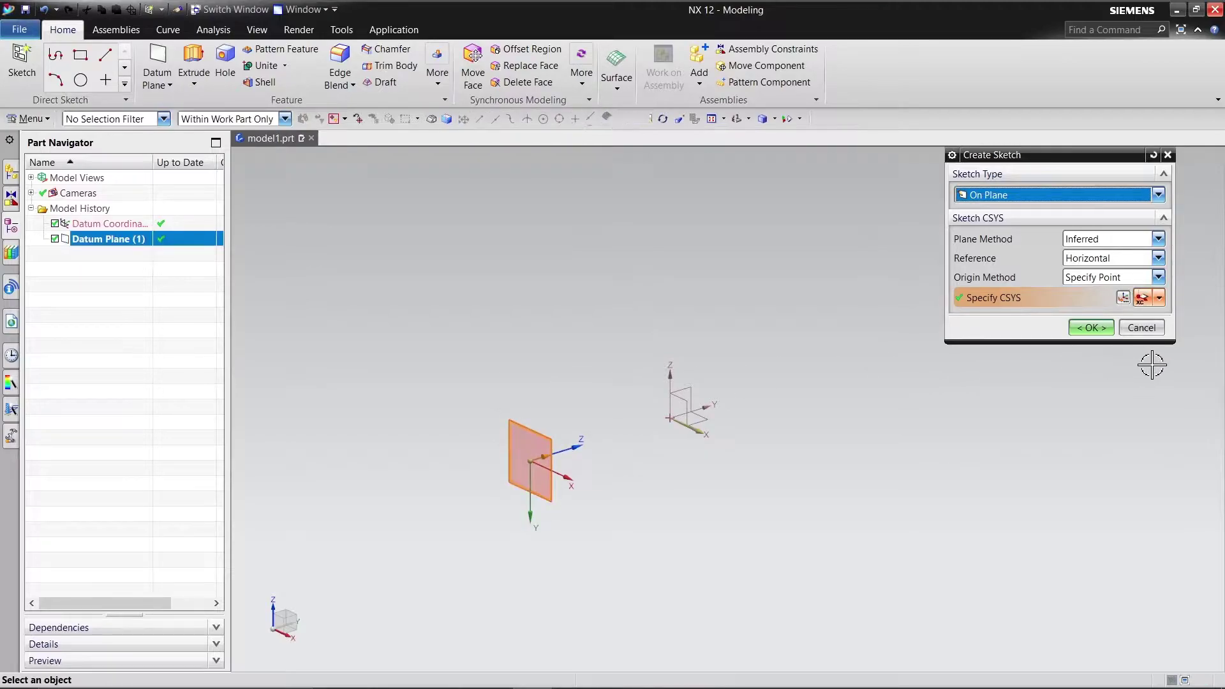
{"action": "left_click", "coordinate": [1089, 328]}
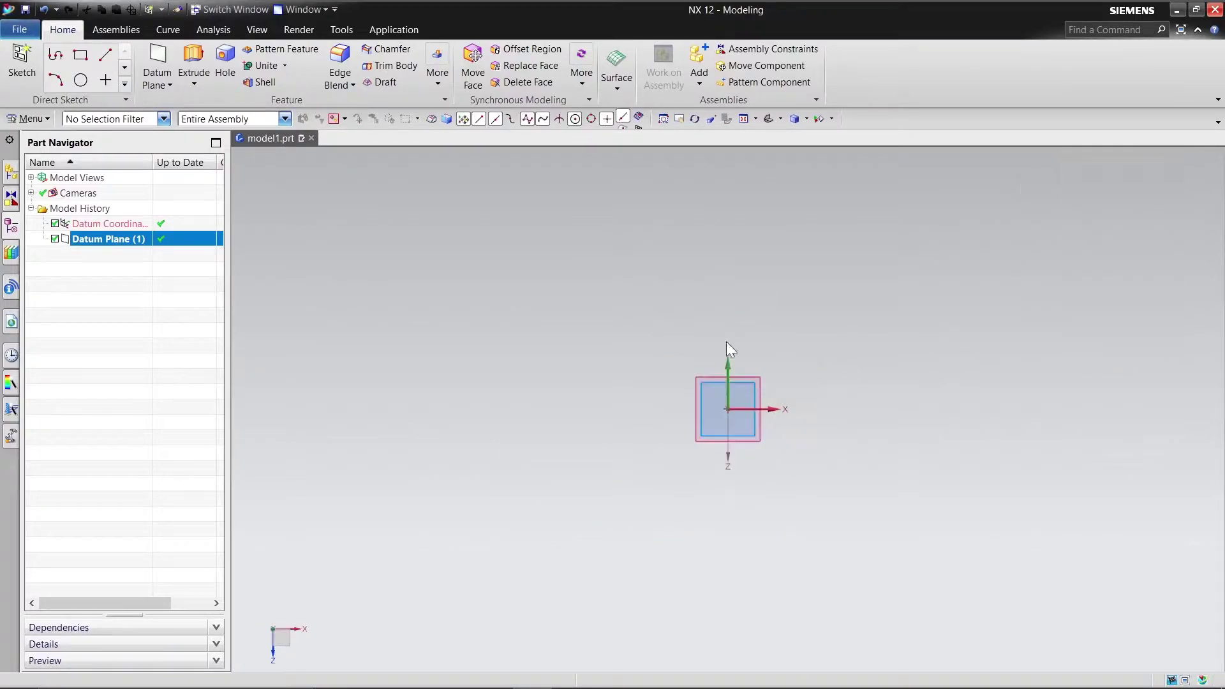
{"action": "left_click", "coordinate": [188, 56]}
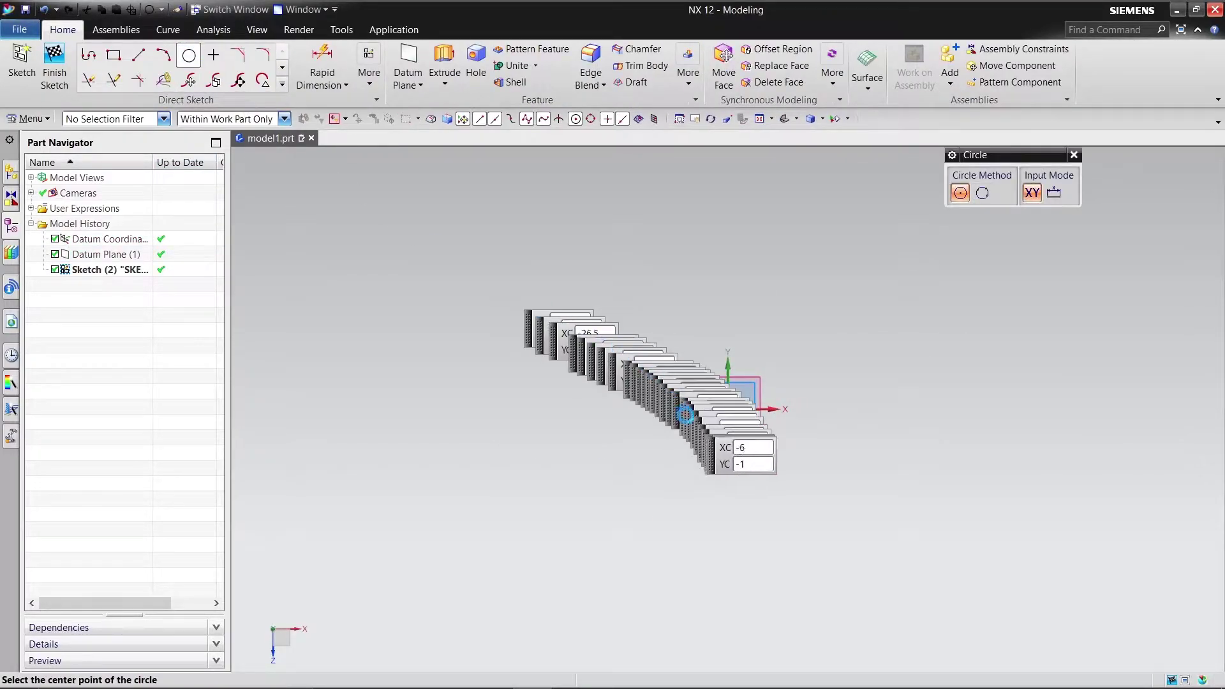
{"action": "left_click", "coordinate": [728, 407]}
{"action": "left_click", "coordinate": [625, 322]}
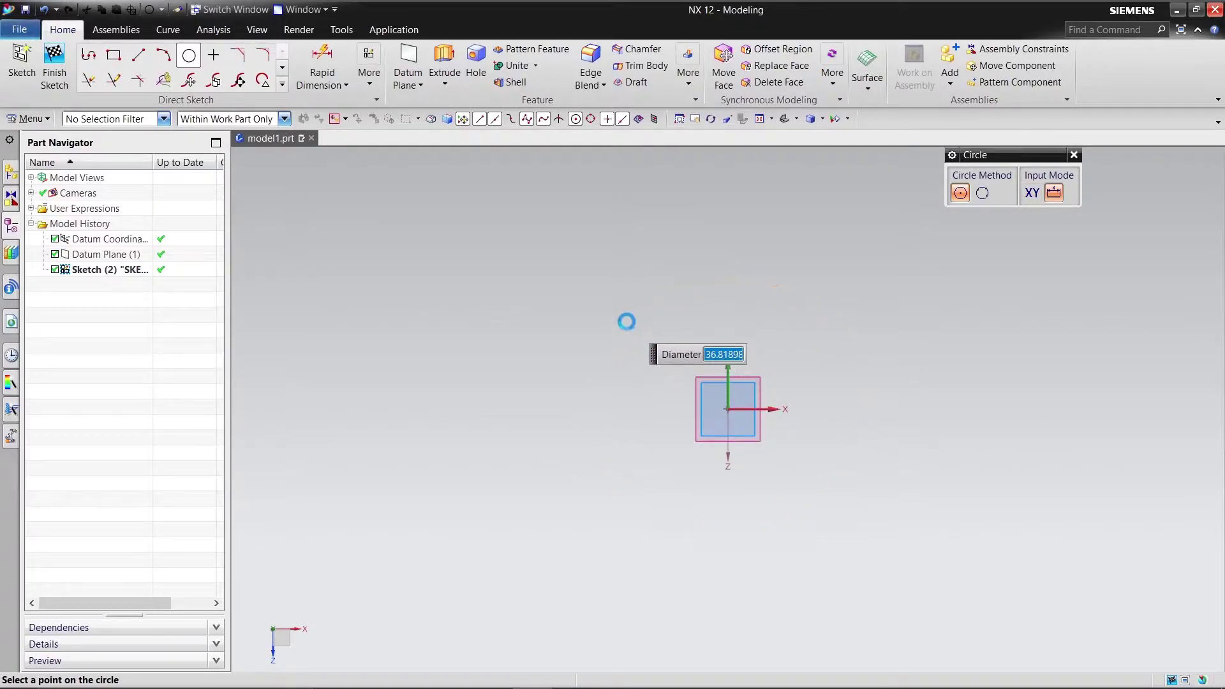
{"action": "right_click", "coordinate": [537, 278]}
{"action": "left_click", "coordinate": [563, 310]}
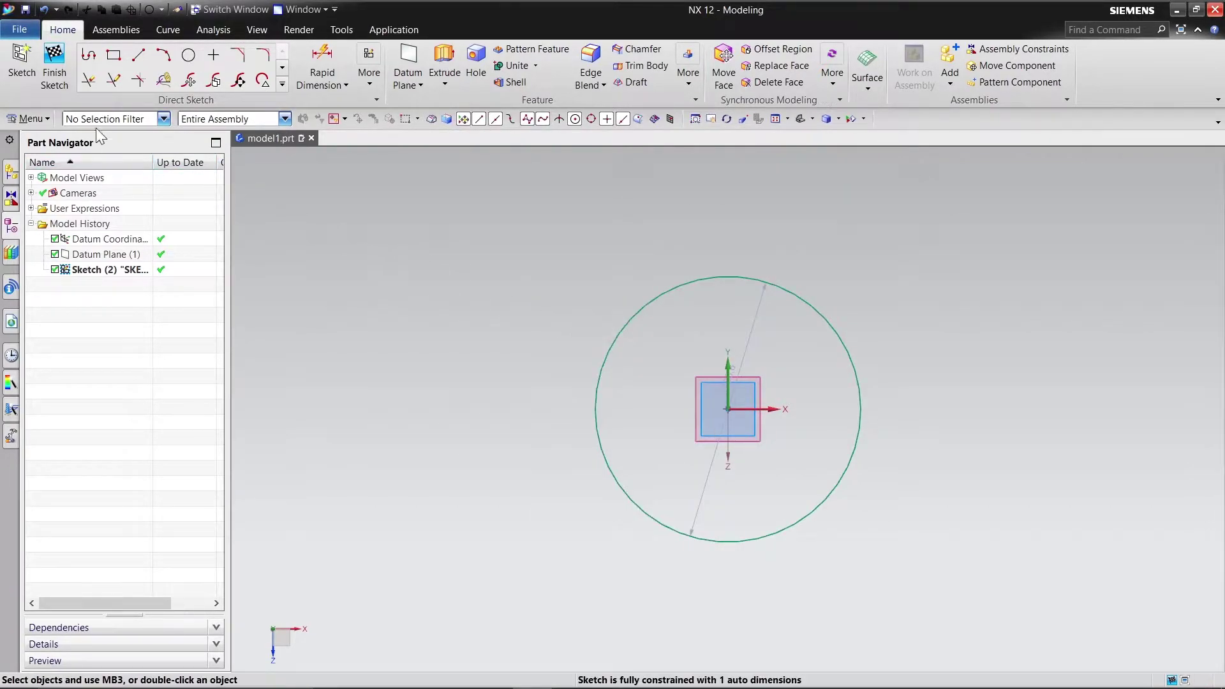
Set the circle's diameter to 25 mm and finish the sketch.
{"action": "left_click_drag", "start_coordinate": [734, 357], "coordinate": [506, 294]}
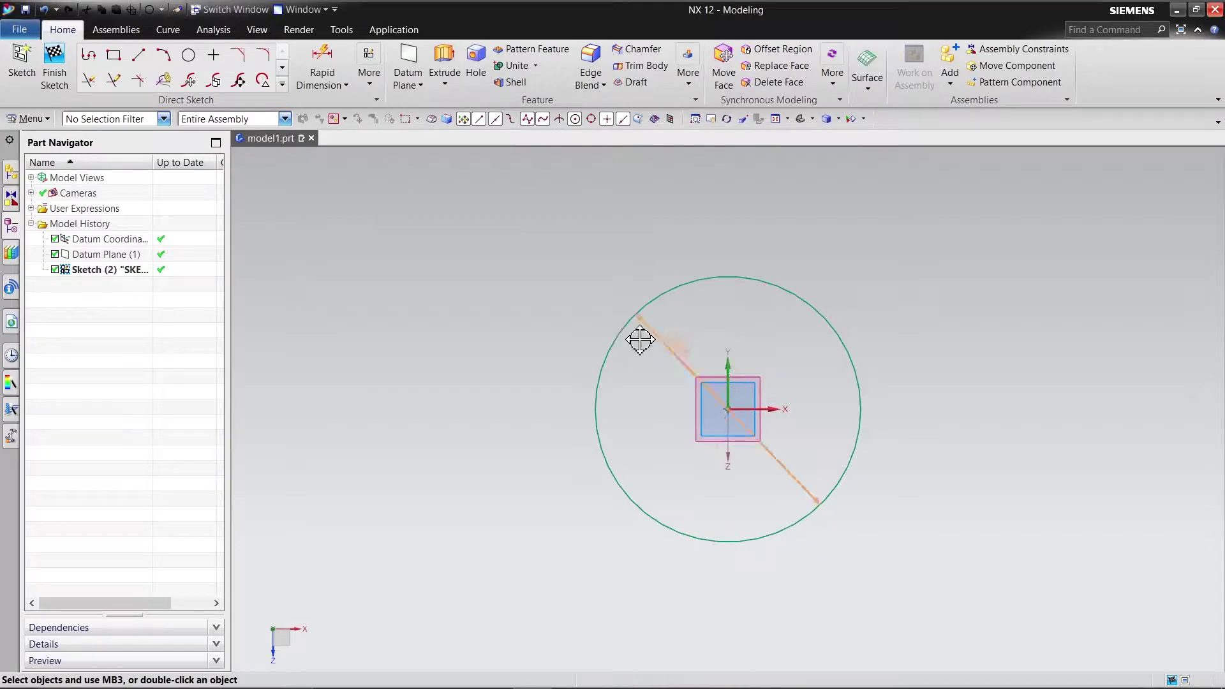
{"action": "double_click", "coordinate": [506, 294]}
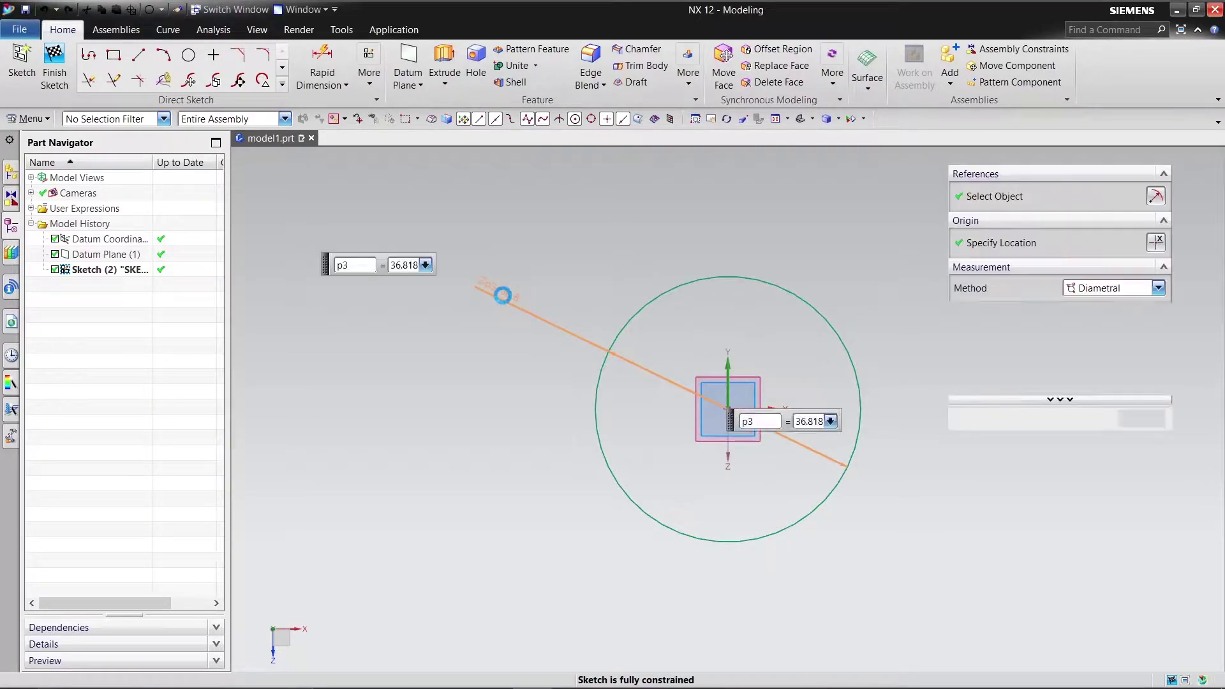
{"action": "type", "text": "25"}
{"action": "key", "text": "Return"}
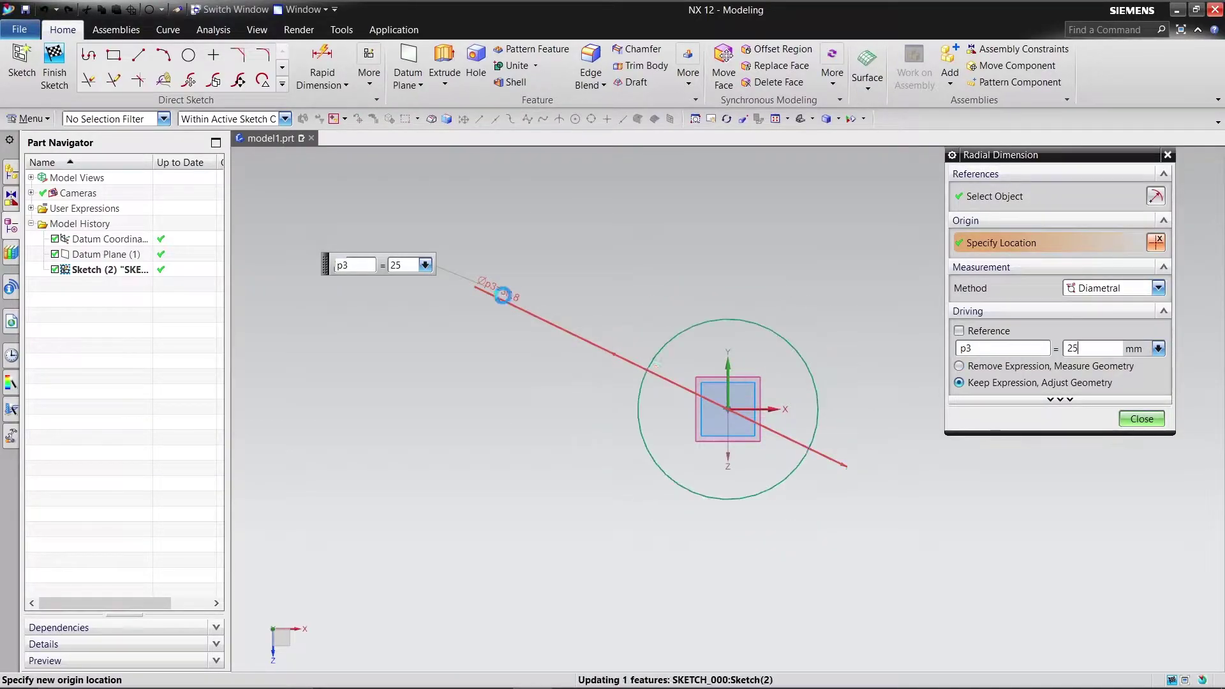
{"action": "left_click", "coordinate": [1139, 420]}
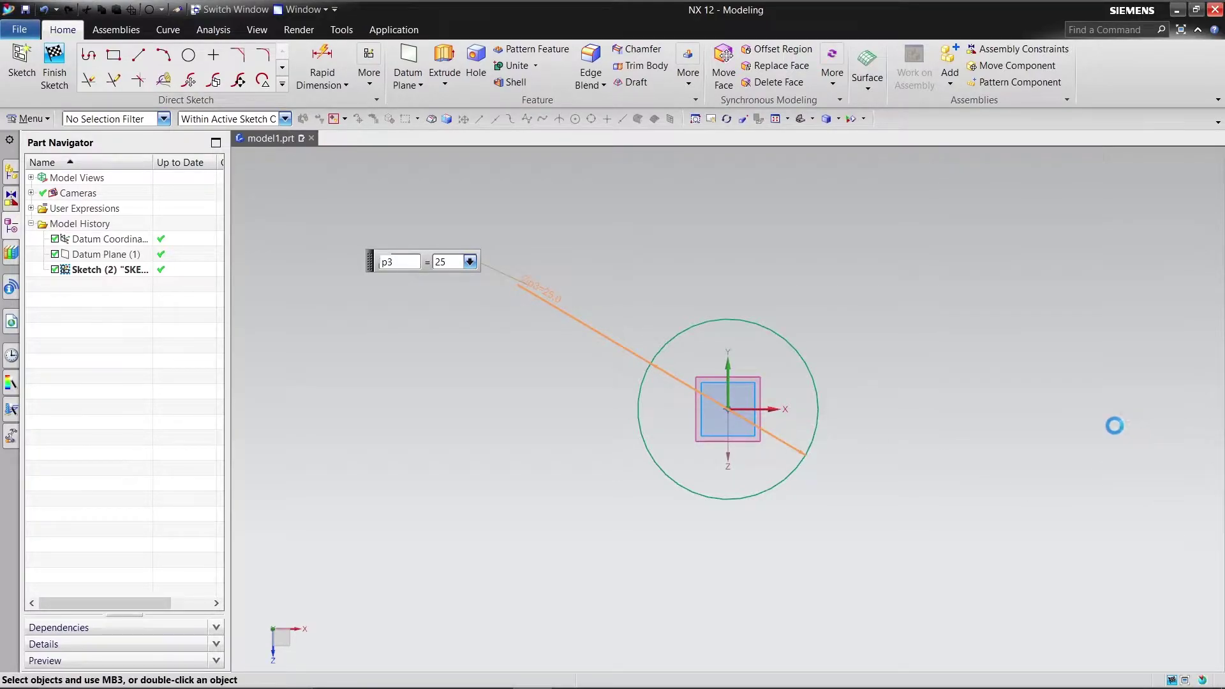
{"action": "left_click", "coordinate": [67, 78]}
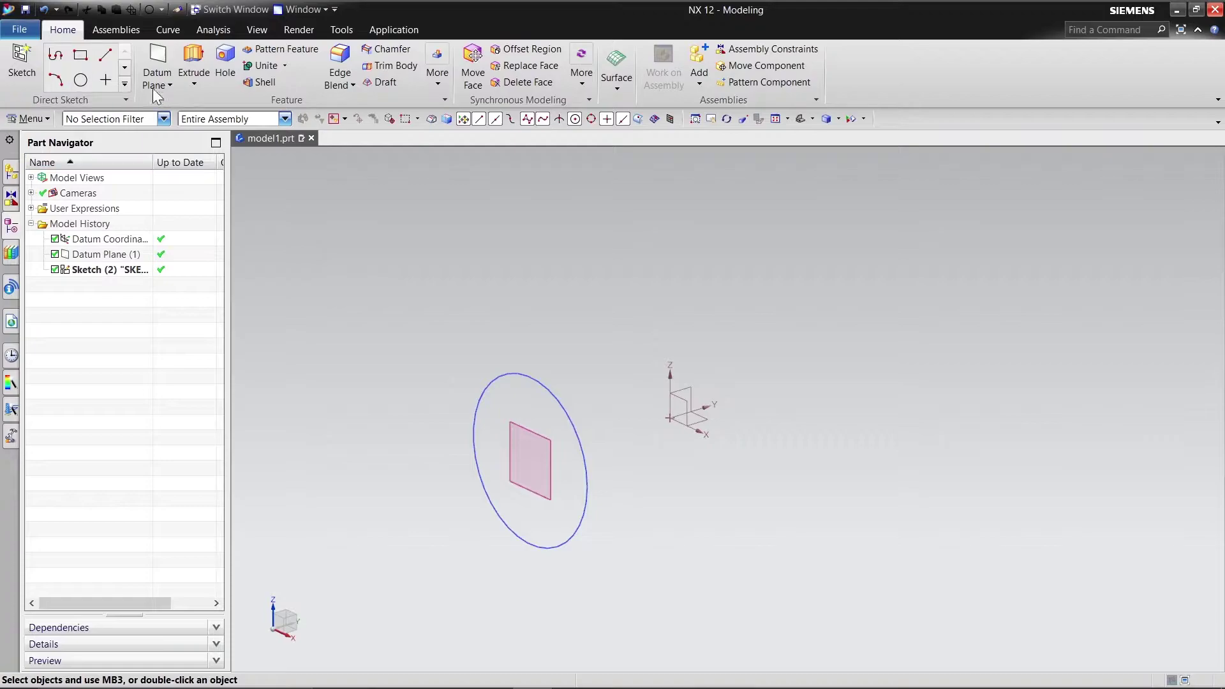
Extrude the sketch circle 5 mm into a solid disc.
{"action": "left_click", "coordinate": [195, 61]}
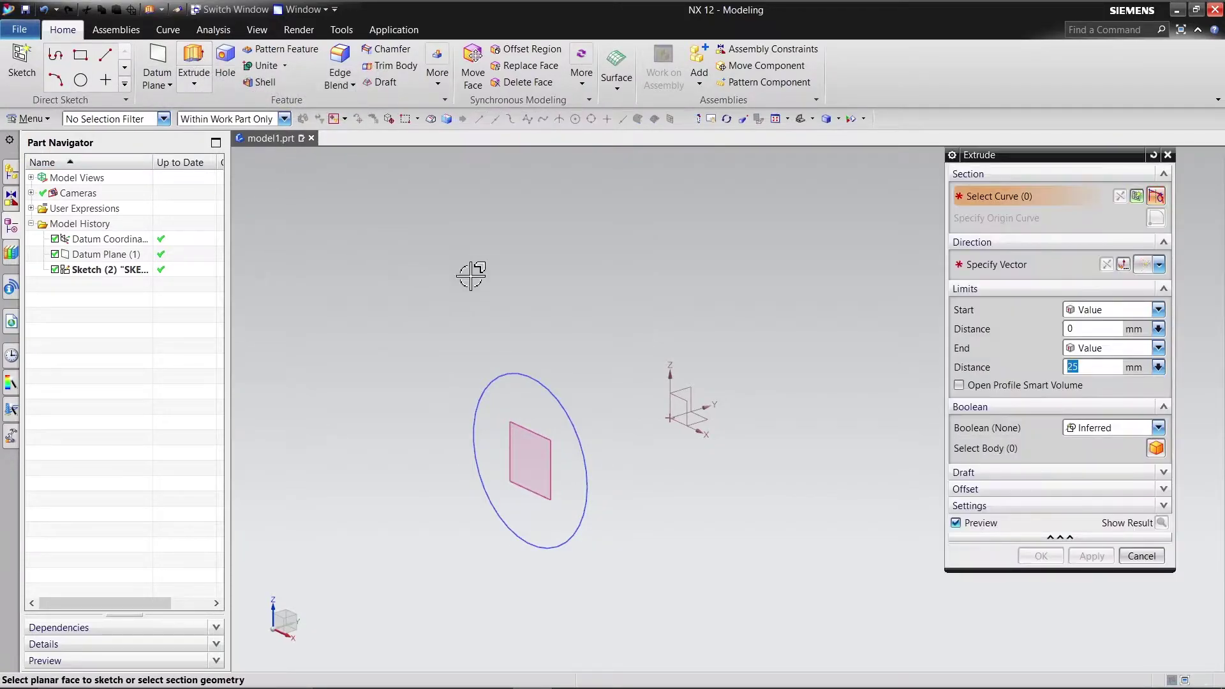
{"action": "left_click", "coordinate": [102, 269]}
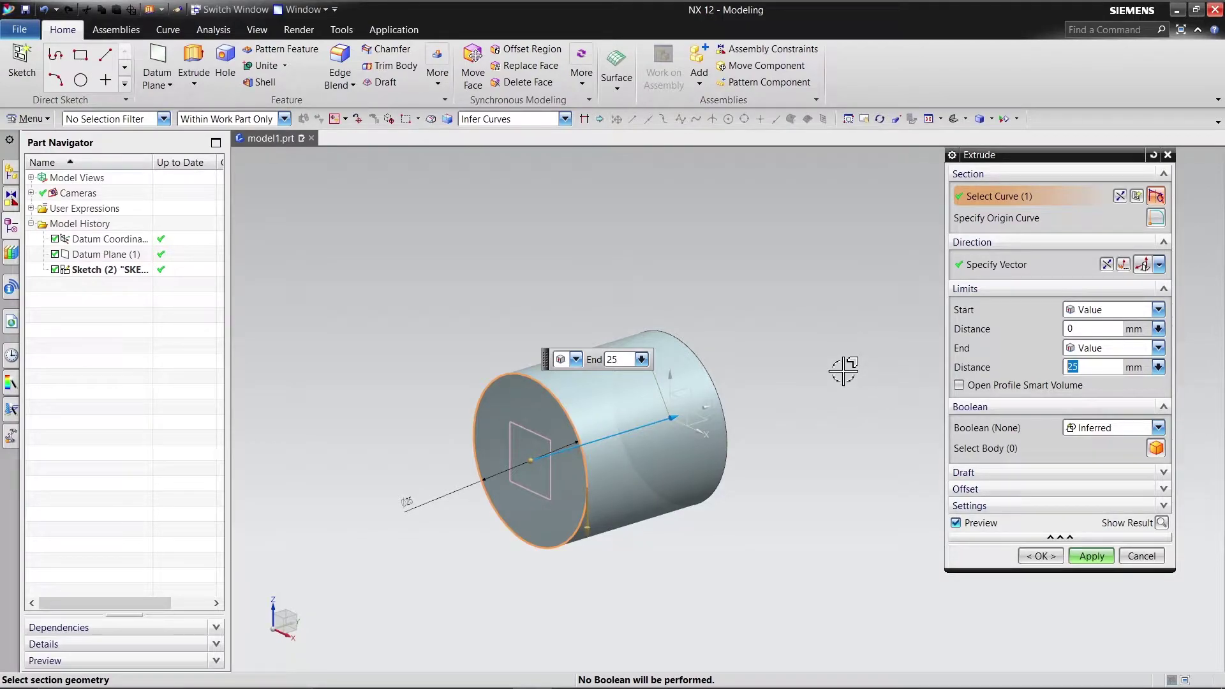
{"action": "type", "text": "5"}
{"action": "key", "text": "Return"}
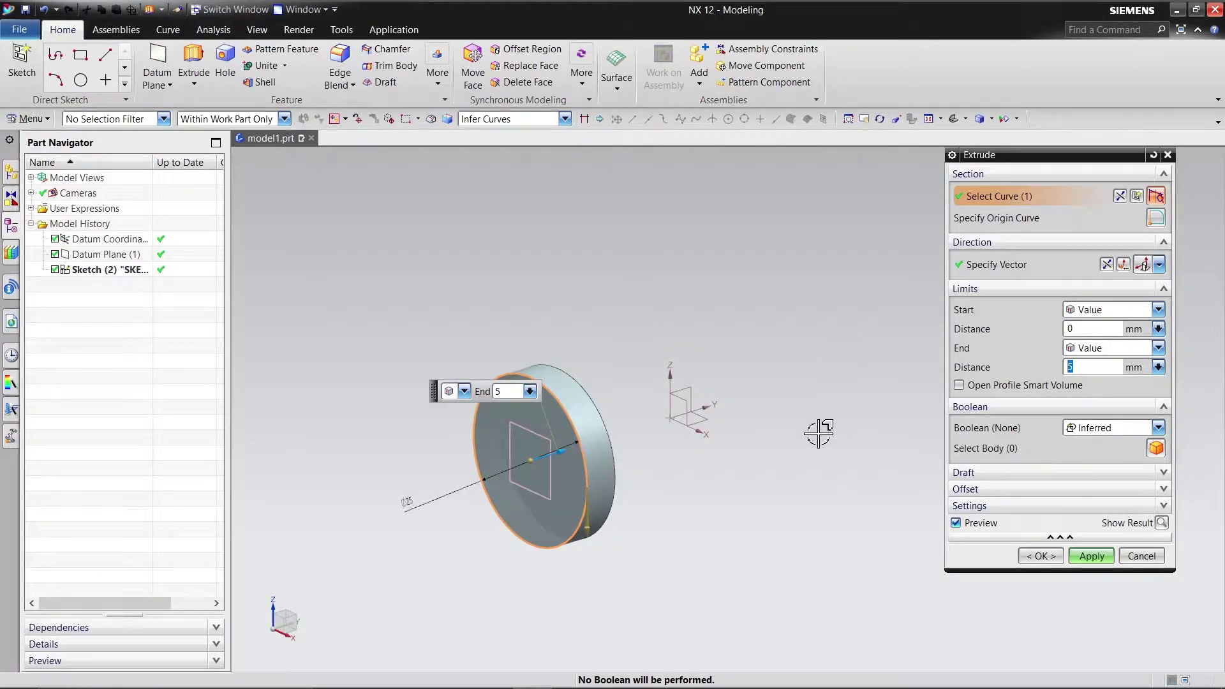
{"action": "left_click", "coordinate": [1161, 523]}
{"action": "left_click", "coordinate": [1086, 557]}
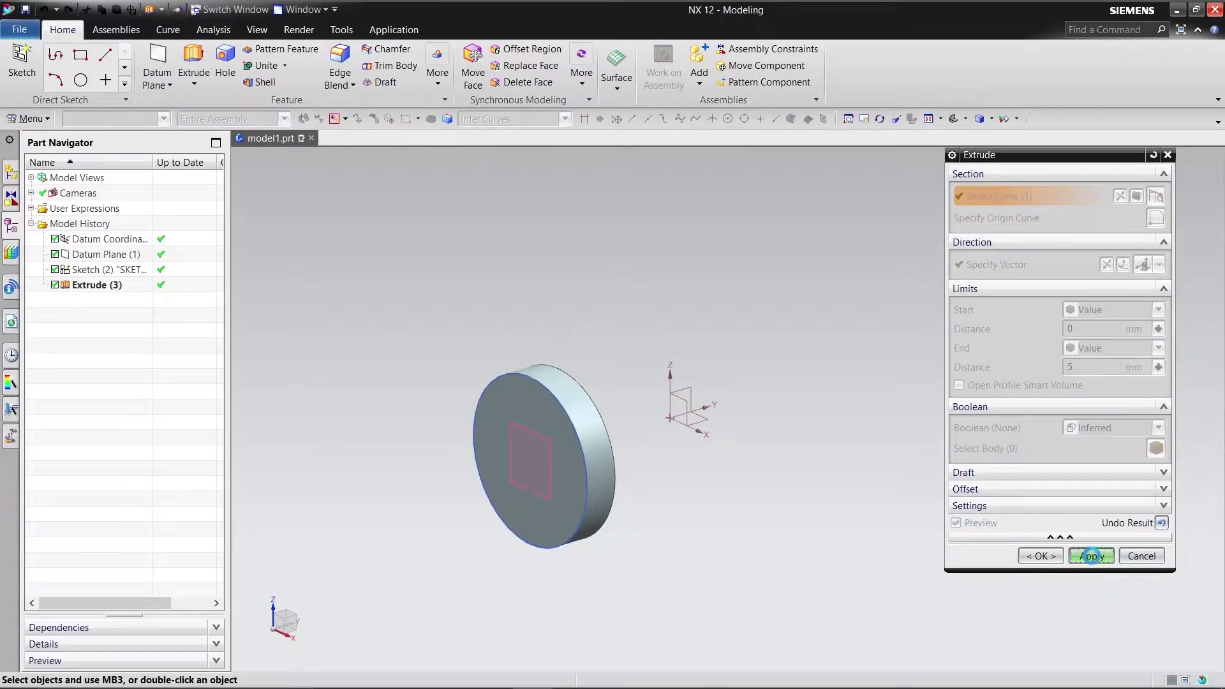
{"action": "left_click", "coordinate": [1141, 556]}
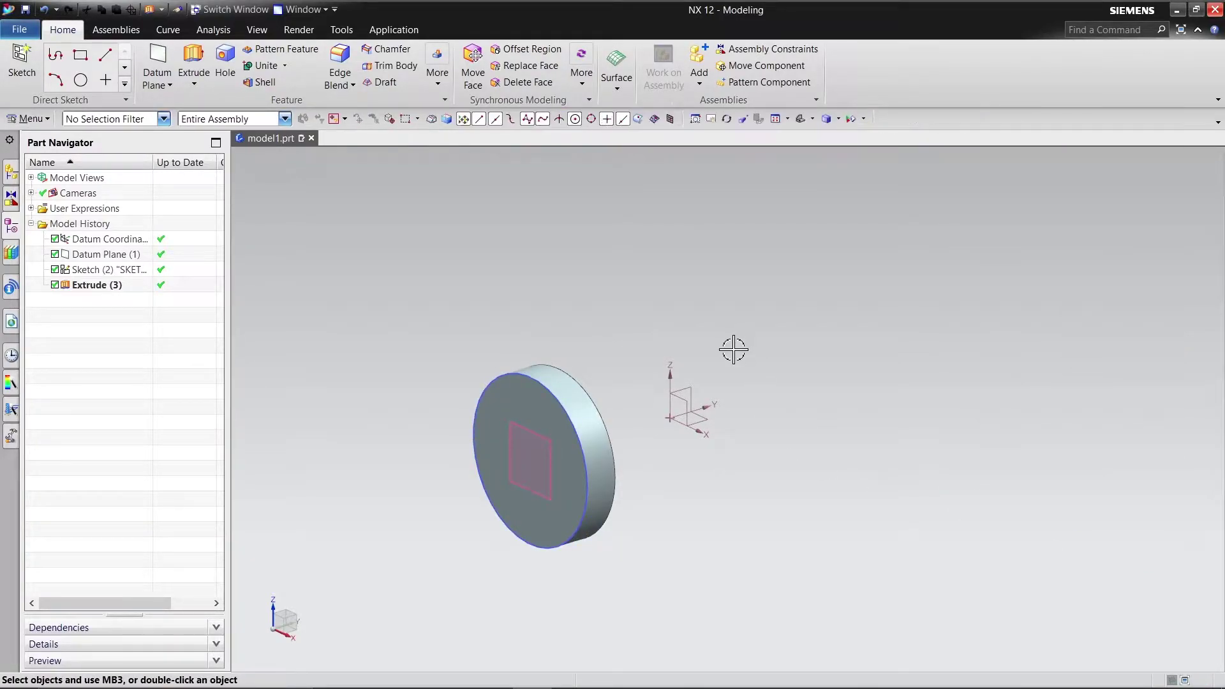
Hide the sketch and the datum plane in the Part Navigator.
{"action": "left_click", "coordinate": [90, 273]}
{"action": "right_click", "coordinate": [90, 273]}
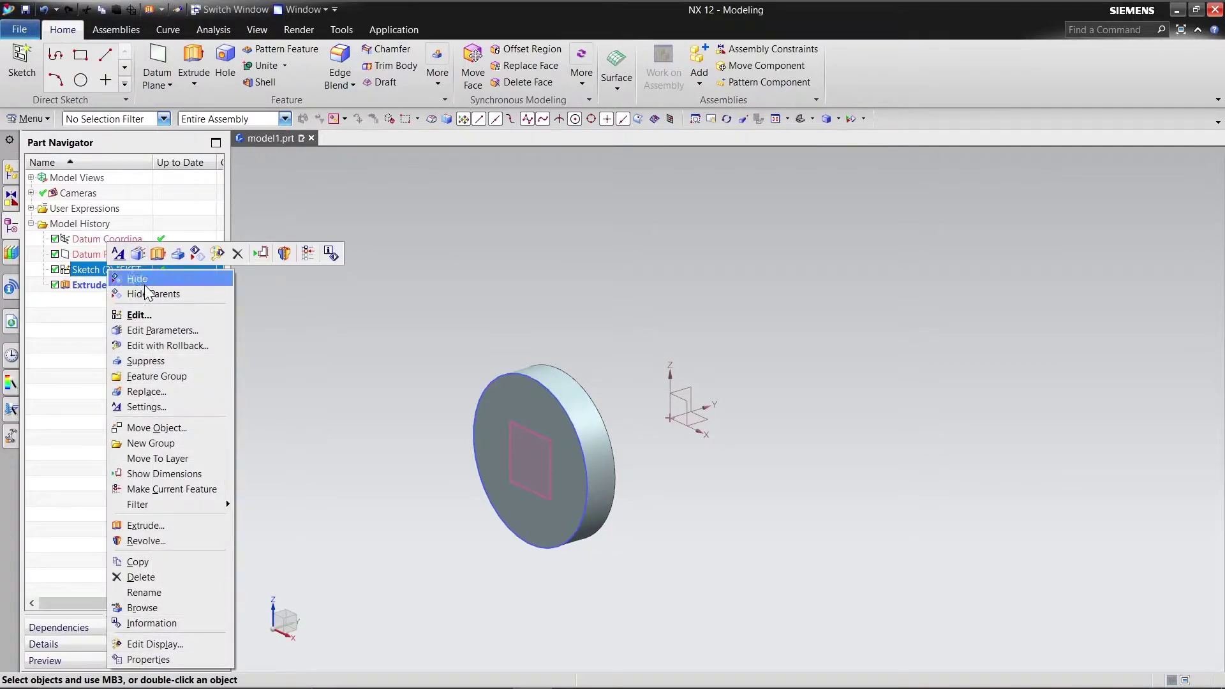
{"action": "left_click", "coordinate": [111, 275]}
{"action": "right_click", "coordinate": [108, 259]}
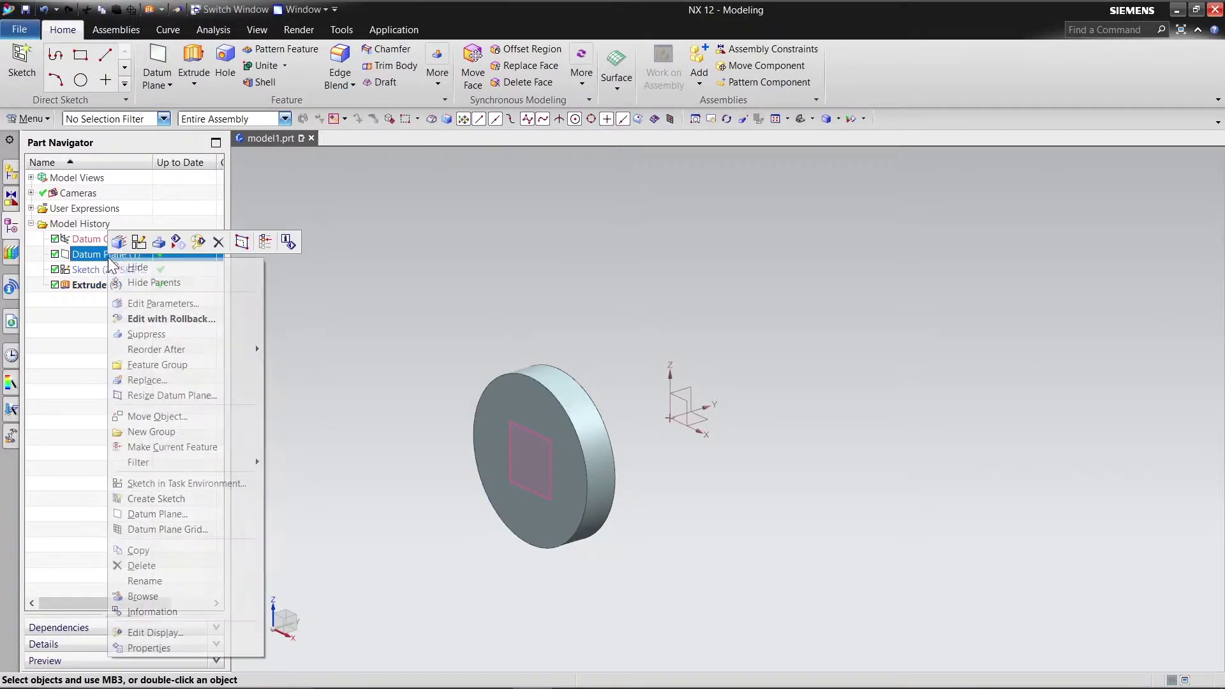
{"action": "left_click", "coordinate": [137, 275]}
{"action": "right_click", "coordinate": [114, 242]}
{"action": "left_click", "coordinate": [346, 248]}
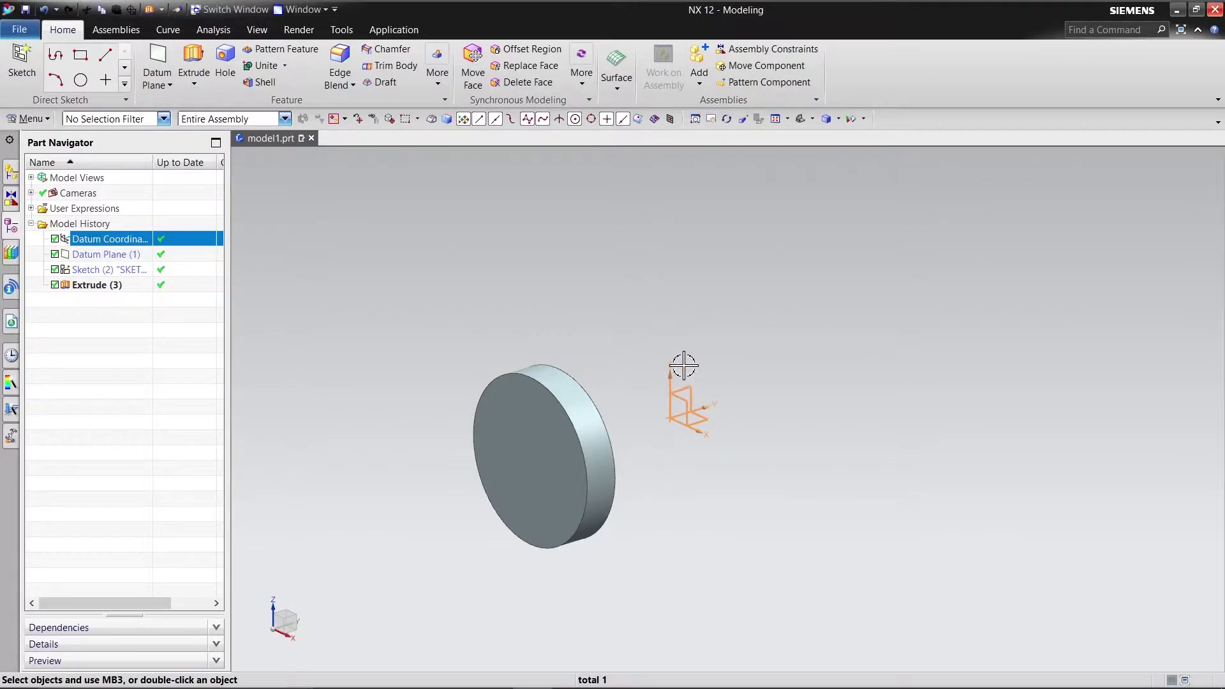
{"action": "key", "text": "Escape"}
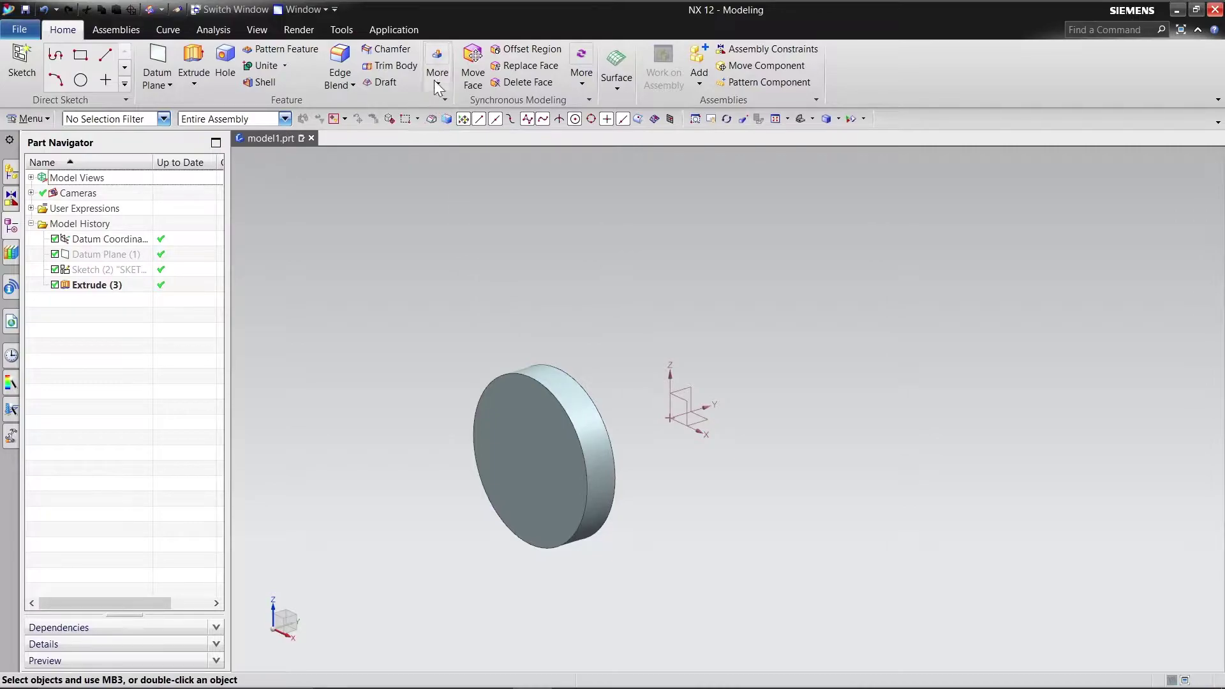
Mirror the Extrude (3) disc across the XZ datum plane.
{"action": "left_click", "coordinate": [437, 85]}
{"action": "left_click", "coordinate": [531, 122]}
{"action": "left_click", "coordinate": [545, 368]}
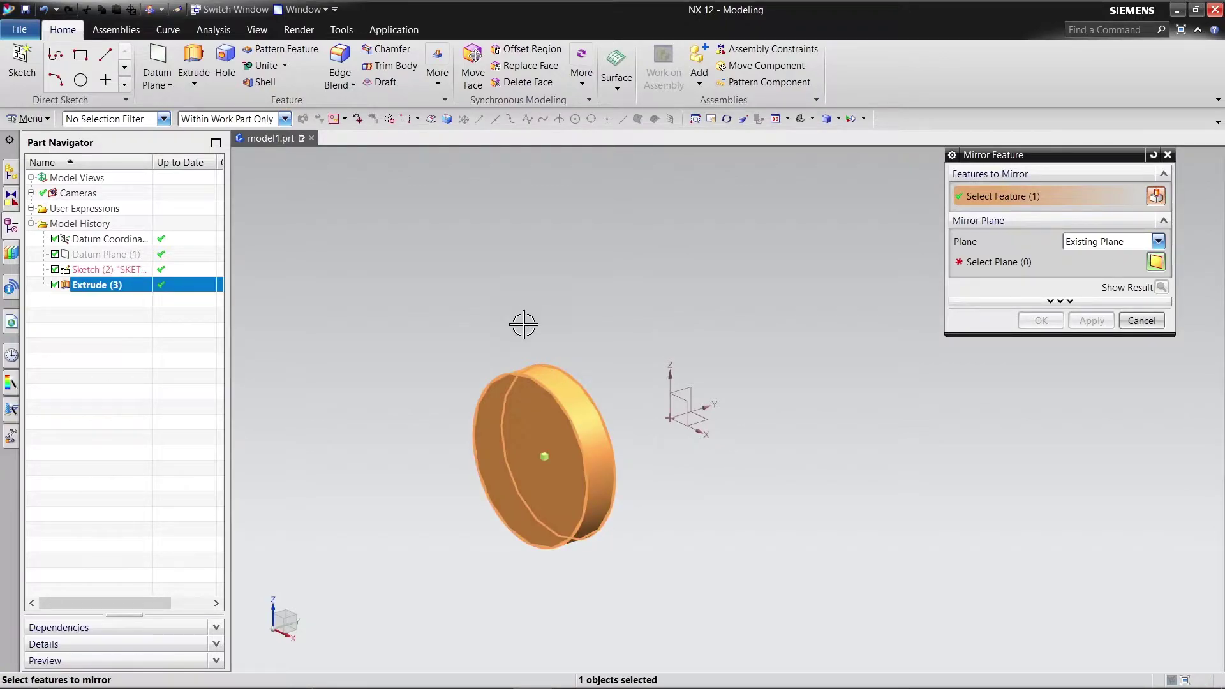
{"action": "left_click", "coordinate": [1020, 263]}
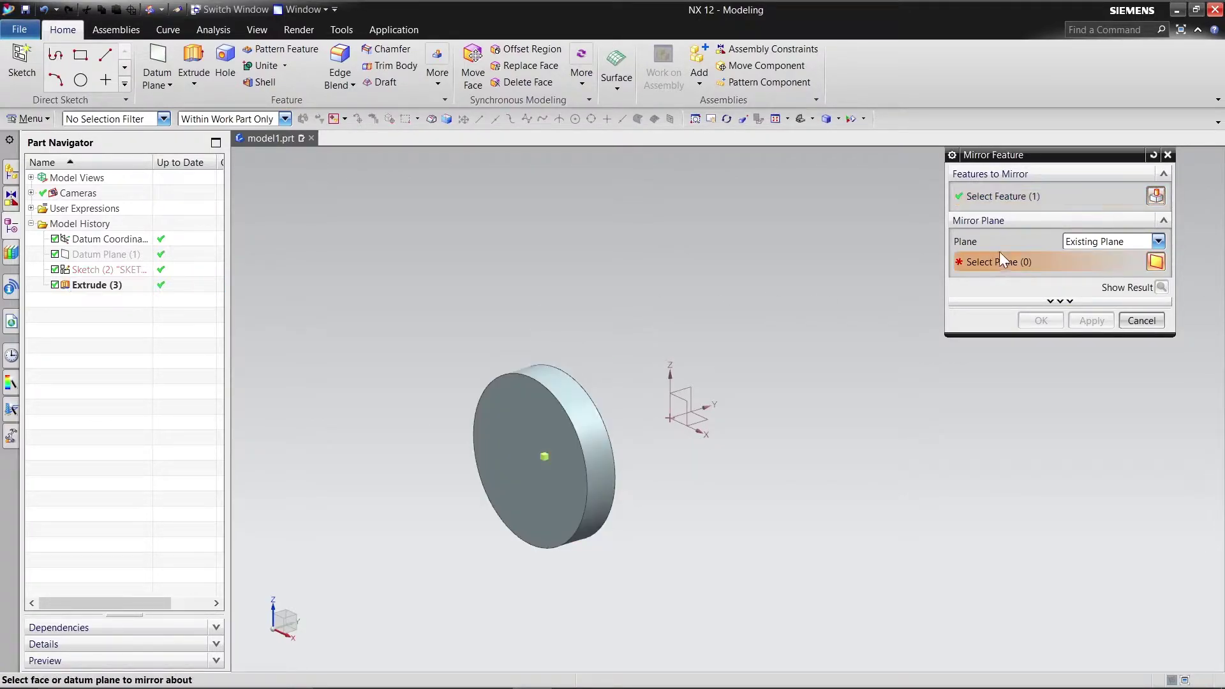
{"action": "left_click", "coordinate": [689, 402]}
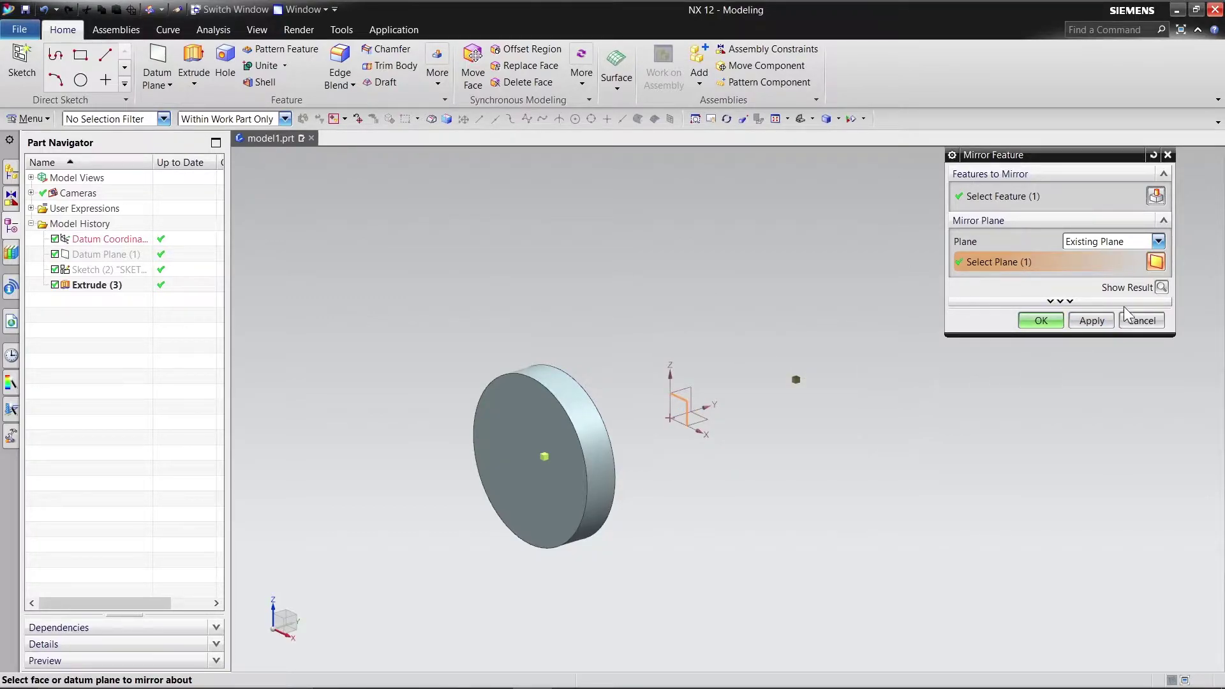
{"action": "left_click", "coordinate": [1160, 287]}
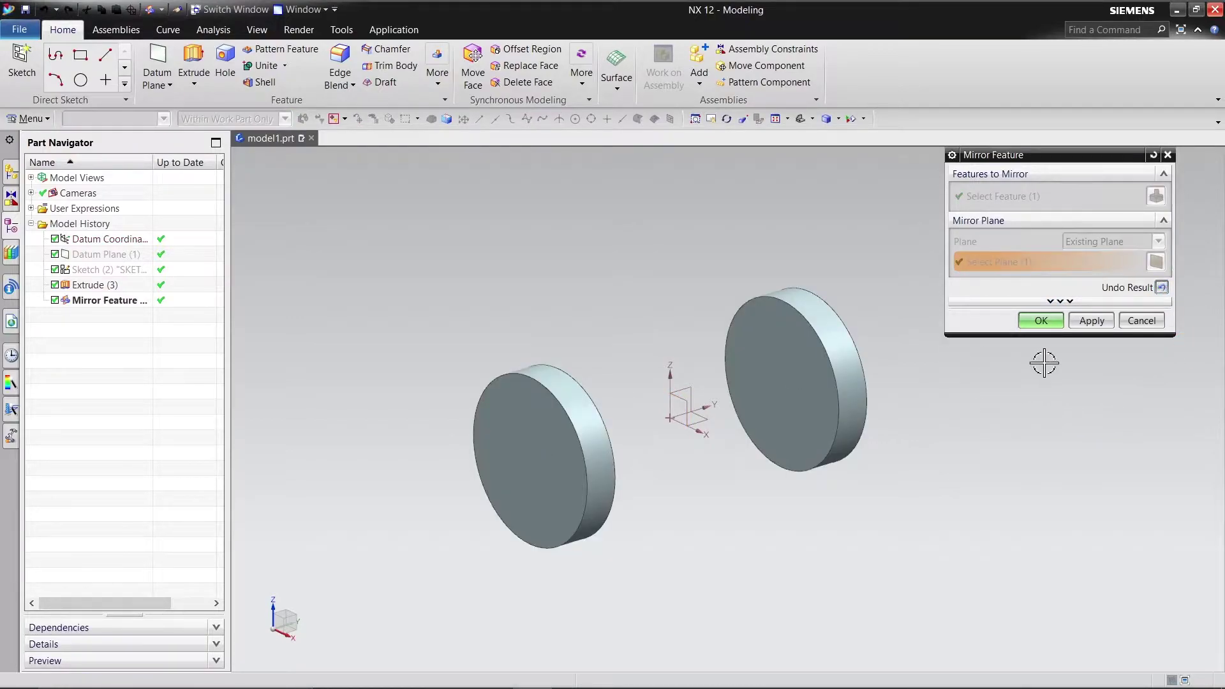
{"action": "left_click", "coordinate": [1041, 321]}
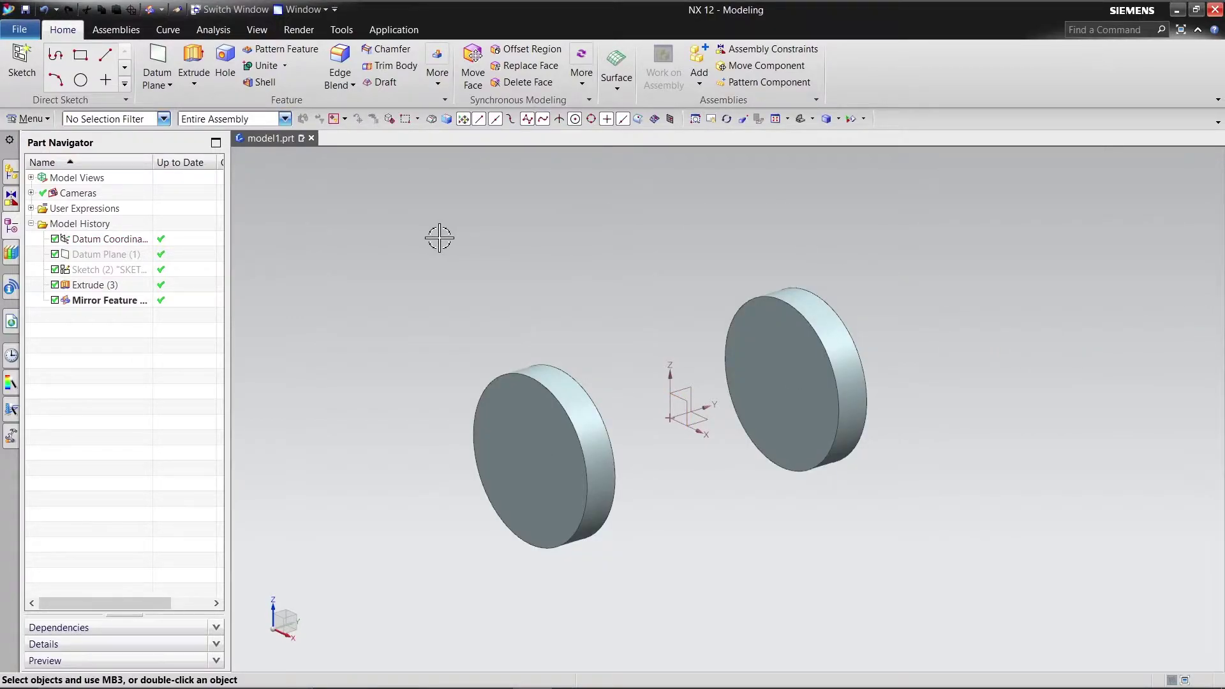
Start a sketch on the right disc's face and draw a circle centred at the origin.
{"action": "left_click", "coordinate": [22, 62]}
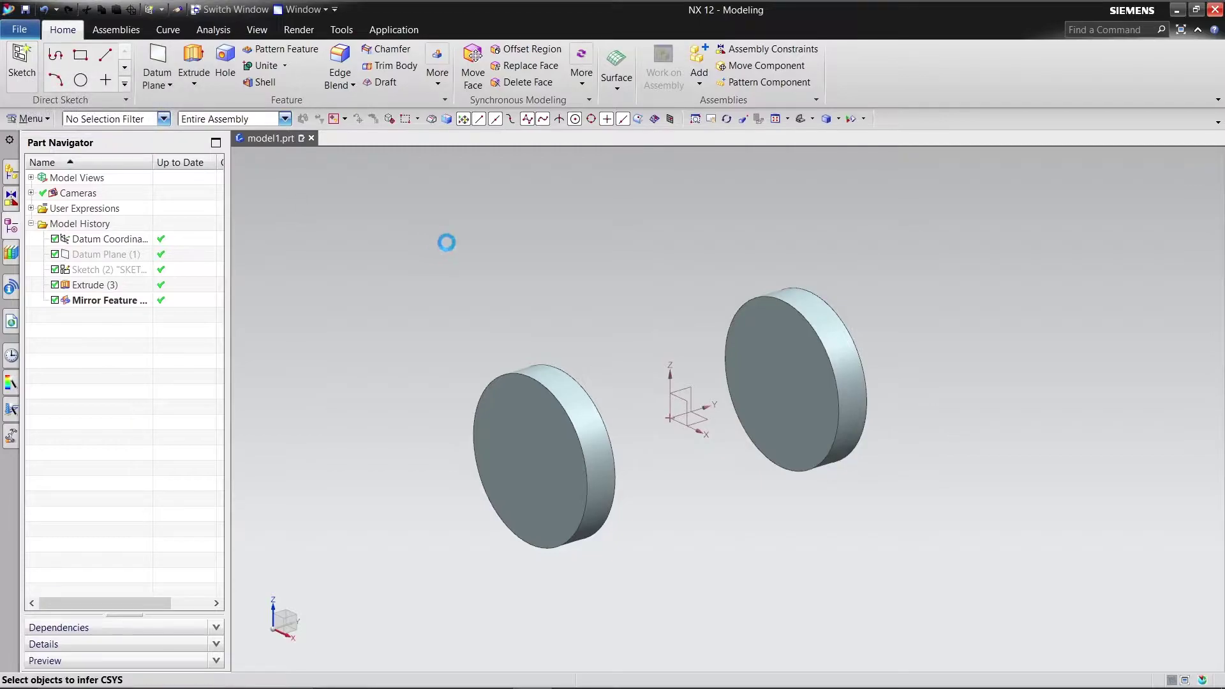
{"action": "left_click", "coordinate": [773, 327]}
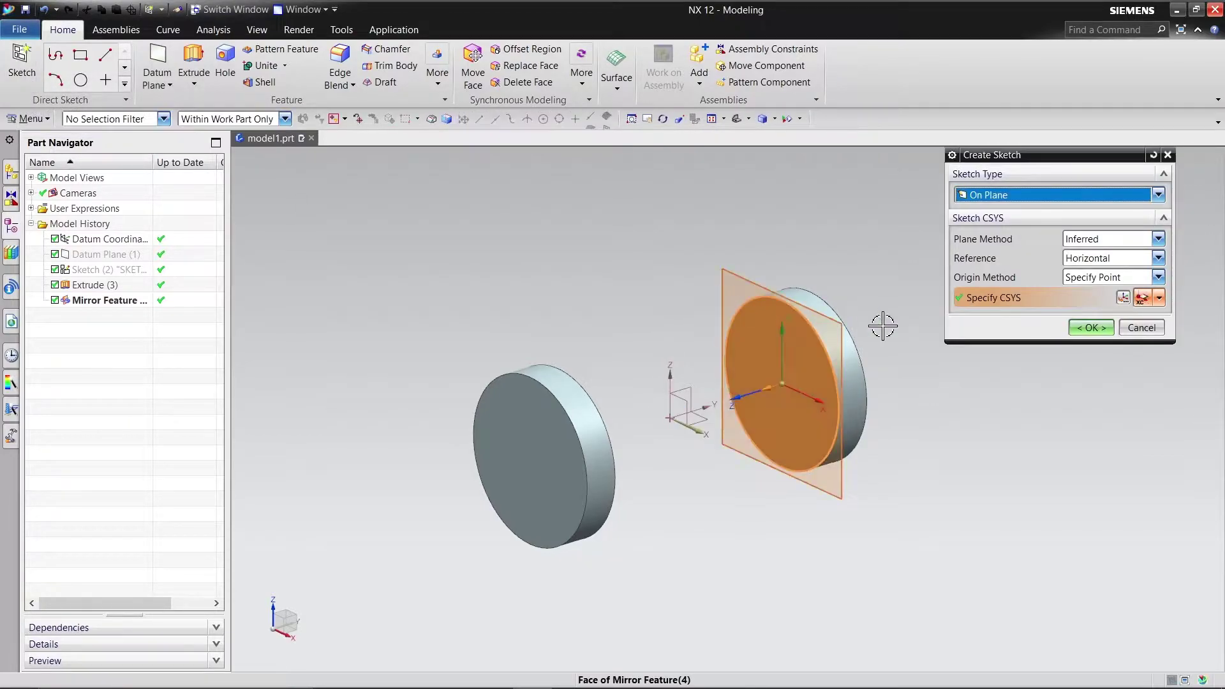
{"action": "left_click", "coordinate": [1093, 328]}
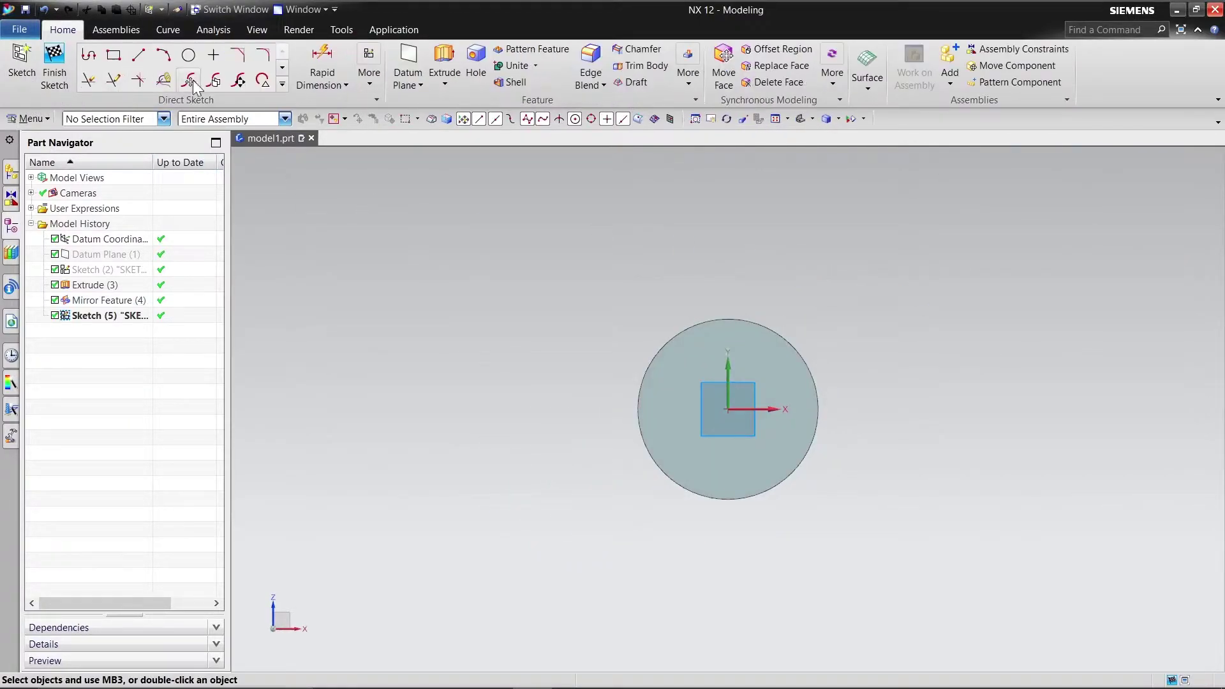
{"action": "left_click", "coordinate": [192, 62]}
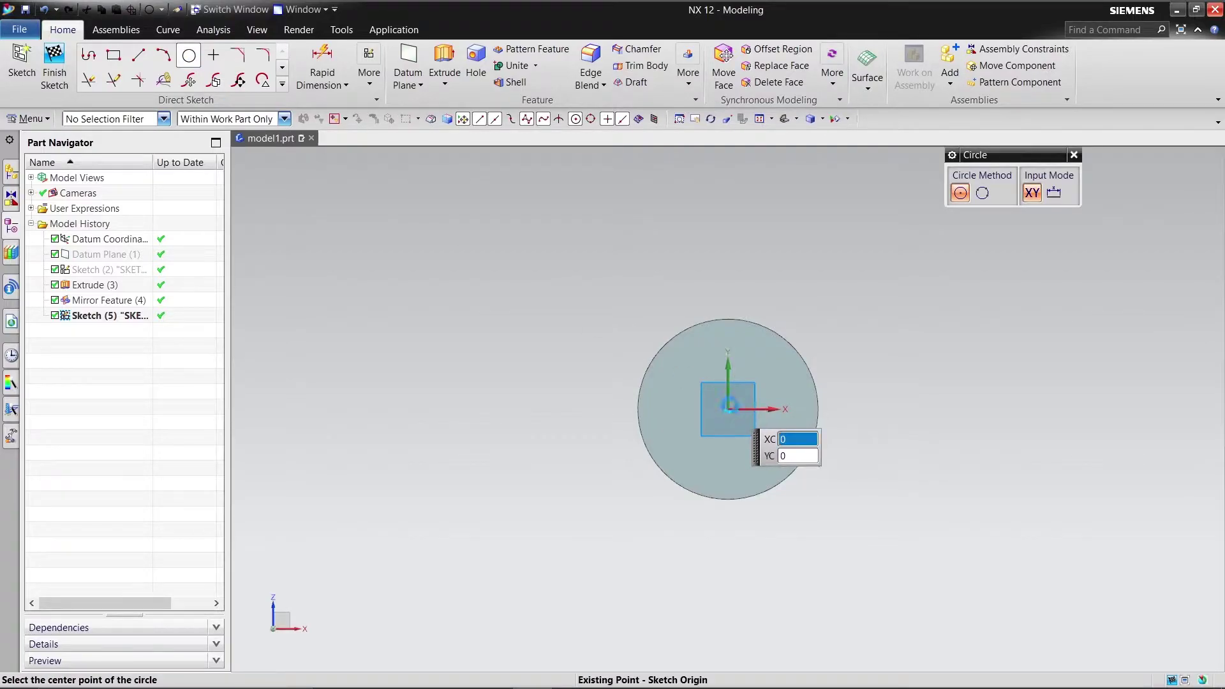
{"action": "left_click", "coordinate": [727, 409]}
{"action": "left_click", "coordinate": [756, 350]}
{"action": "right_click", "coordinate": [527, 284]}
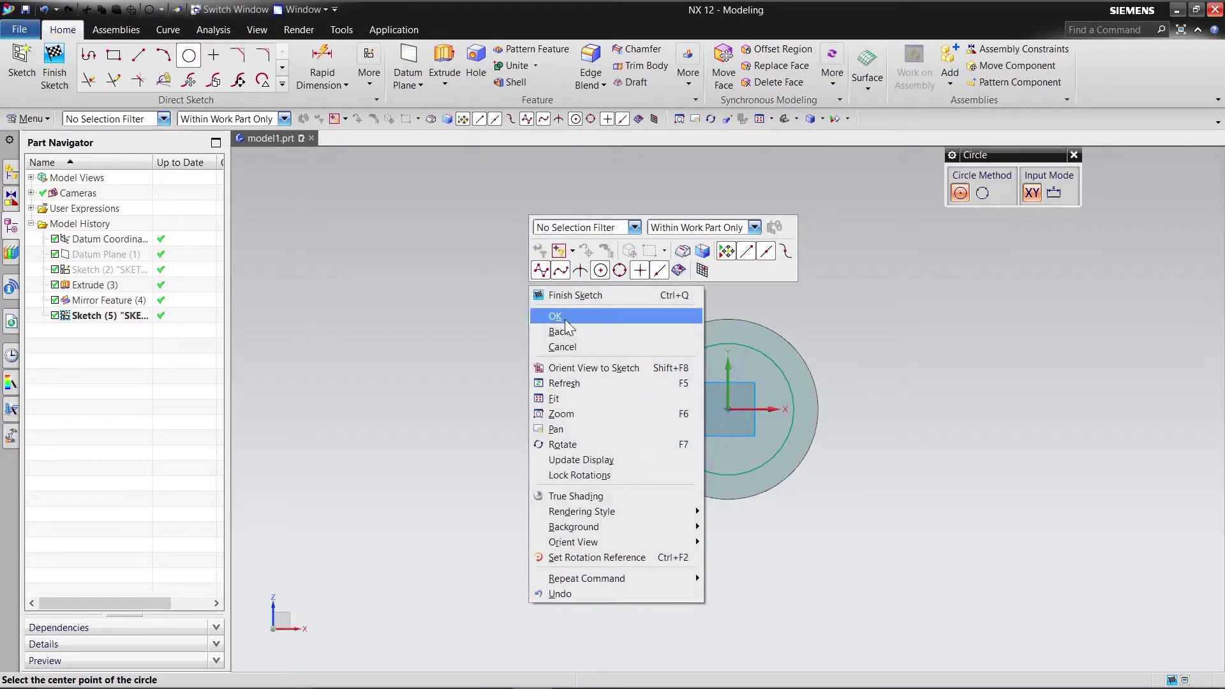
{"action": "left_click", "coordinate": [564, 319]}
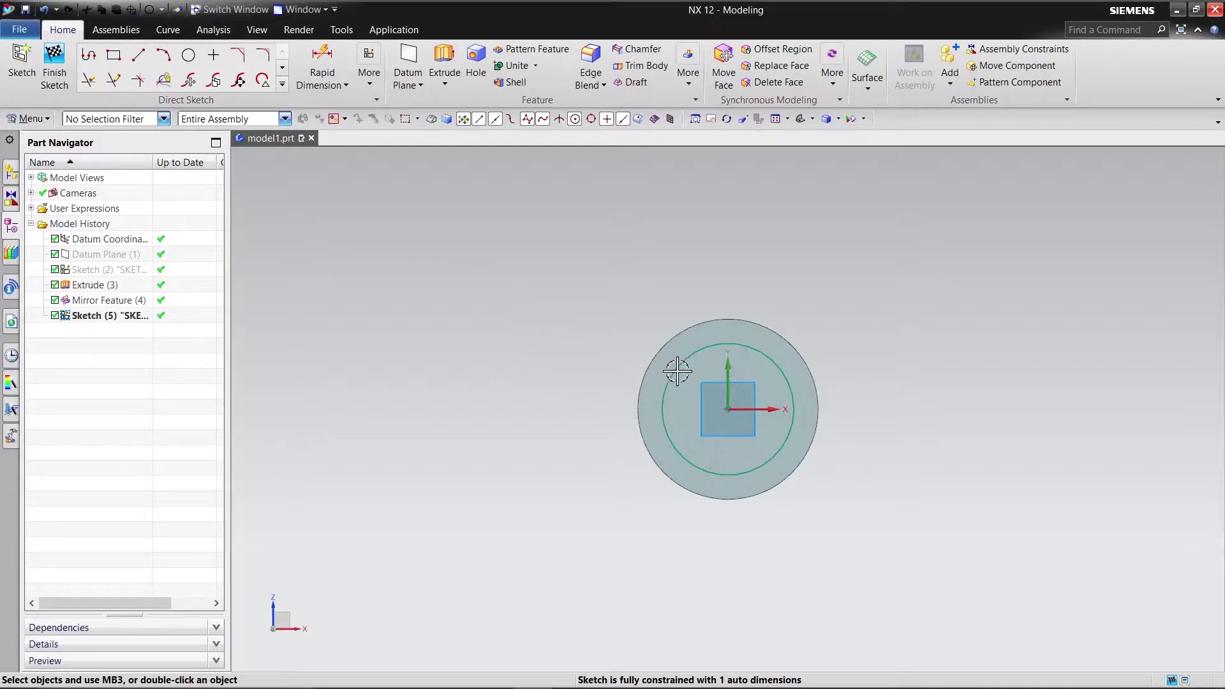
Set the circle's diameter dimension to 18 mm.
{"action": "mouse_move", "coordinate": [730, 371]}
{"action": "left_mouse_down"}
{"action": "mouse_move", "coordinate": [554, 296]}
{"action": "mouse_move", "coordinate": [641, 312]}
{"action": "left_mouse_up"}
{"action": "left_click_drag", "start_coordinate": [738, 368], "coordinate": [538, 307]}
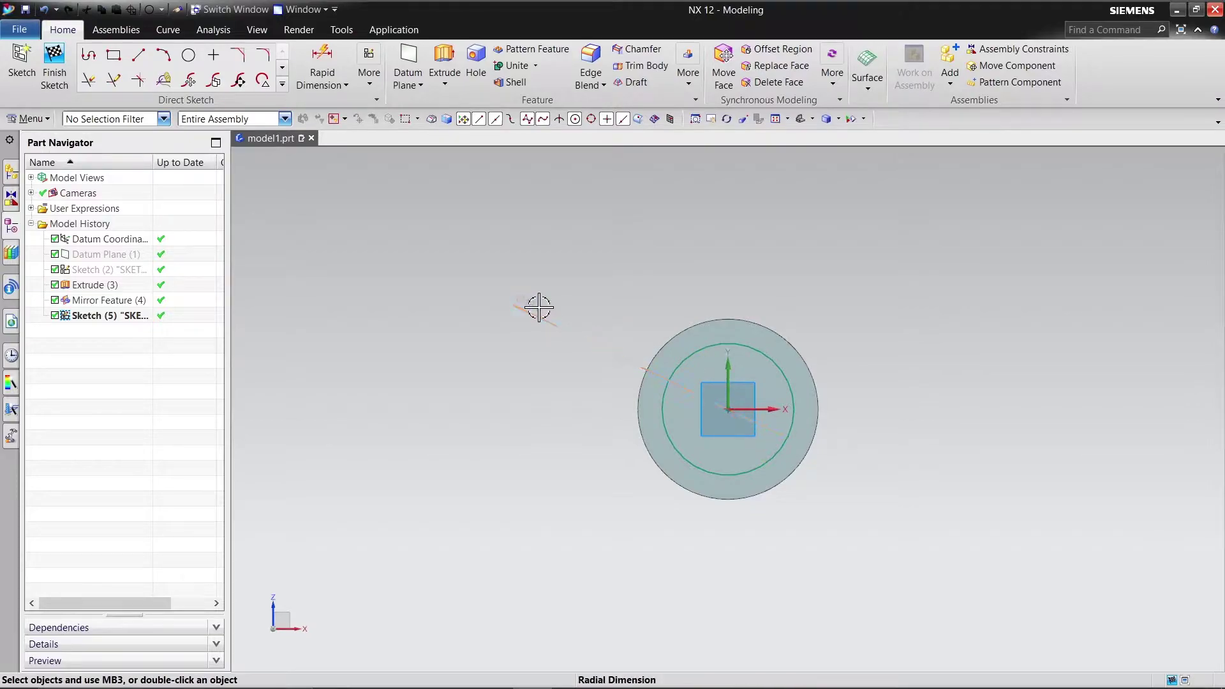
{"action": "double_click", "coordinate": [538, 307]}
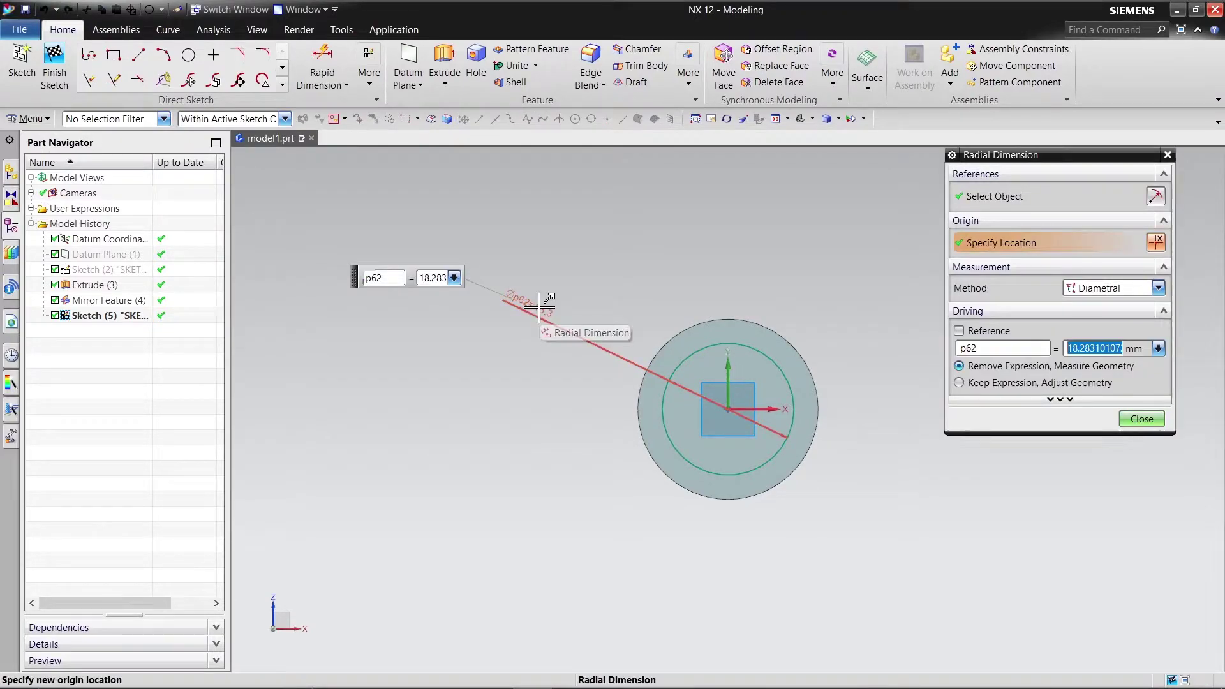
{"action": "type", "text": "1"}
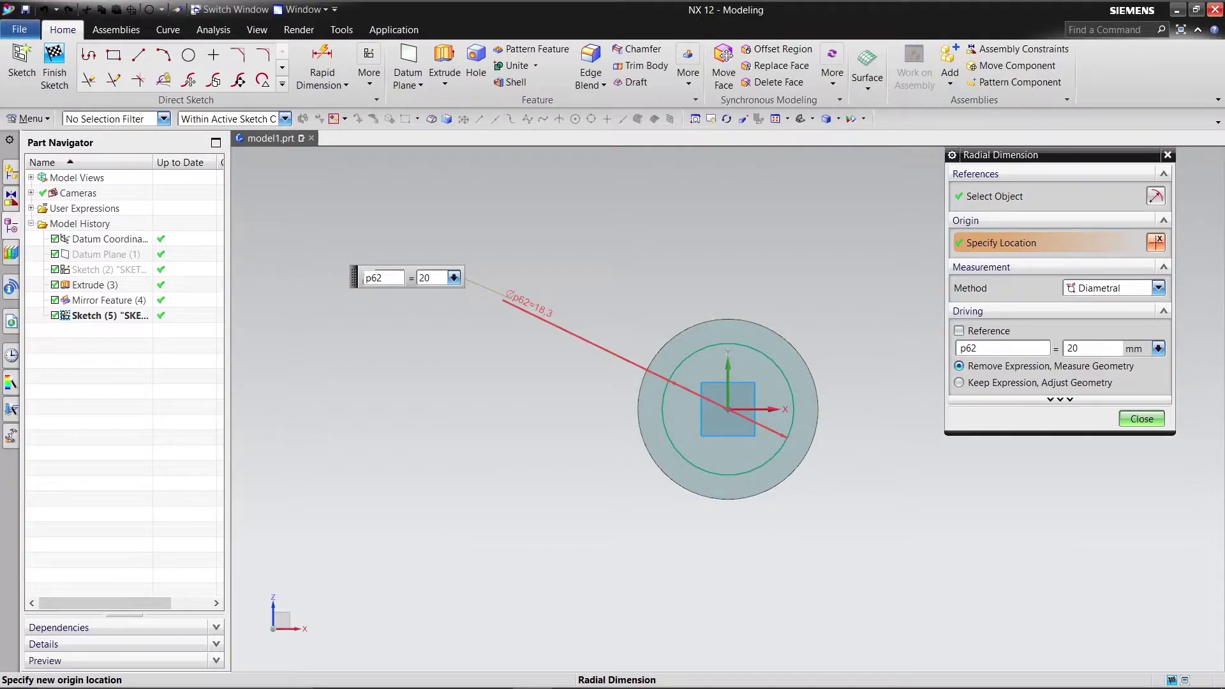
{"action": "key", "text": "Return"}
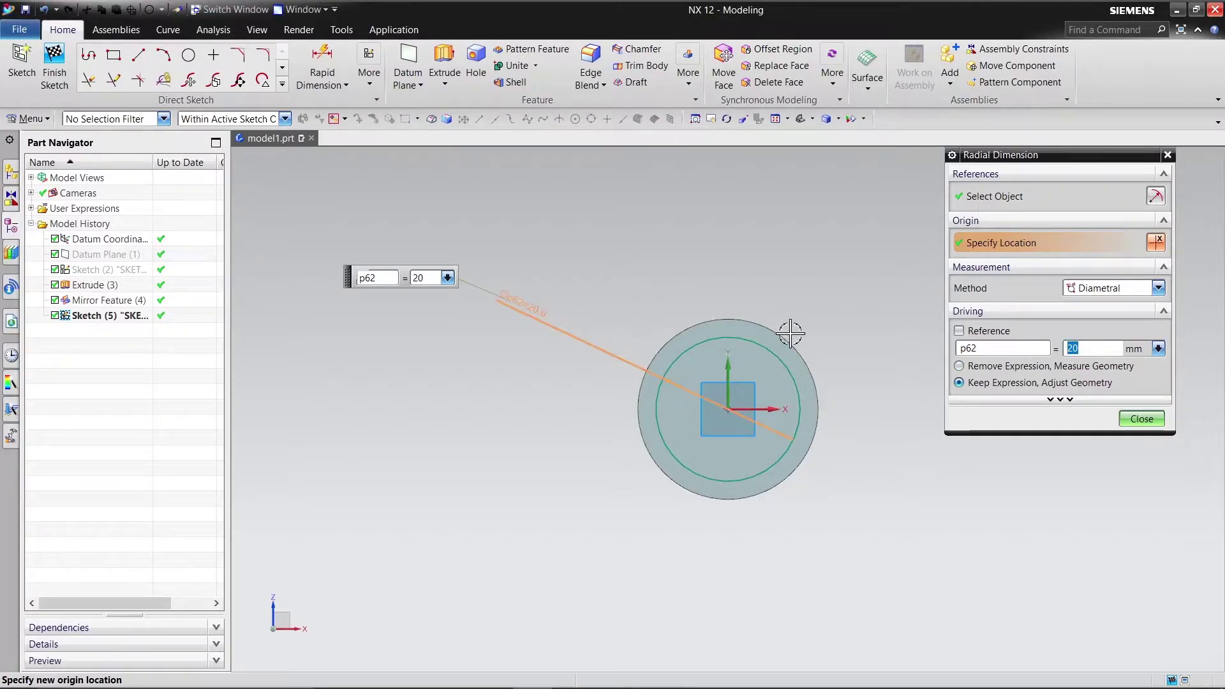
{"action": "left_click", "coordinate": [1158, 287]}
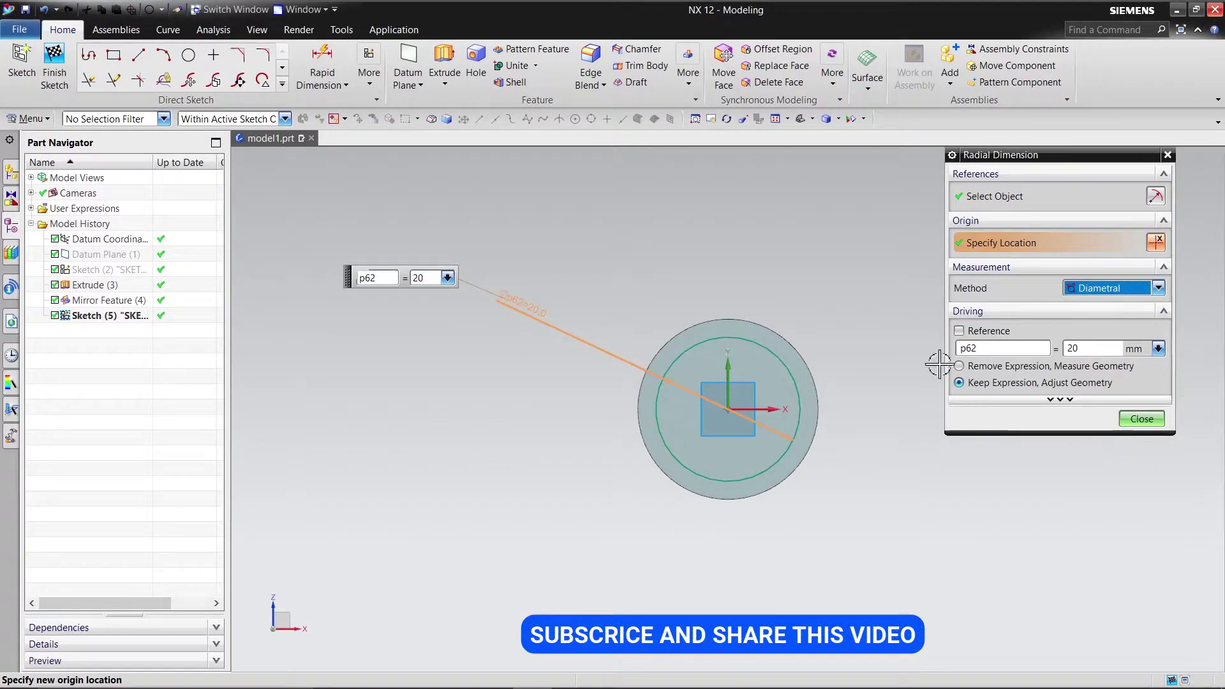
{"action": "double_click", "coordinate": [1102, 348]}
{"action": "type", "text": "4"}
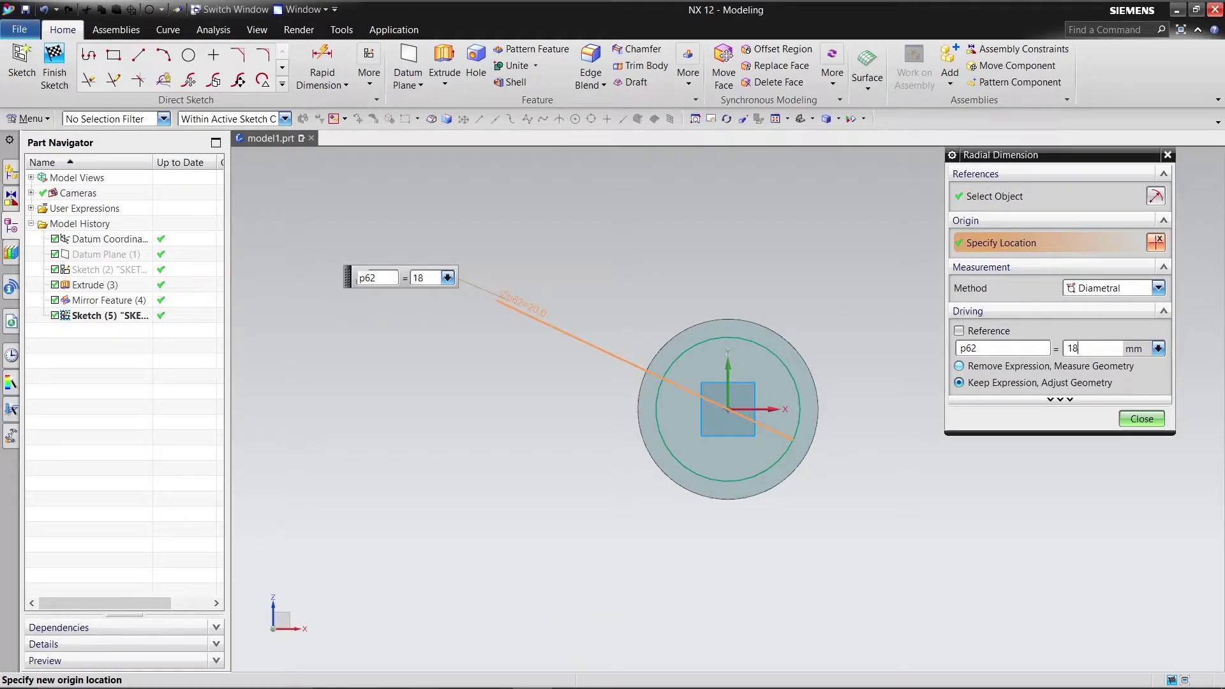
{"action": "key", "text": "Return"}
{"action": "left_click", "coordinate": [1141, 419]}
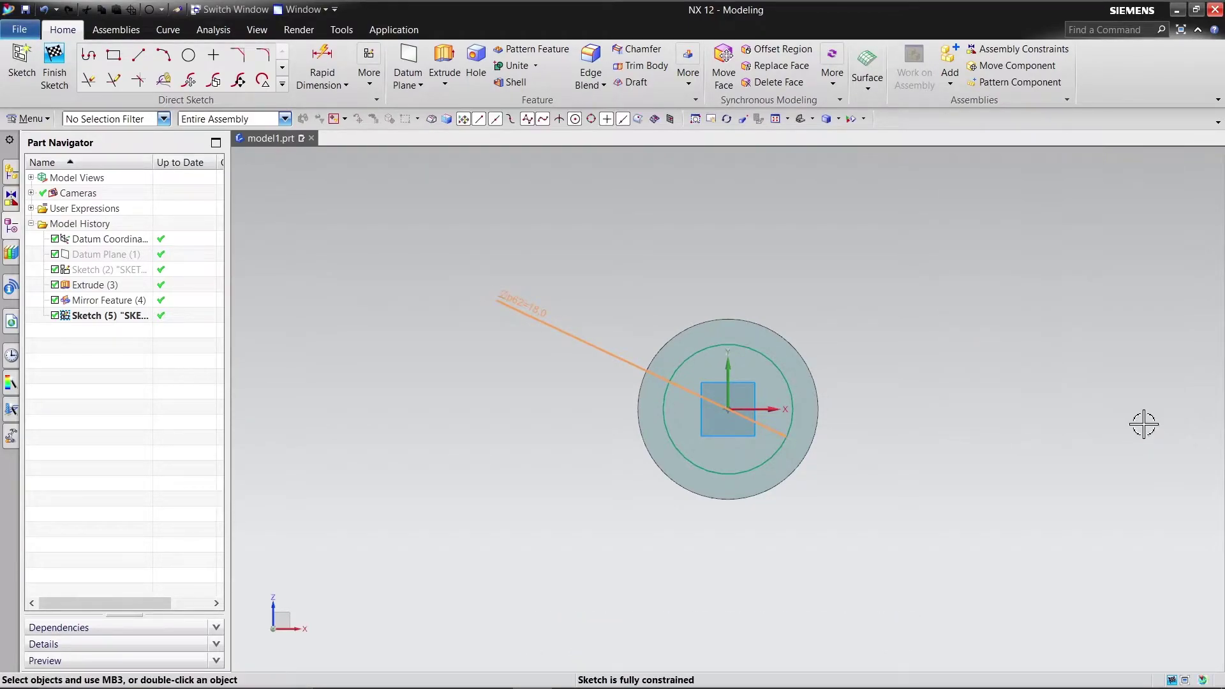
Extrude the 18 mm circle Until Next into a shaft joining the discs, hiding its sketch.
{"action": "left_click", "coordinate": [54, 64]}
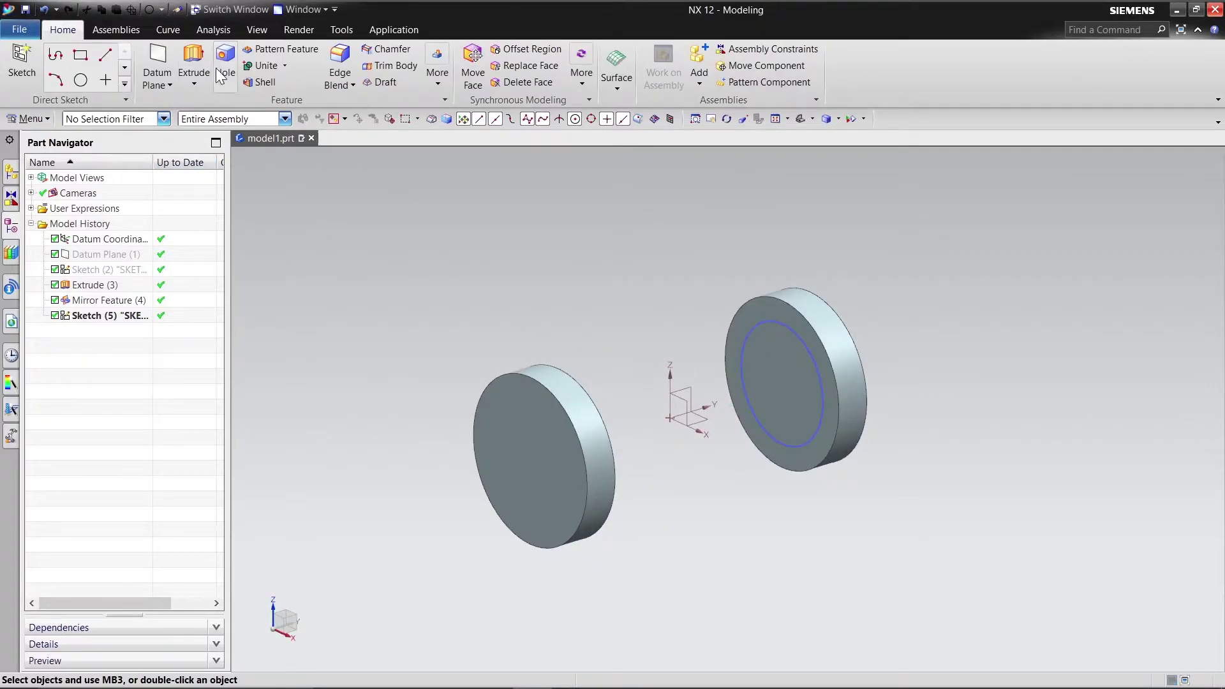
{"action": "left_click", "coordinate": [193, 64]}
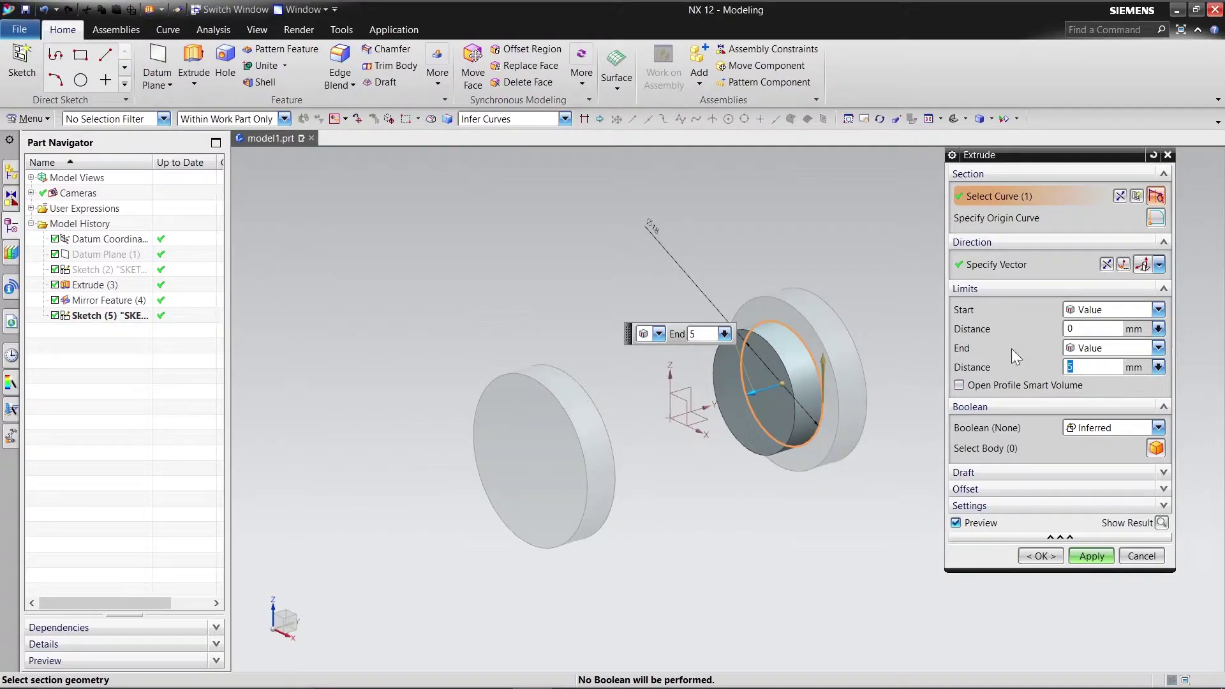
{"action": "left_click", "coordinate": [1157, 347]}
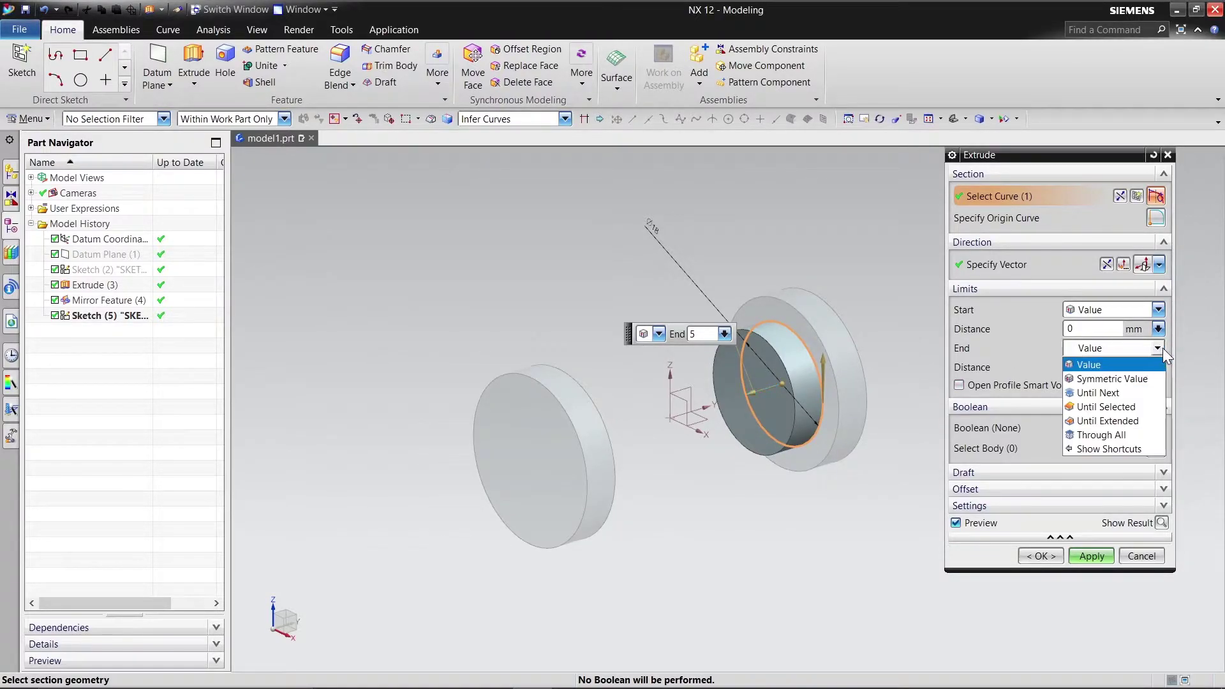
{"action": "left_click", "coordinate": [1092, 391]}
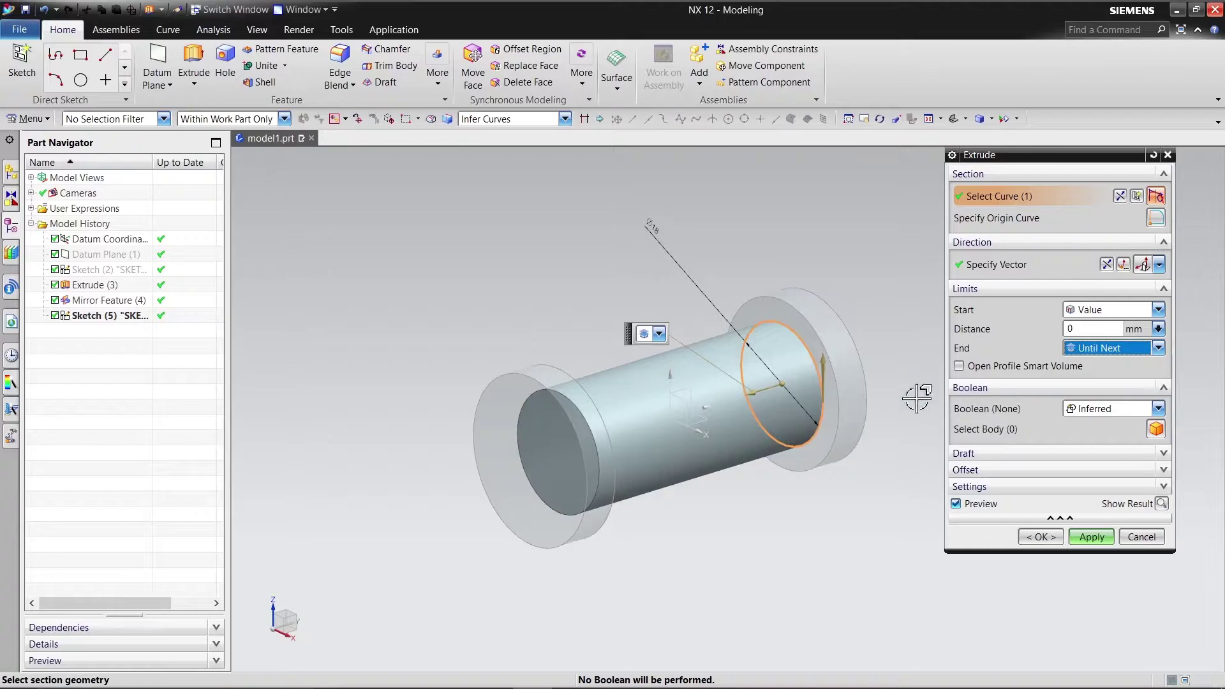
{"action": "left_click", "coordinate": [1039, 537]}
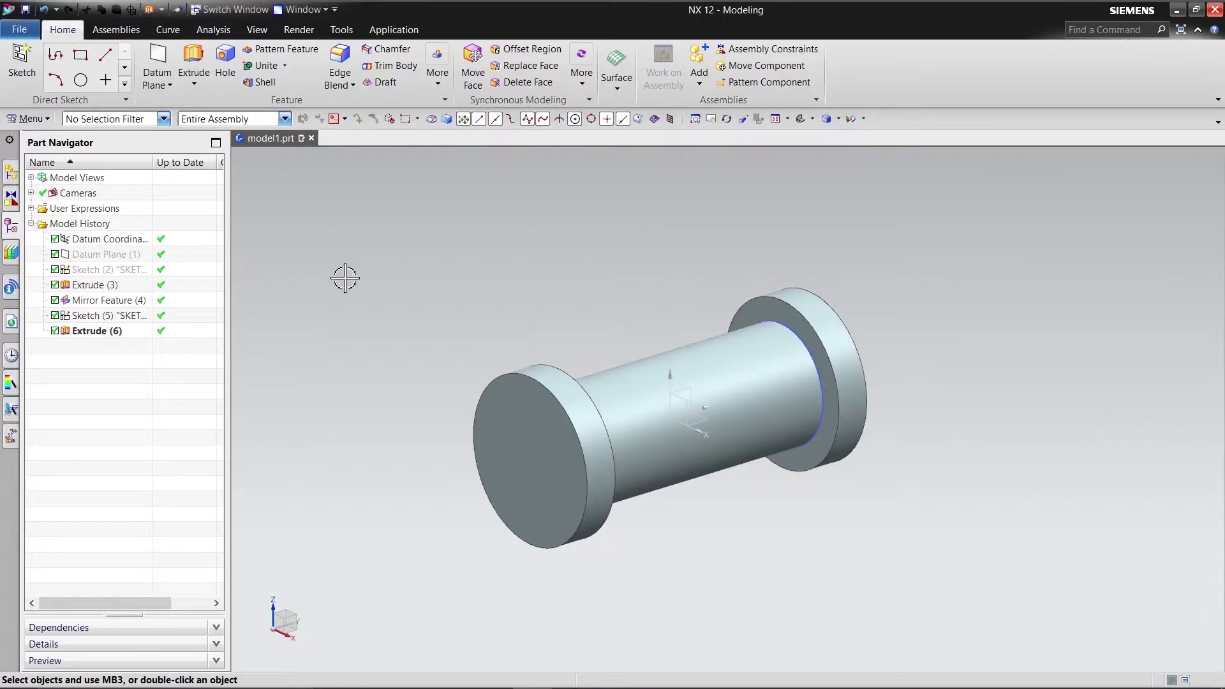
{"action": "right_click", "coordinate": [108, 315]}
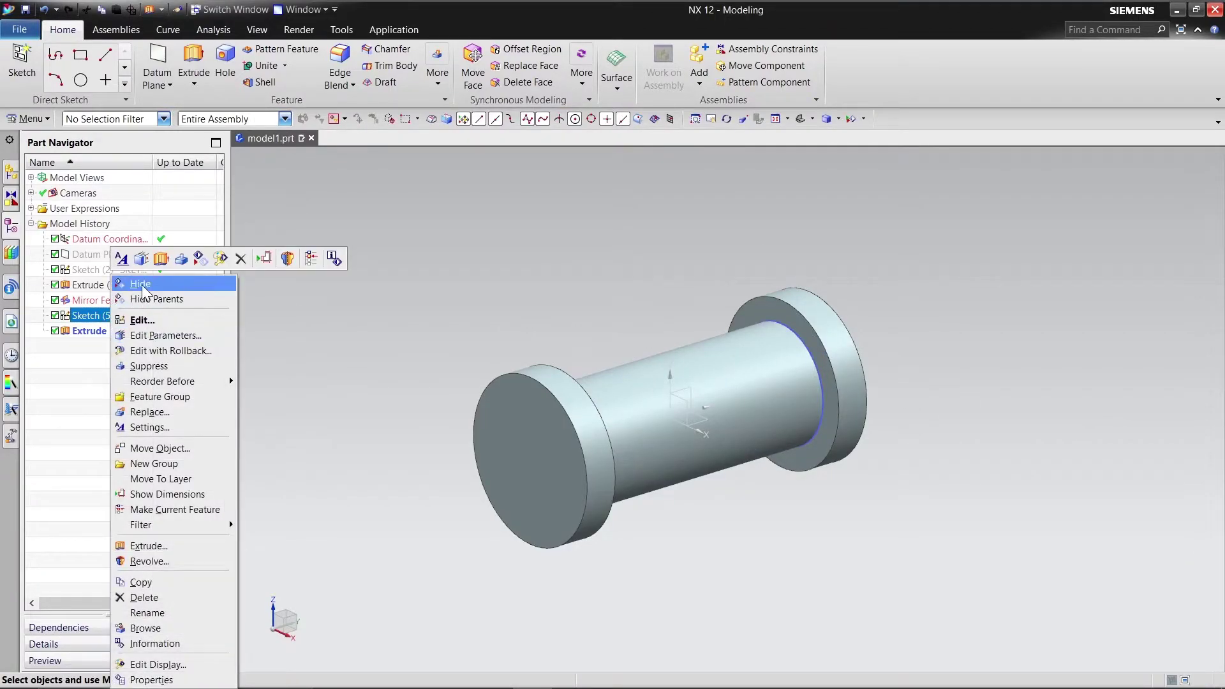
{"action": "key", "text": "Escape"}
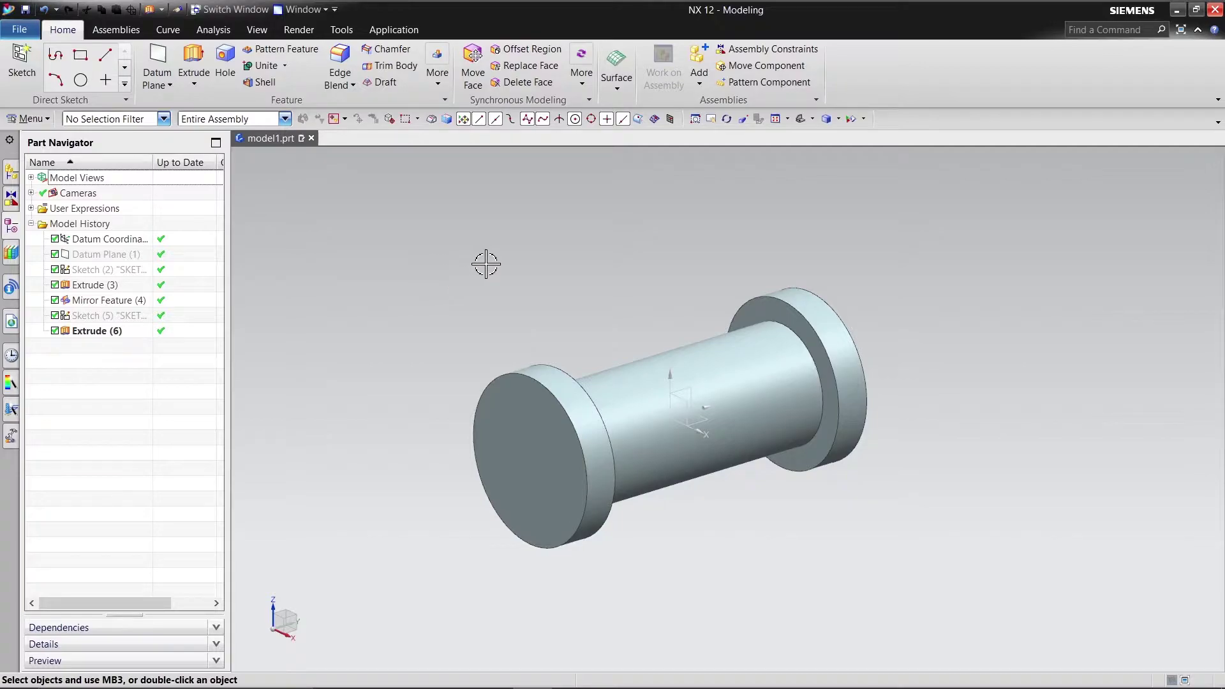
Create a datum plane 25 mm above the XY plane and start a sketch on it.
{"action": "left_click", "coordinate": [167, 85]}
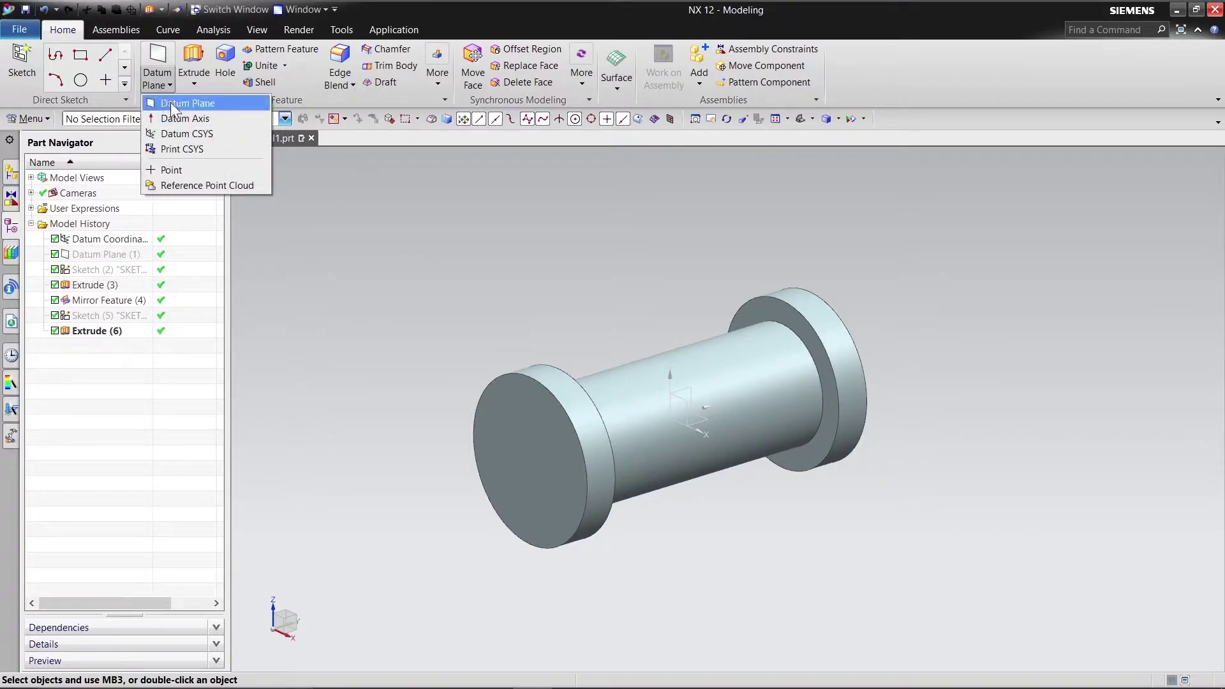
{"action": "left_click", "coordinate": [171, 101]}
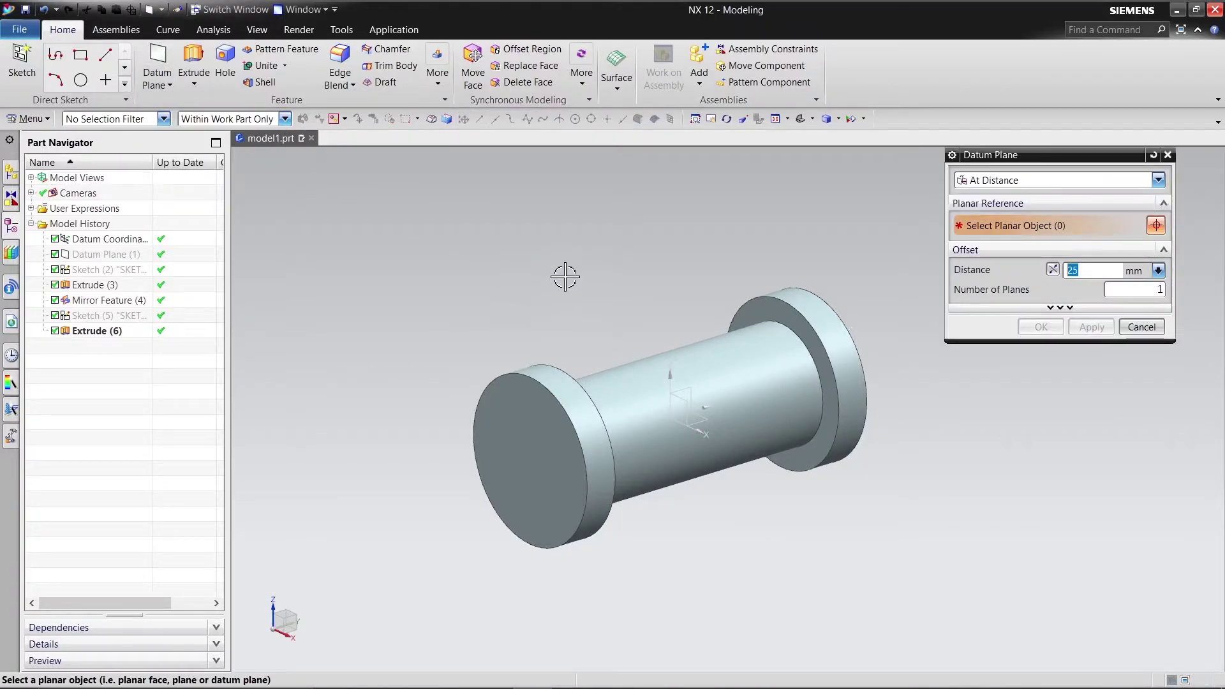
{"action": "left_click", "coordinate": [707, 418]}
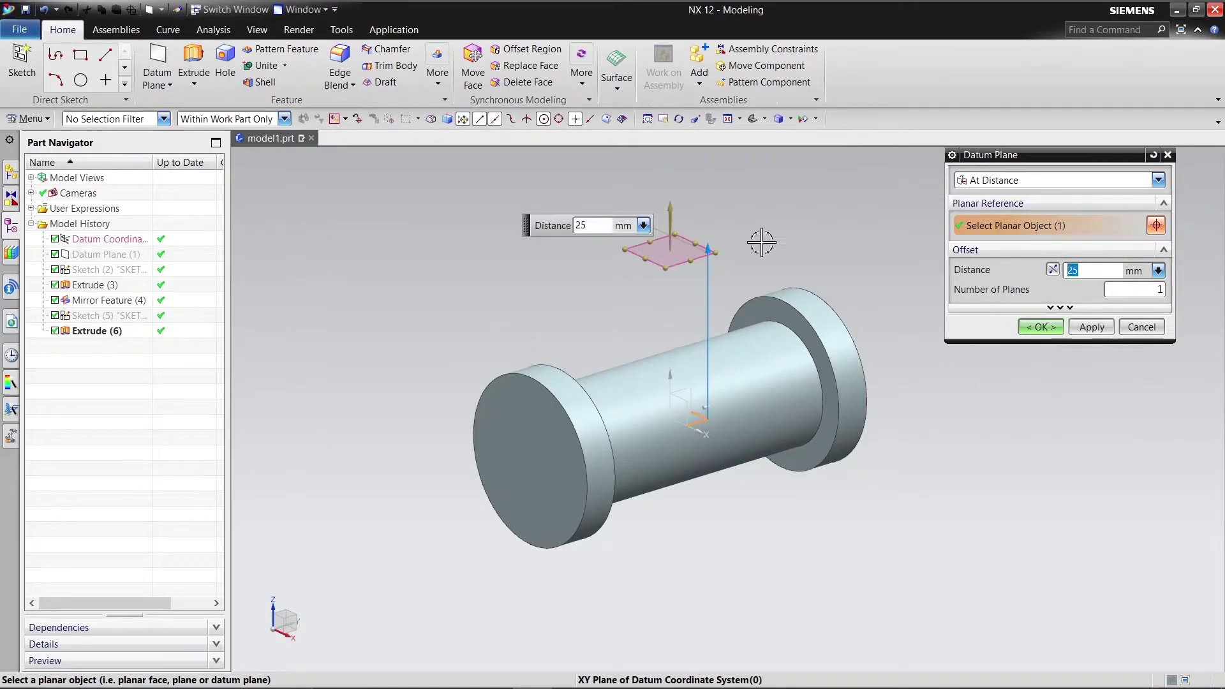
{"action": "left_click", "coordinate": [1046, 328]}
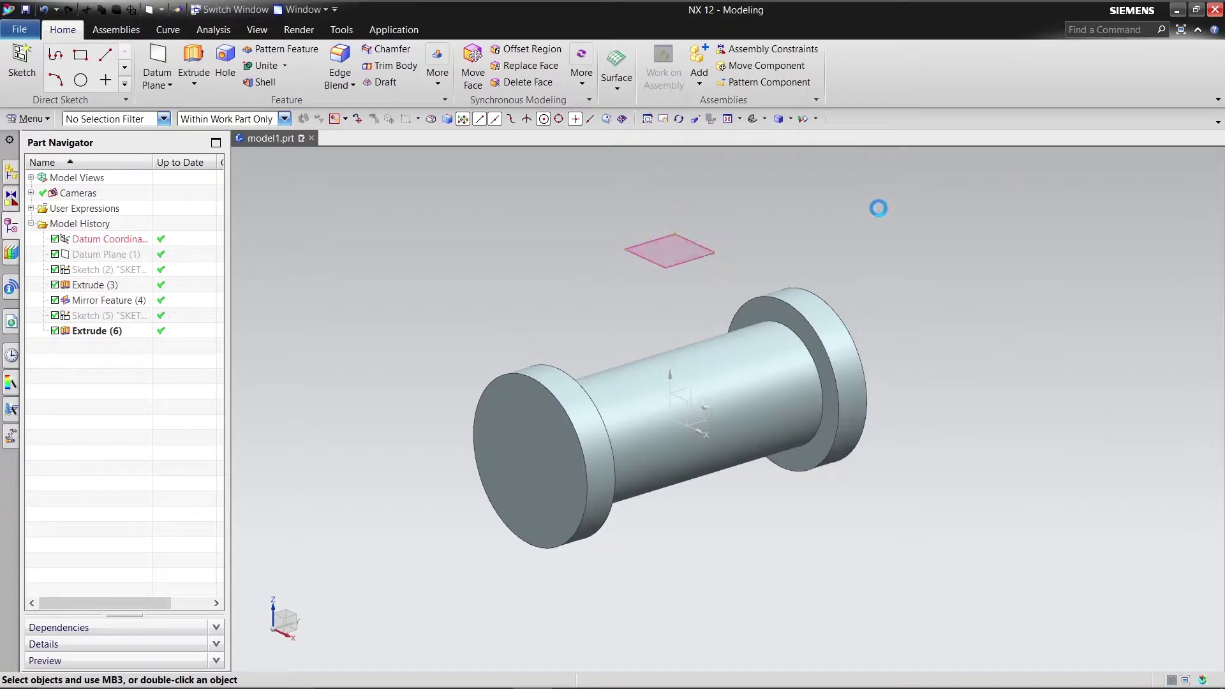
{"action": "left_click", "coordinate": [25, 76]}
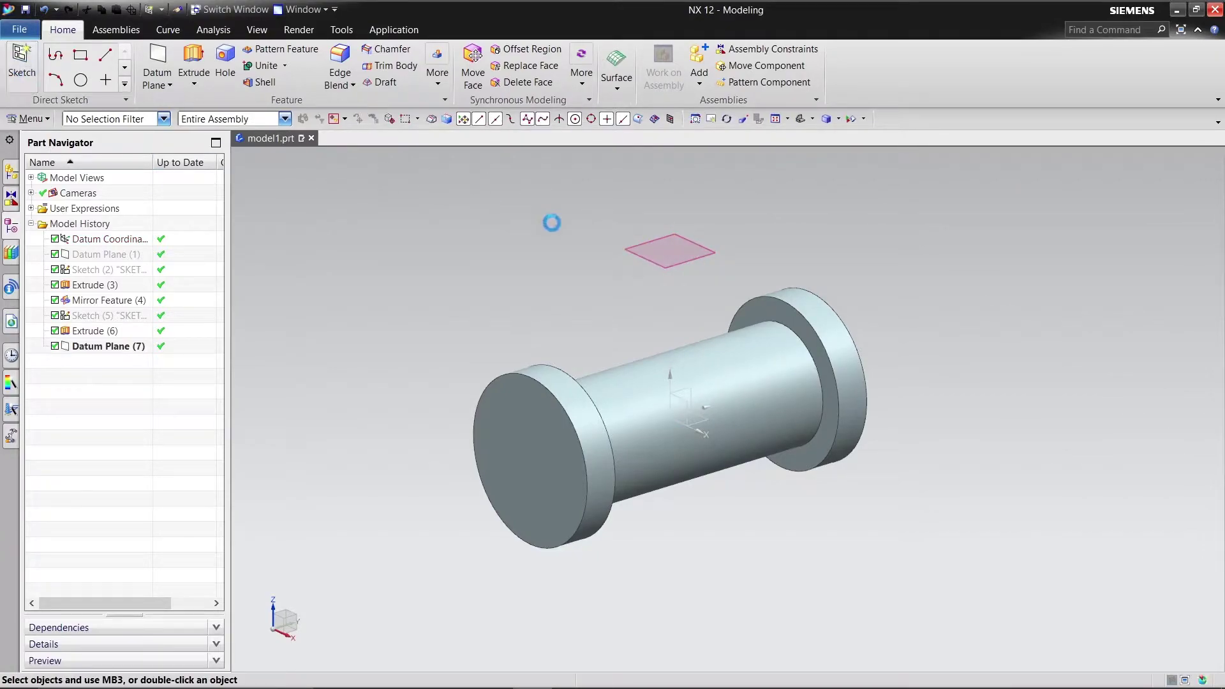
{"action": "left_click", "coordinate": [628, 253]}
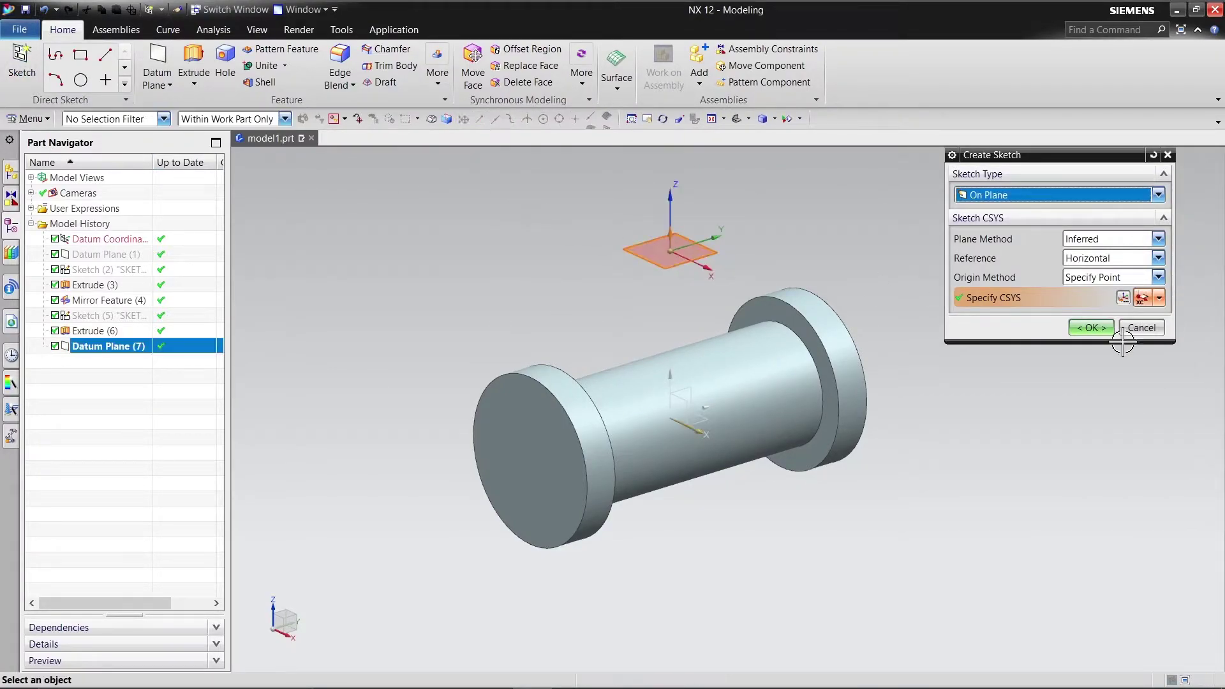
Confirm the sketch on Datum Plane (7) and draw a circle at the origin.
{"action": "left_click", "coordinate": [1090, 327]}
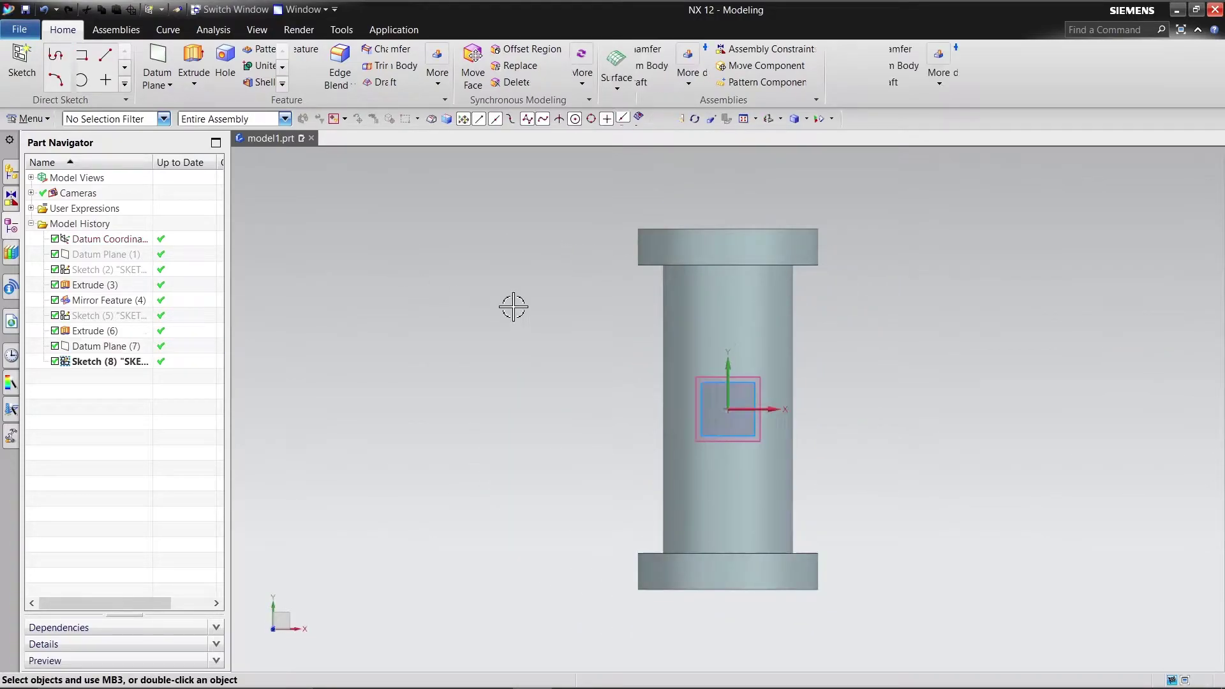
{"action": "left_click", "coordinate": [189, 56]}
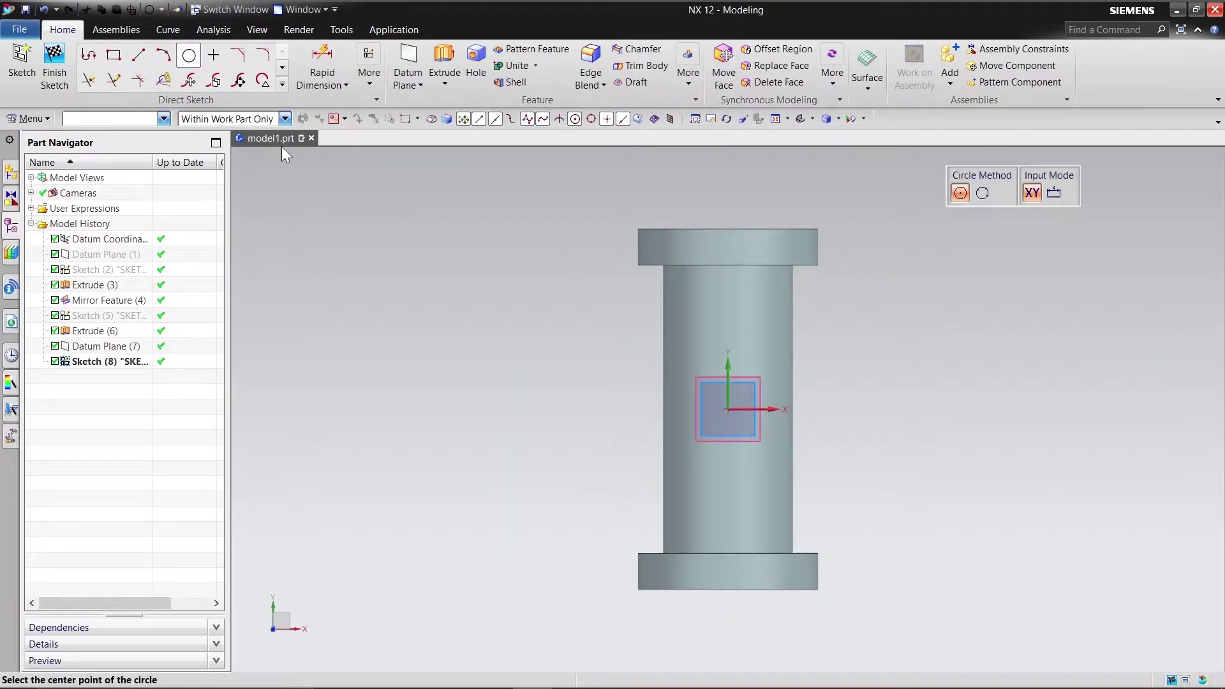
{"action": "left_click", "coordinate": [728, 407]}
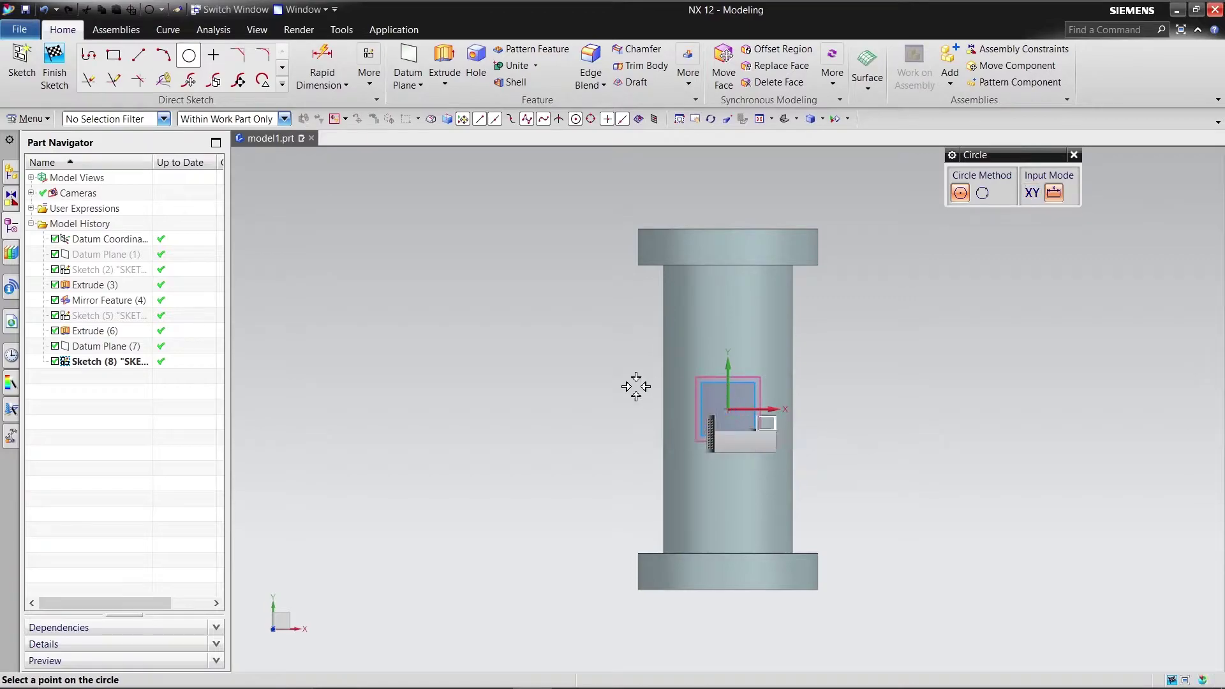
{"action": "left_click", "coordinate": [611, 376]}
{"action": "right_click", "coordinate": [536, 348]}
{"action": "left_click", "coordinate": [556, 381]}
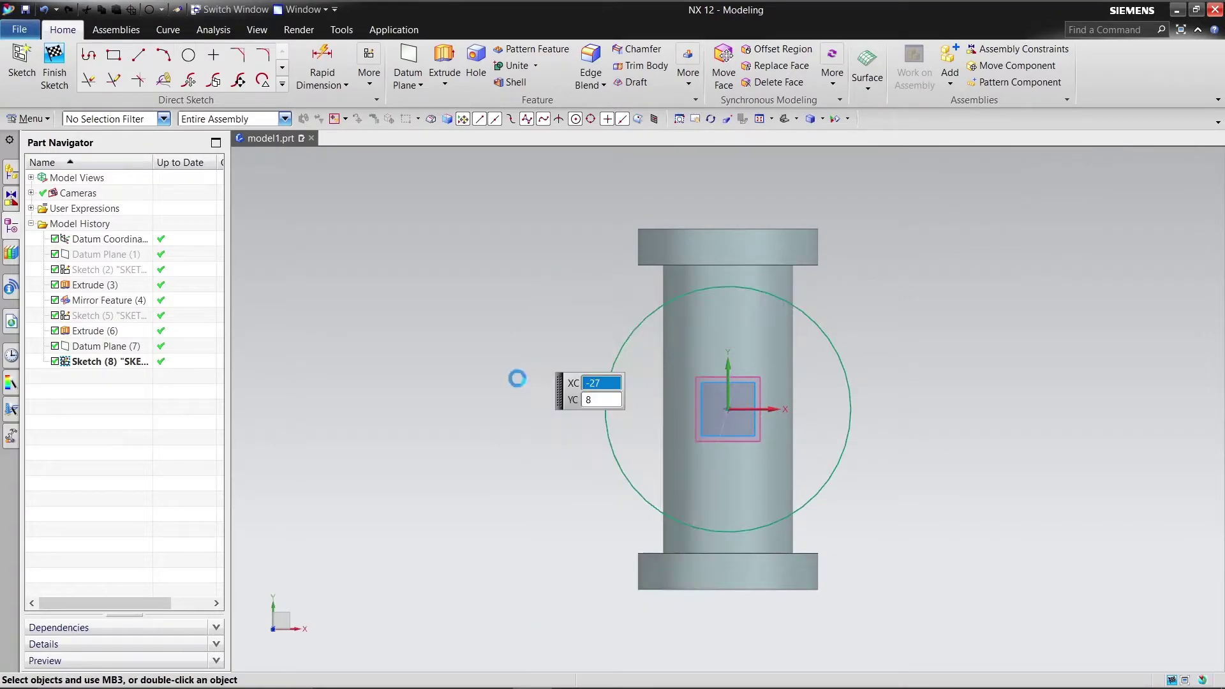
Dimension the circle to 25 mm diameter and finish the sketch.
{"action": "double_click", "coordinate": [743, 288]}
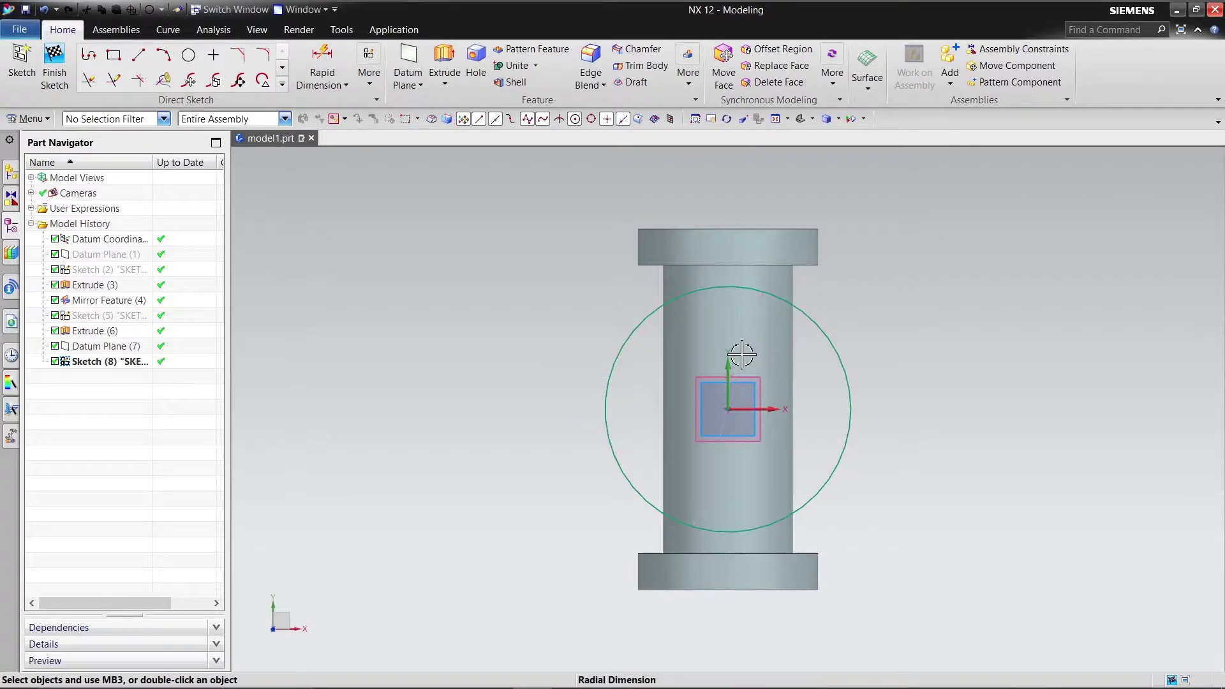
{"action": "left_click", "coordinate": [528, 326]}
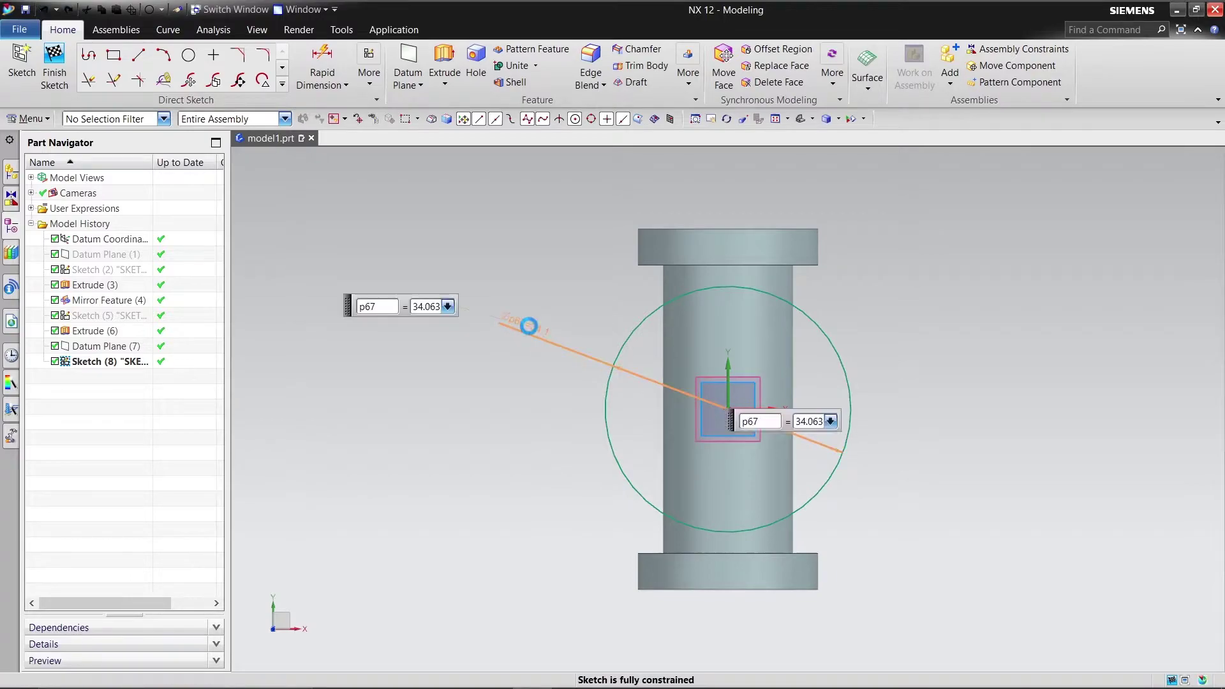
{"action": "type", "text": "25"}
{"action": "key", "text": "Return"}
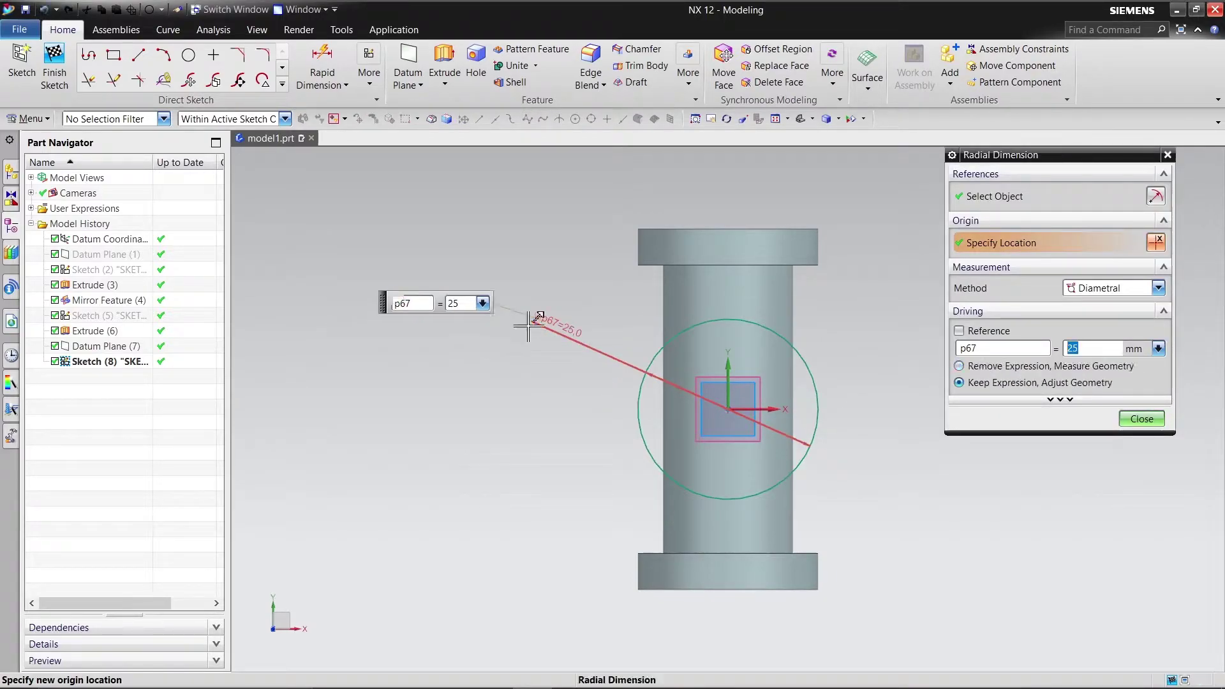
{"action": "left_click", "coordinate": [1141, 419]}
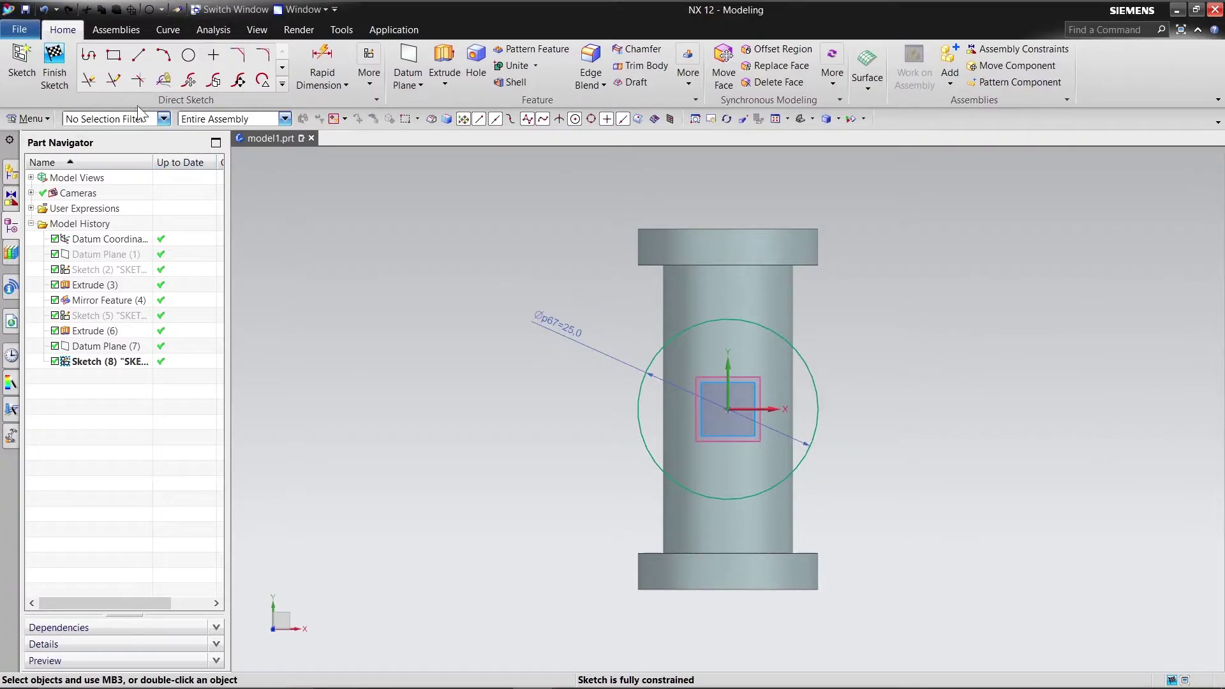
{"action": "left_click", "coordinate": [66, 65]}
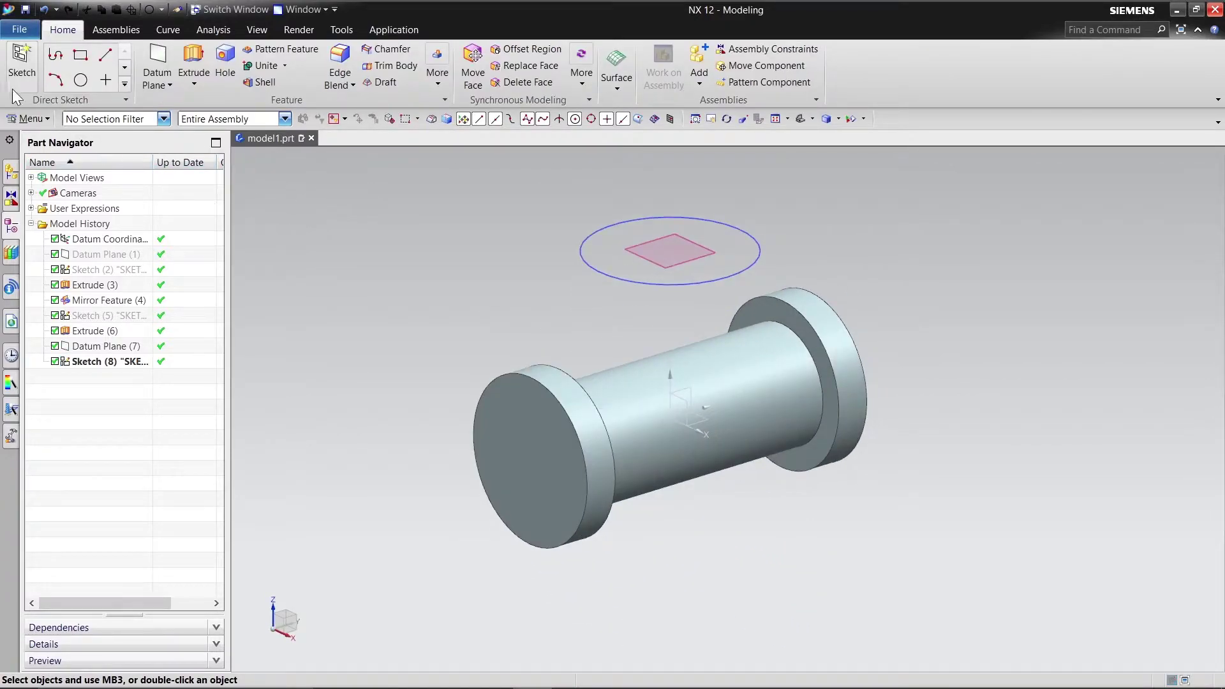
Extrude the Ø25 sketch circle 5 mm downward to form a disk.
{"action": "left_click", "coordinate": [190, 56]}
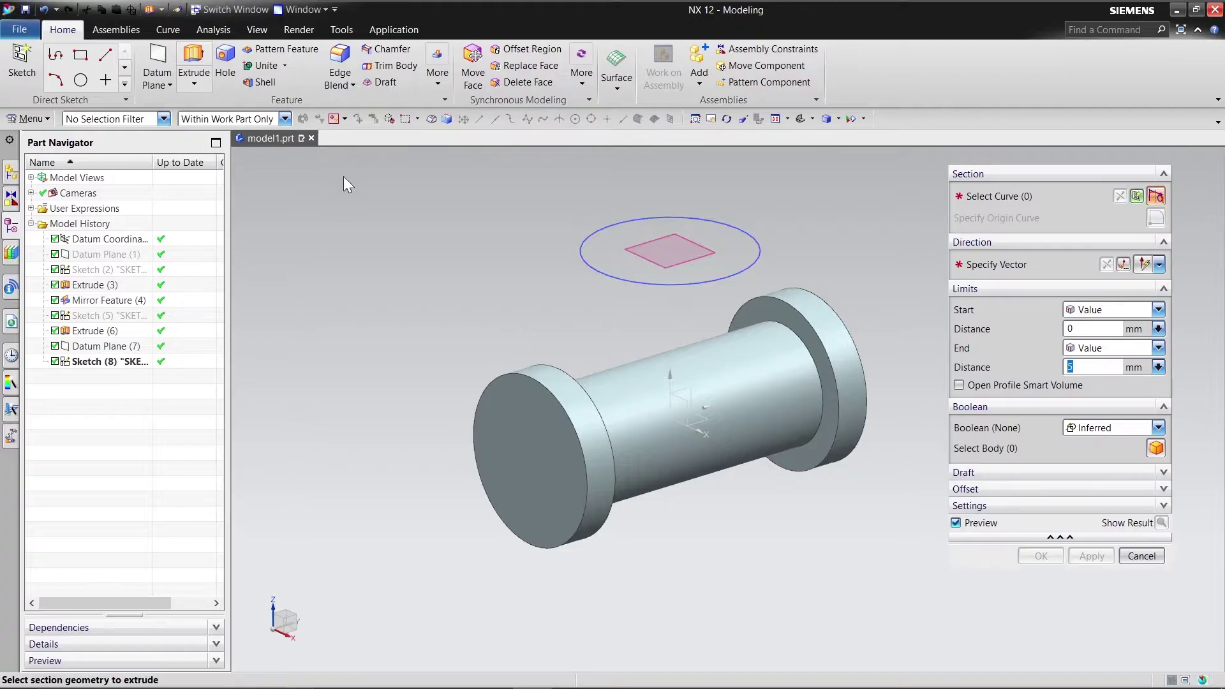
{"action": "left_click", "coordinate": [124, 362]}
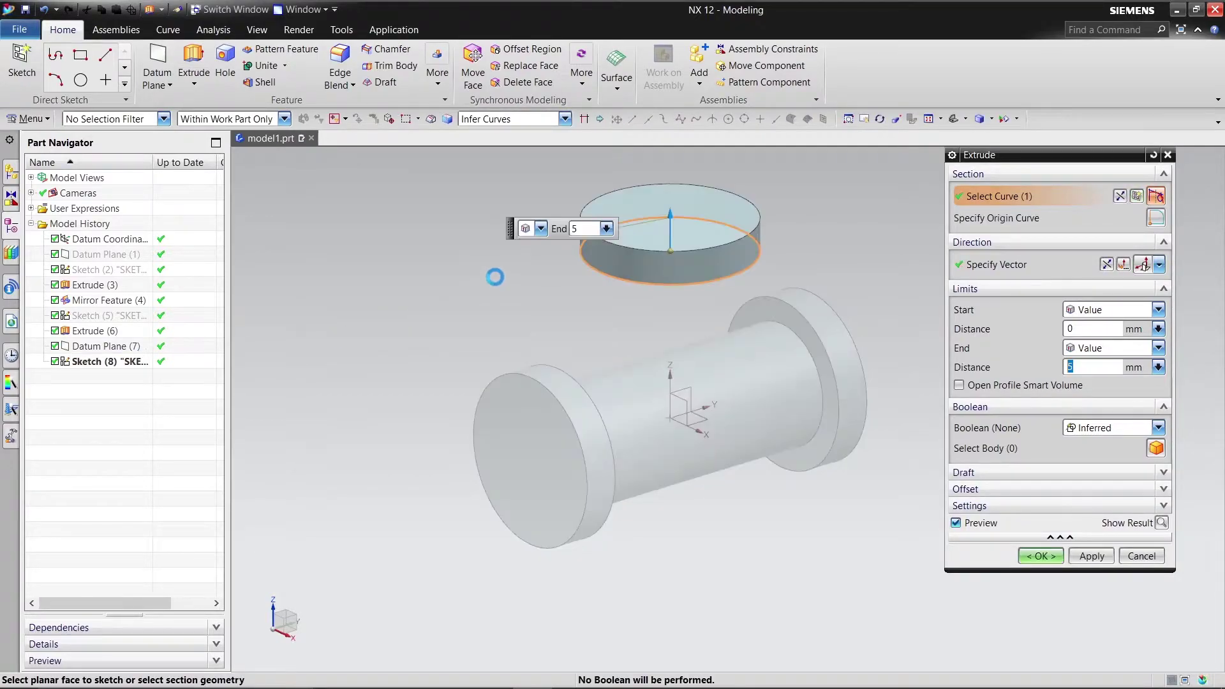
{"action": "left_click", "coordinate": [1108, 265]}
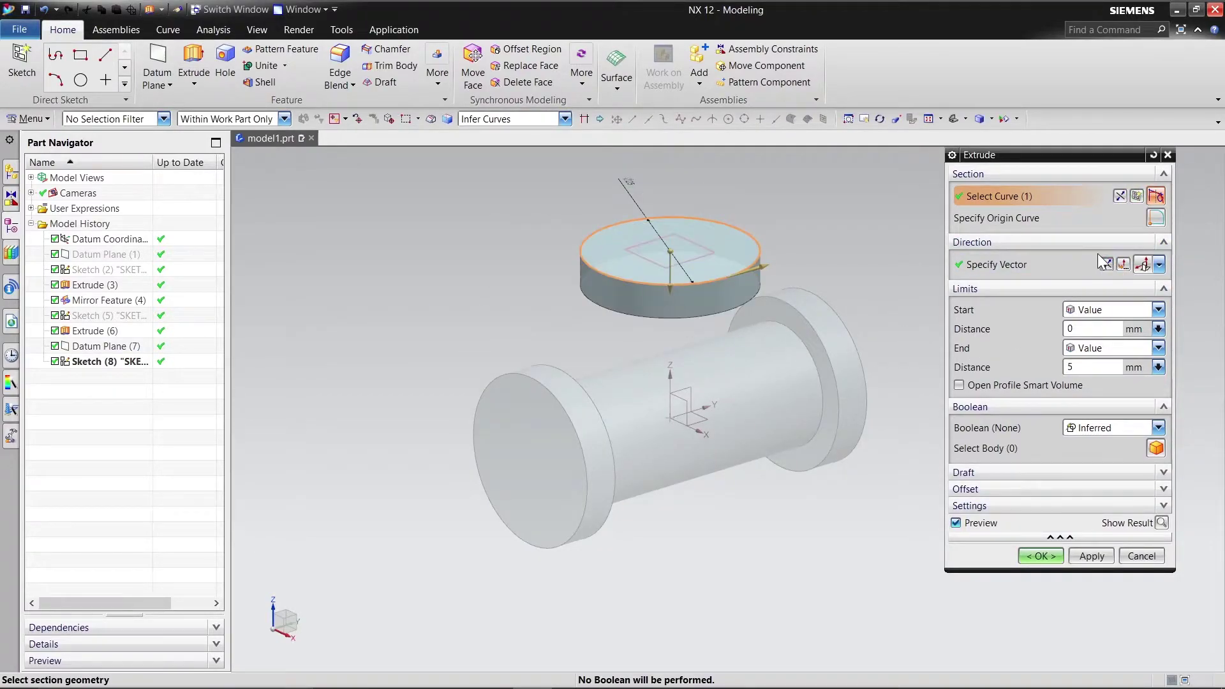
{"action": "left_click", "coordinate": [1050, 559]}
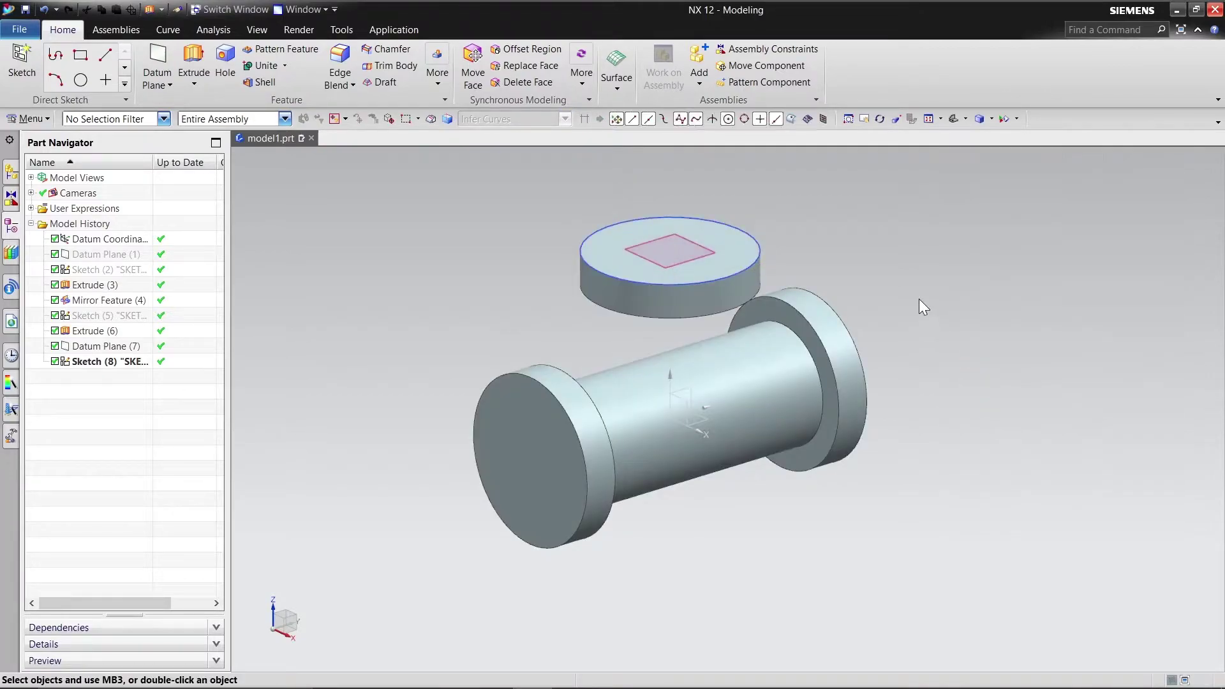
Hide Sketch (8), orbit to the disk's underside, and begin a new sketch.
{"action": "right_click", "coordinate": [83, 366]}
{"action": "left_click", "coordinate": [188, 57]}
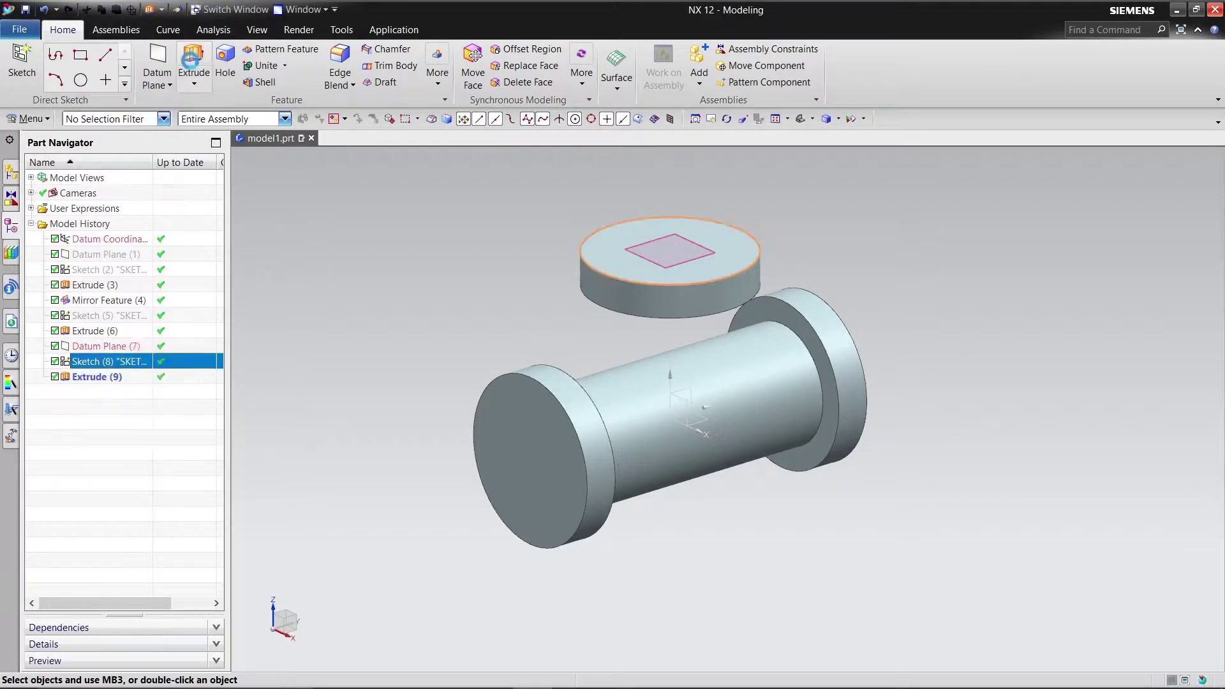
{"action": "key", "text": "Escape"}
{"action": "mouse_move", "coordinate": [454, 305]}
{"action": "middle_mouse_down"}
{"action": "mouse_move", "coordinate": [464, 302]}
{"action": "mouse_move", "coordinate": [361, 245]}
{"action": "middle_mouse_up"}
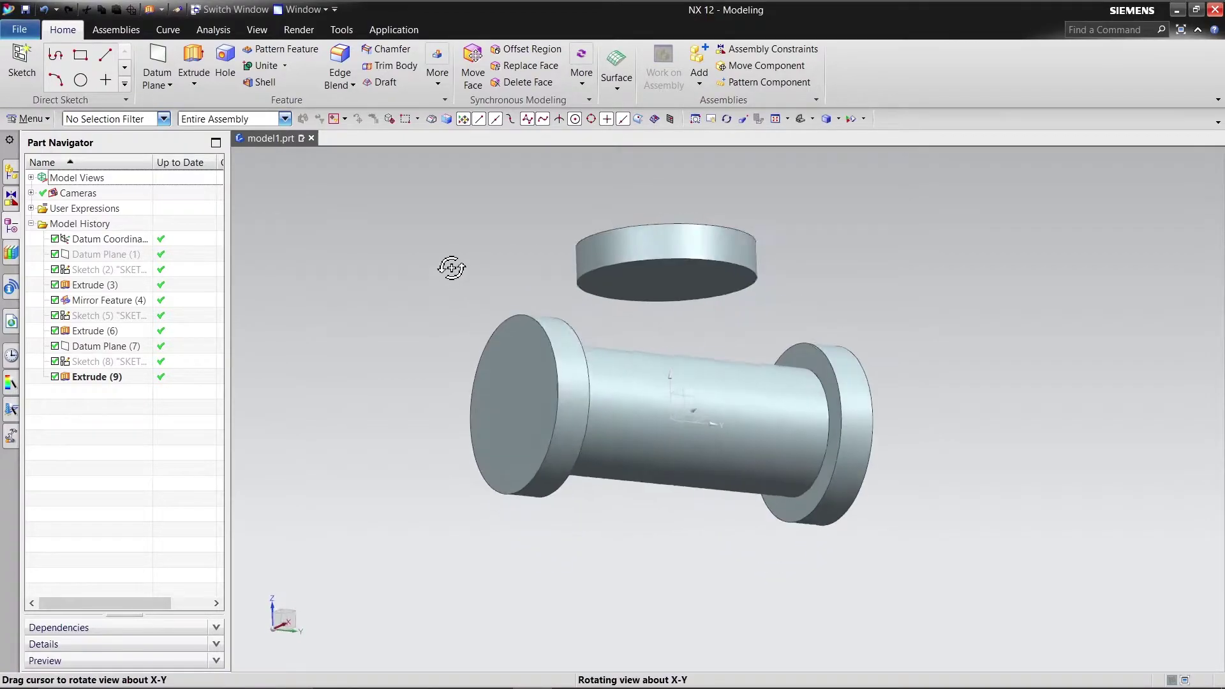
{"action": "left_click", "coordinate": [19, 86]}
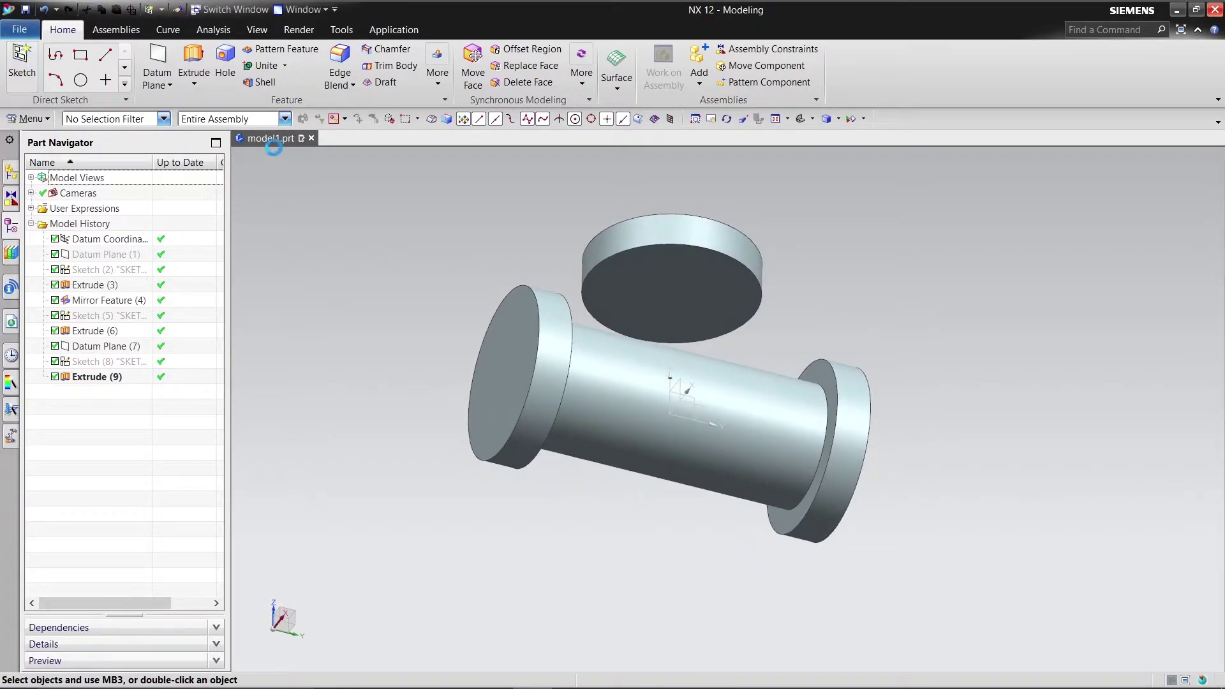
On the disk's underside face, draw a circle at the origin dimensioned to Ø18.
{"action": "left_click", "coordinate": [658, 283]}
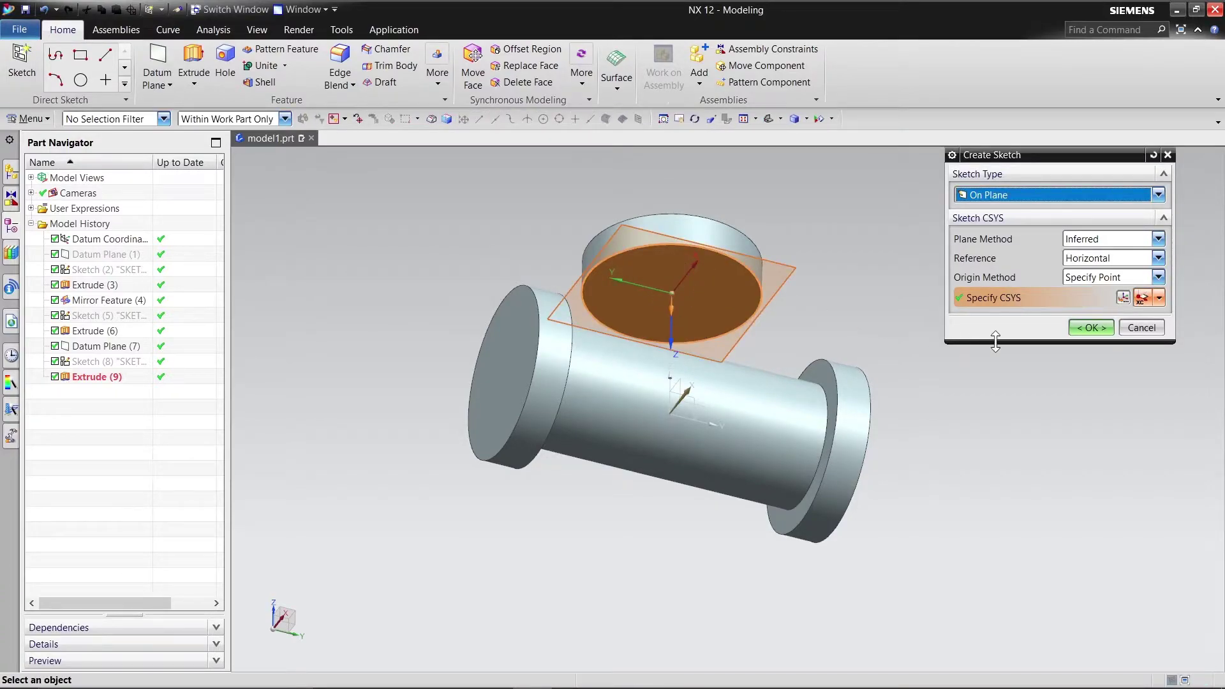
{"action": "left_click", "coordinate": [1087, 335]}
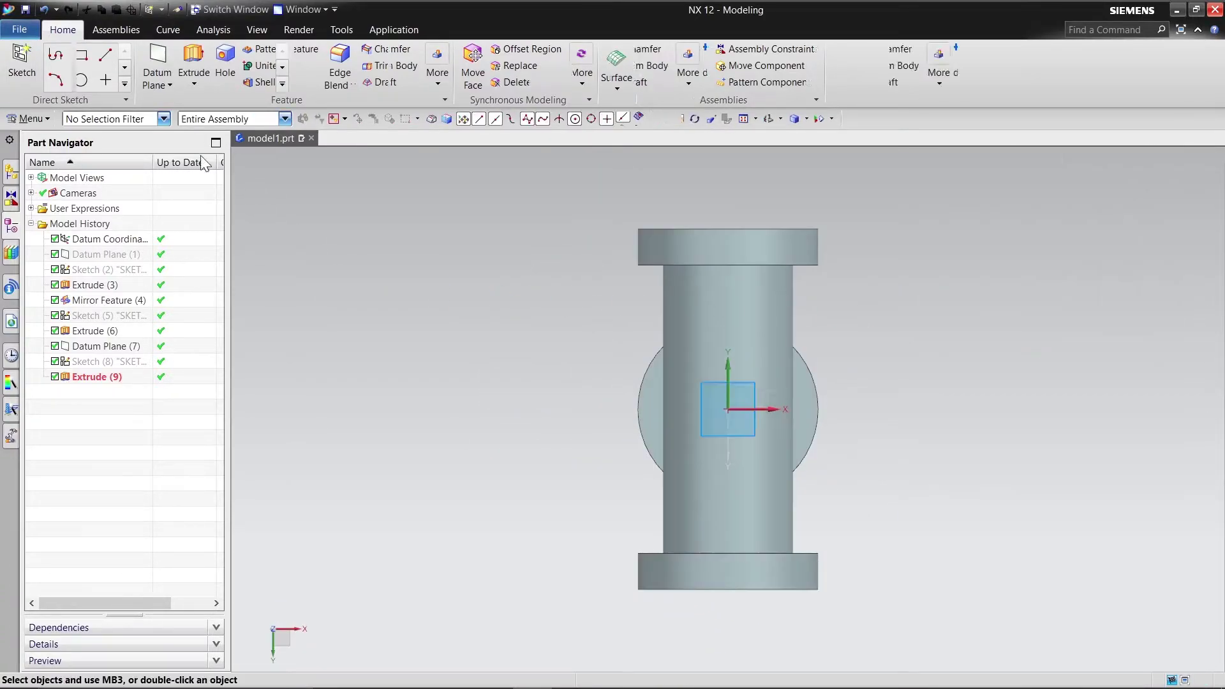
{"action": "left_click", "coordinate": [188, 55]}
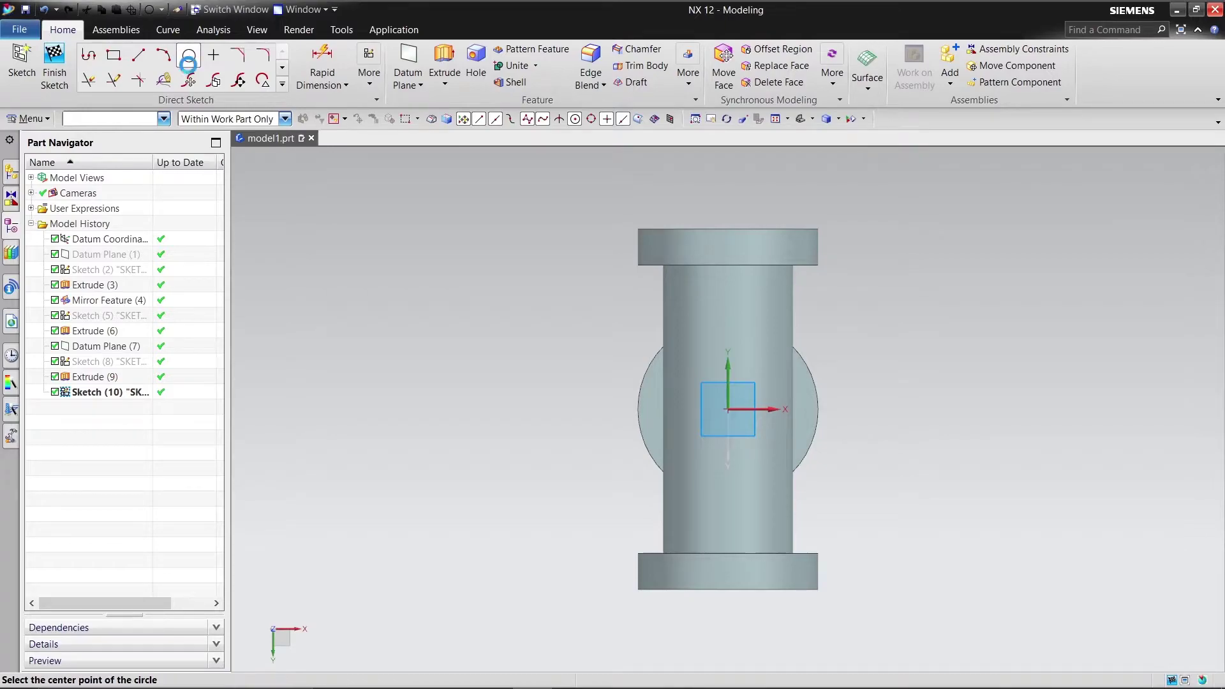
{"action": "left_click", "coordinate": [731, 410]}
{"action": "left_click", "coordinate": [765, 383]}
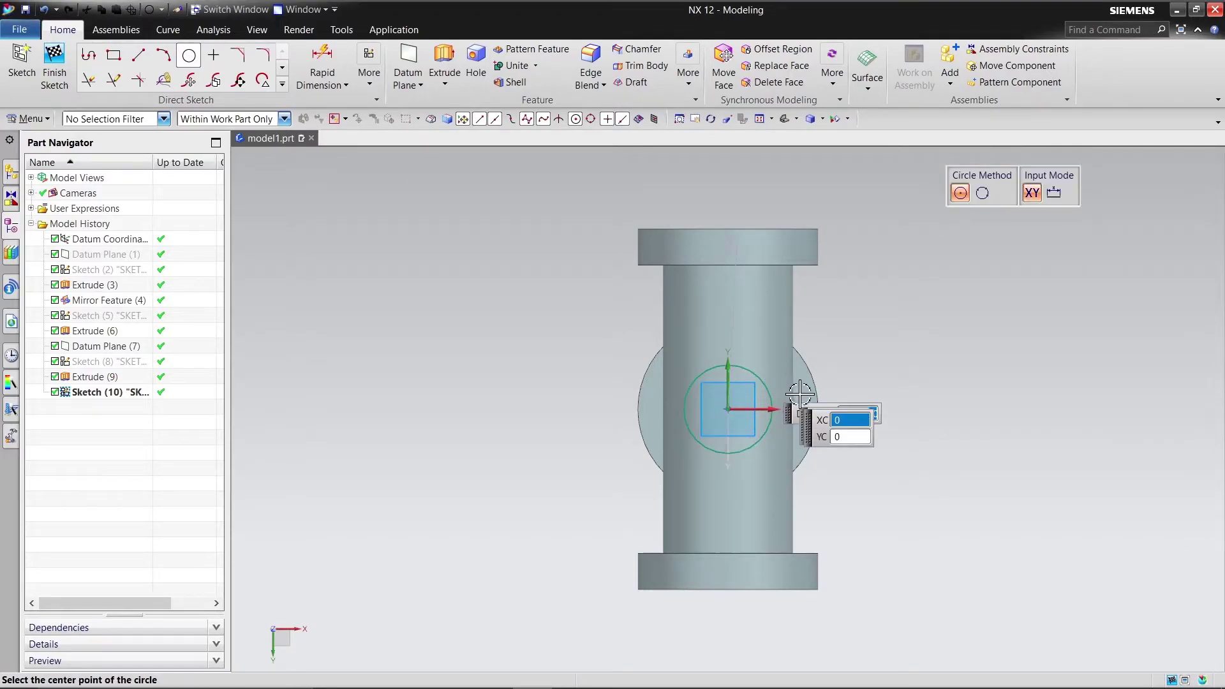
{"action": "right_click", "coordinate": [766, 386]}
{"action": "left_click", "coordinate": [809, 74]}
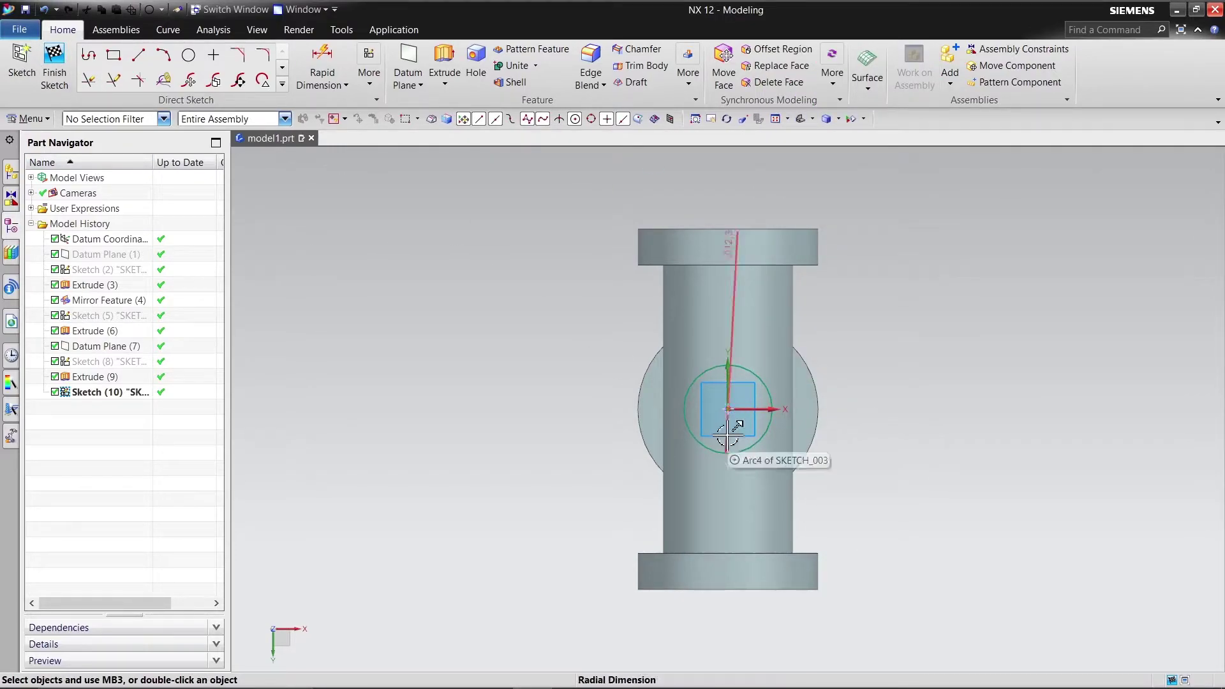
{"action": "left_click_drag", "start_coordinate": [727, 440], "coordinate": [460, 365]}
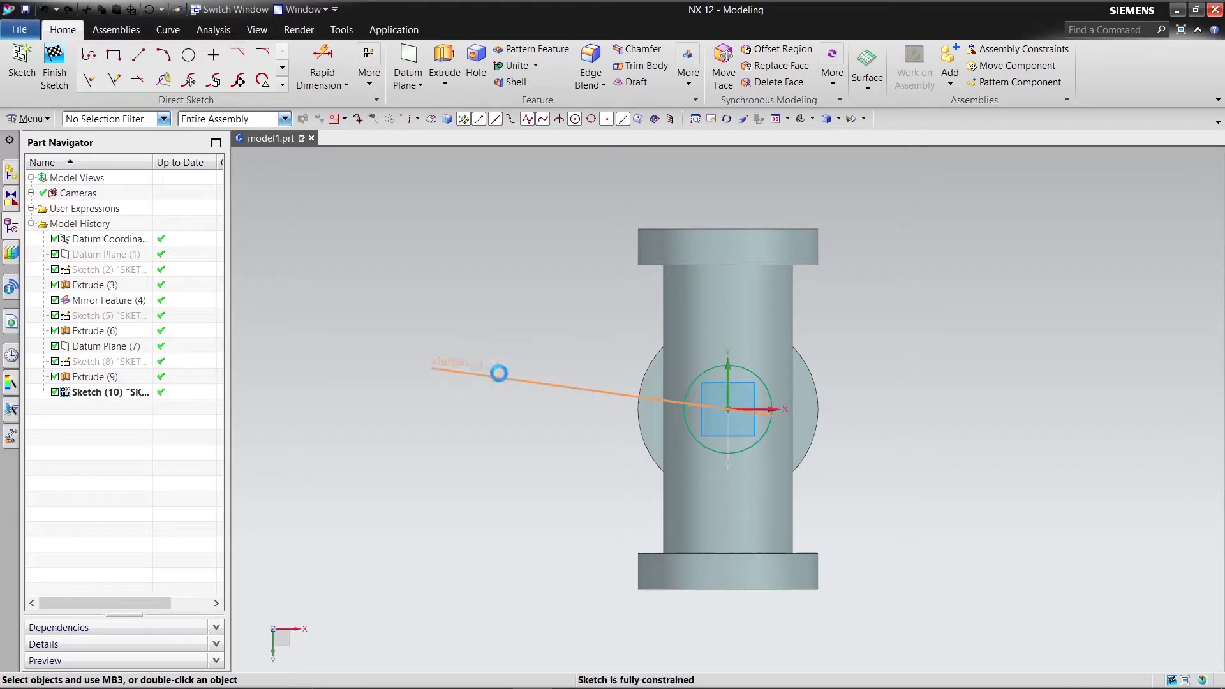
{"action": "type", "text": "18"}
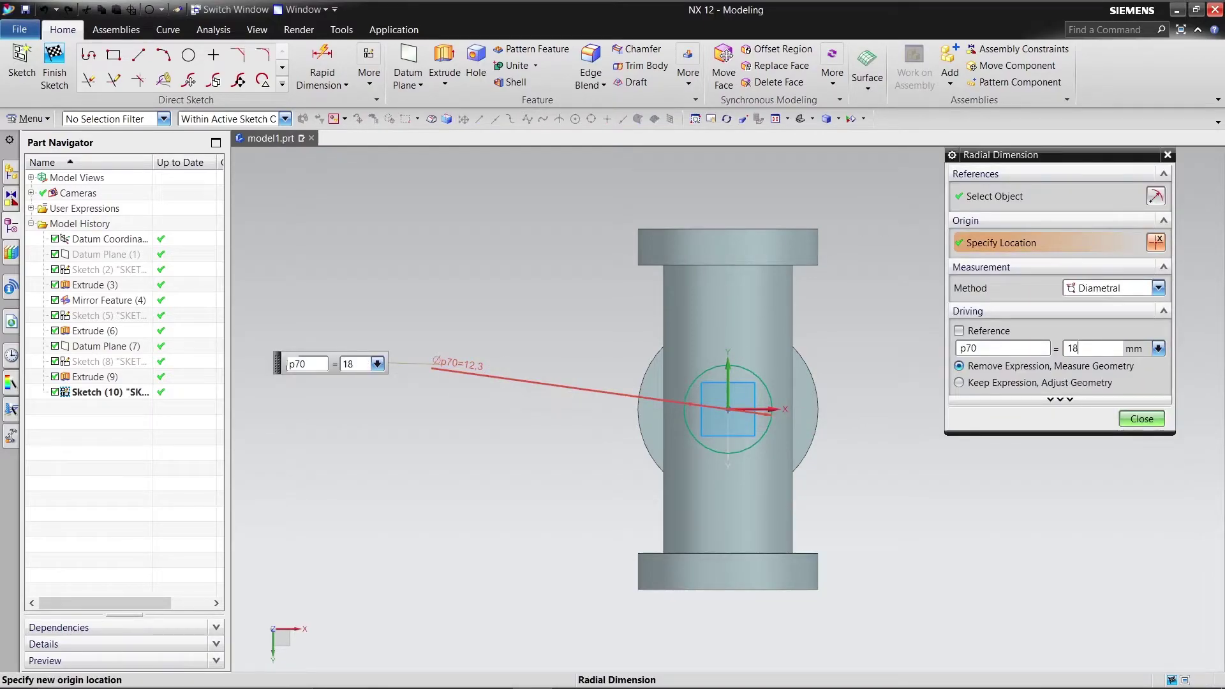
{"action": "key", "text": "Return"}
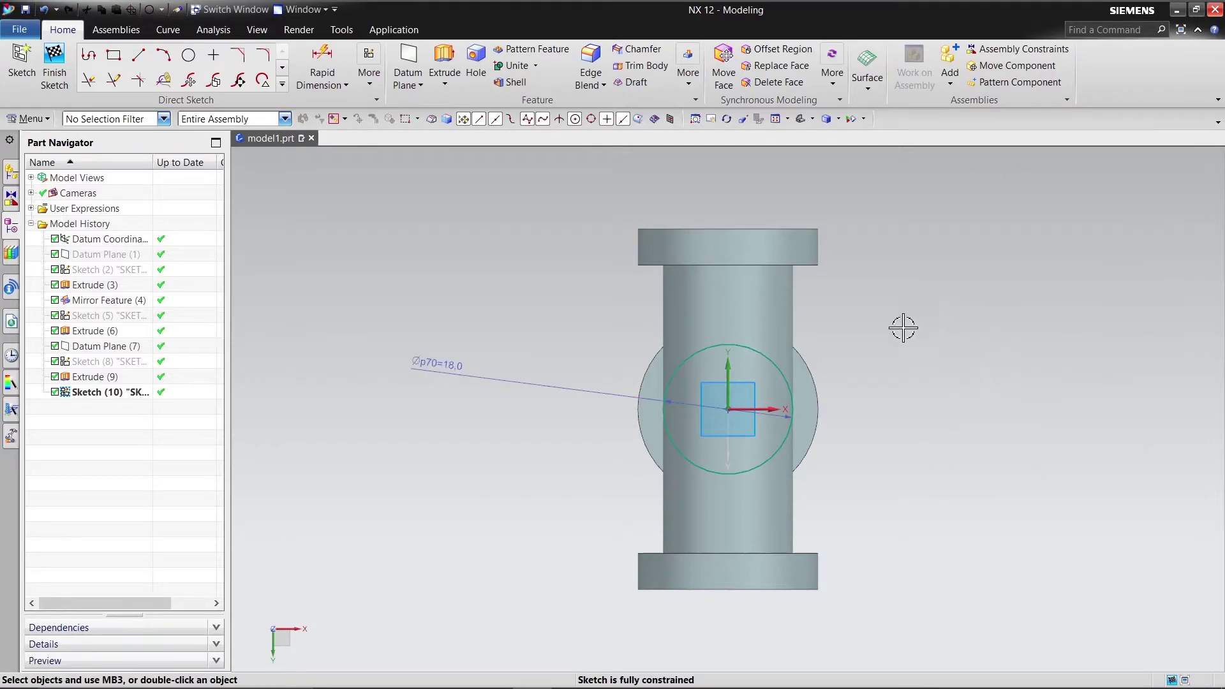
Finish the sketch and orbit to see the disk and pipe side-on.
{"action": "left_click", "coordinate": [51, 71]}
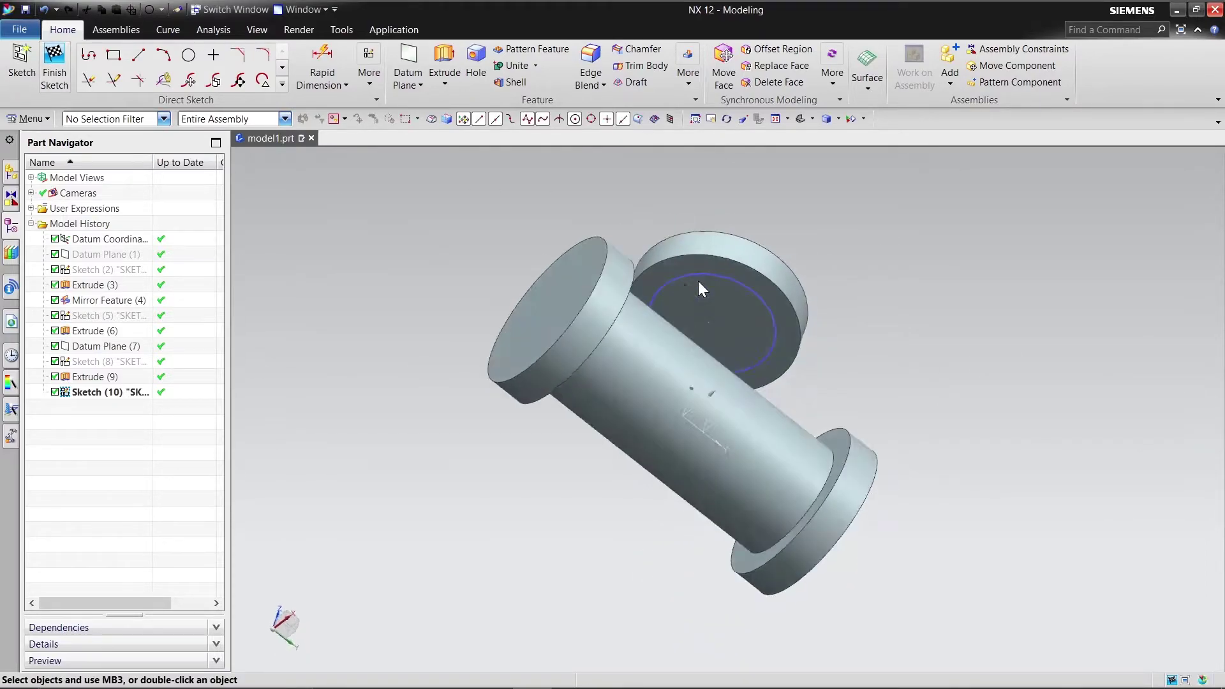
{"action": "middle_click_drag", "start_coordinate": [842, 172], "coordinate": [893, 204]}
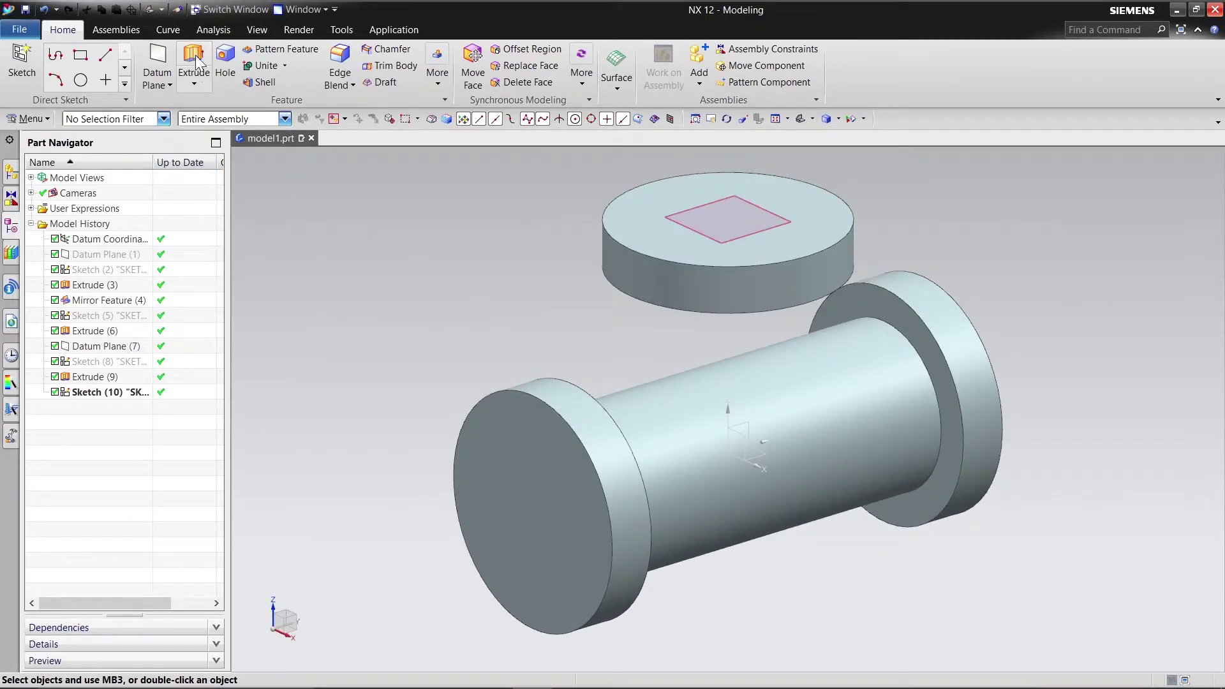
{"action": "mouse_move", "coordinate": [520, 243]}
{"action": "middle_mouse_down"}
{"action": "mouse_move", "coordinate": [509, 183]}
{"action": "mouse_move", "coordinate": [502, 220]}
{"action": "middle_mouse_up"}
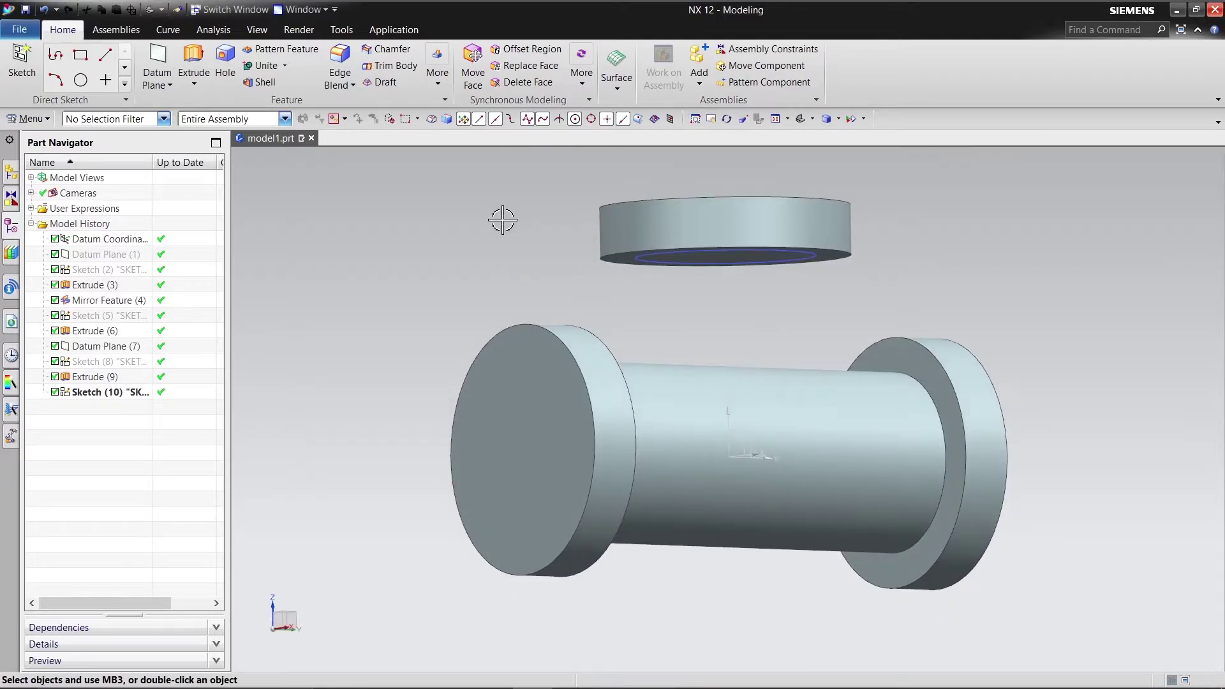
Extrude the Ø18 circle Until Next into the main pipe and hide Sketch (10).
{"action": "left_click", "coordinate": [205, 75]}
{"action": "left_click", "coordinate": [105, 391]}
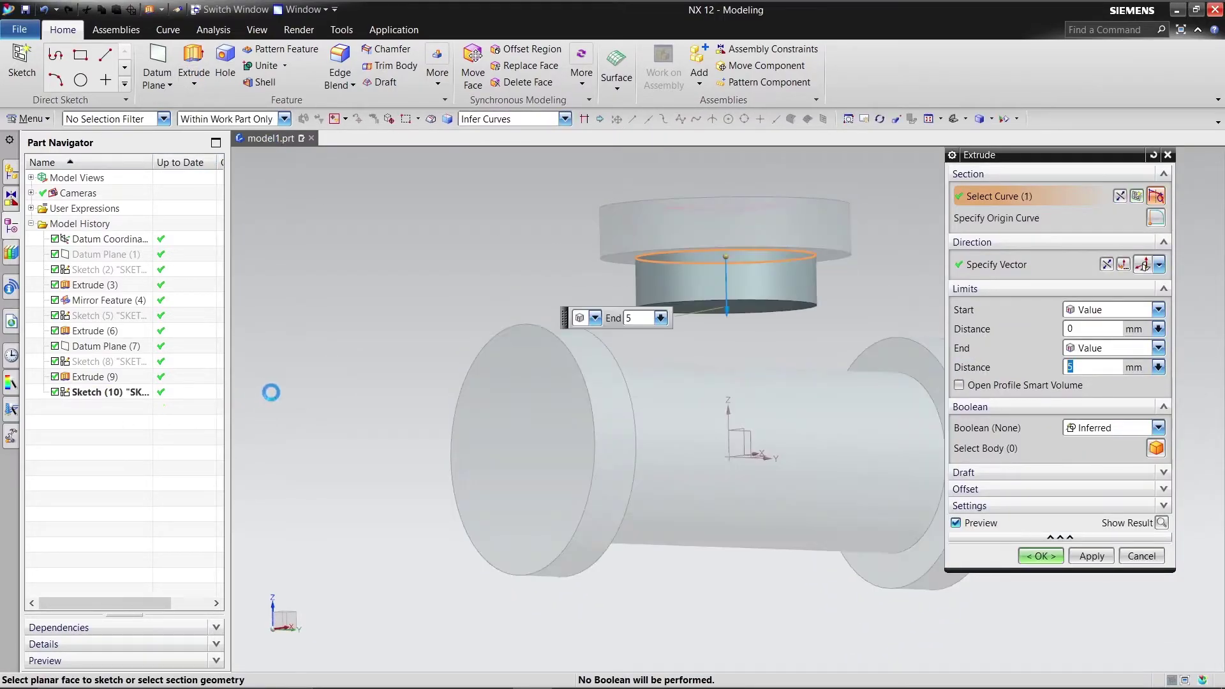
{"action": "left_click", "coordinate": [1158, 348]}
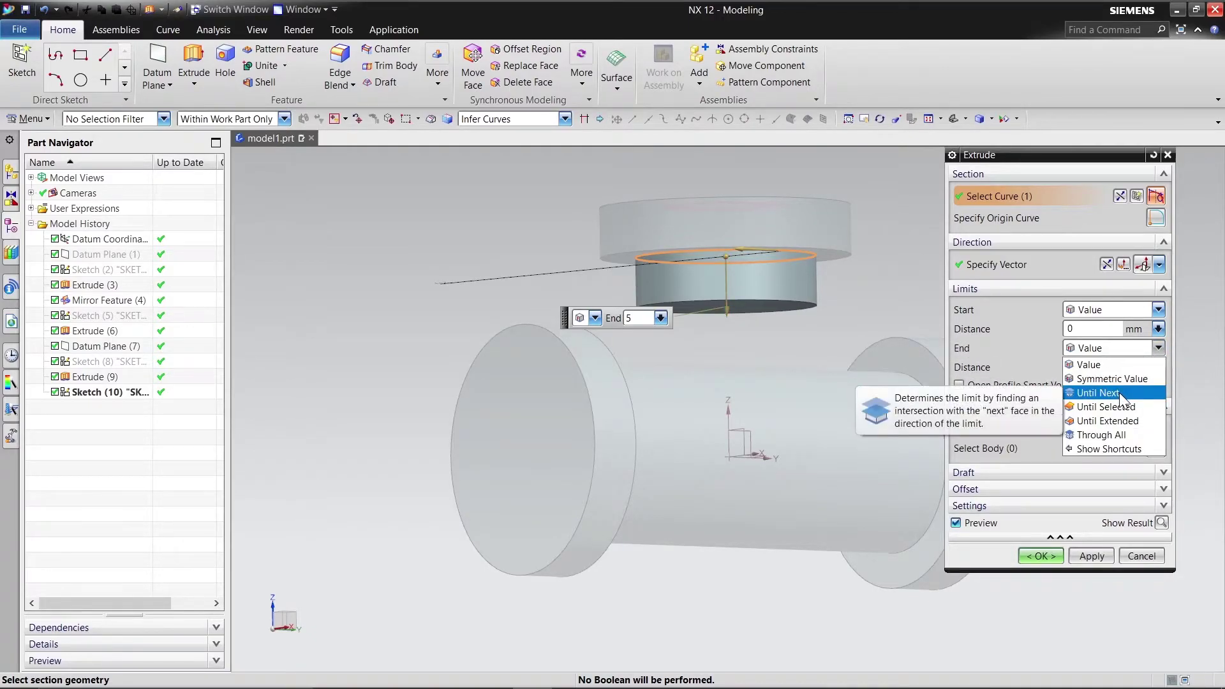
{"action": "left_click", "coordinate": [1098, 393]}
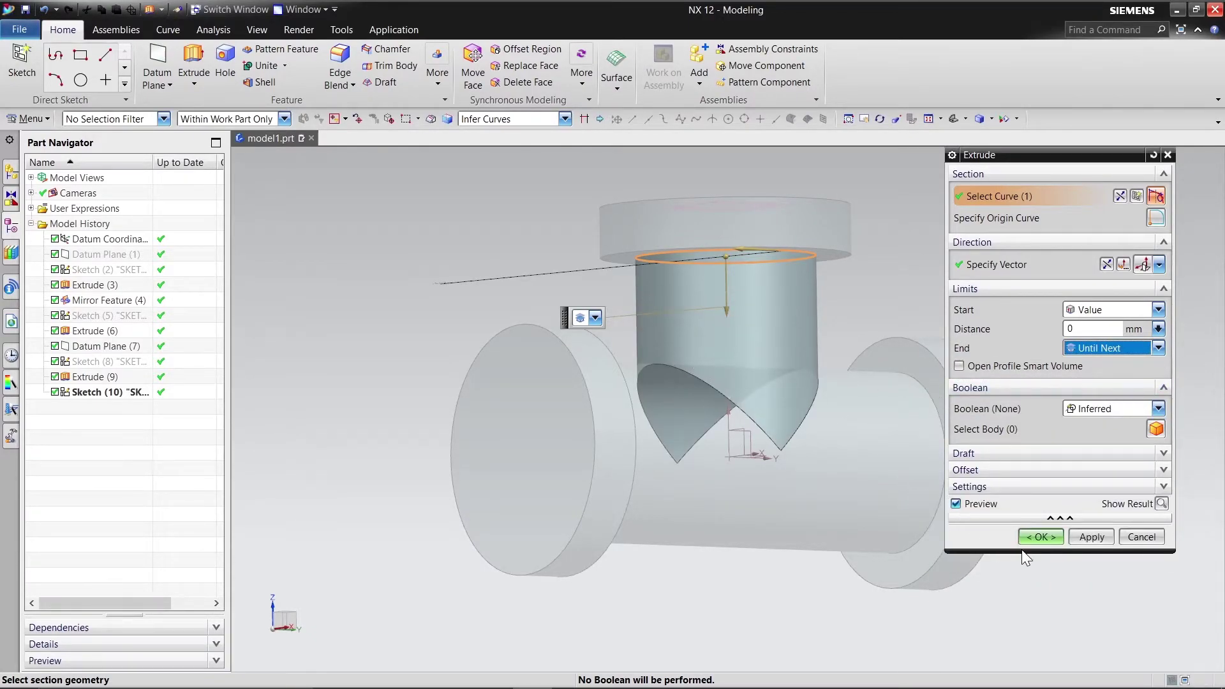
{"action": "left_click", "coordinate": [1051, 534]}
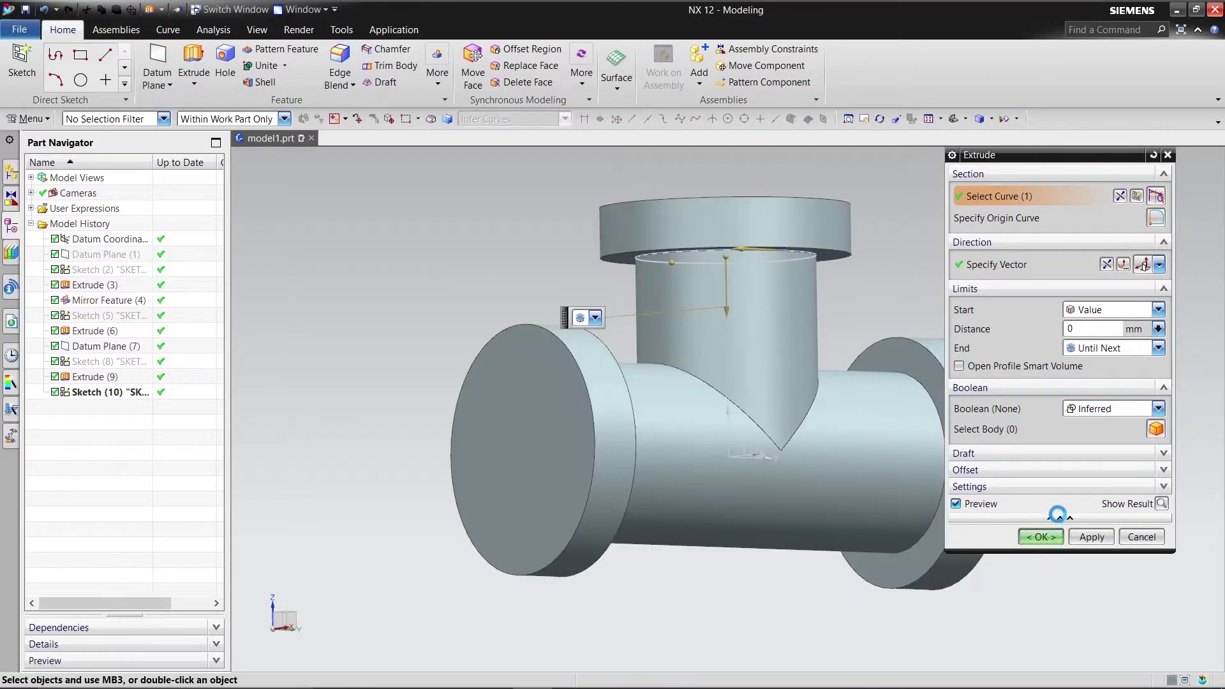
{"action": "right_click", "coordinate": [138, 390]}
{"action": "left_click", "coordinate": [172, 23]}
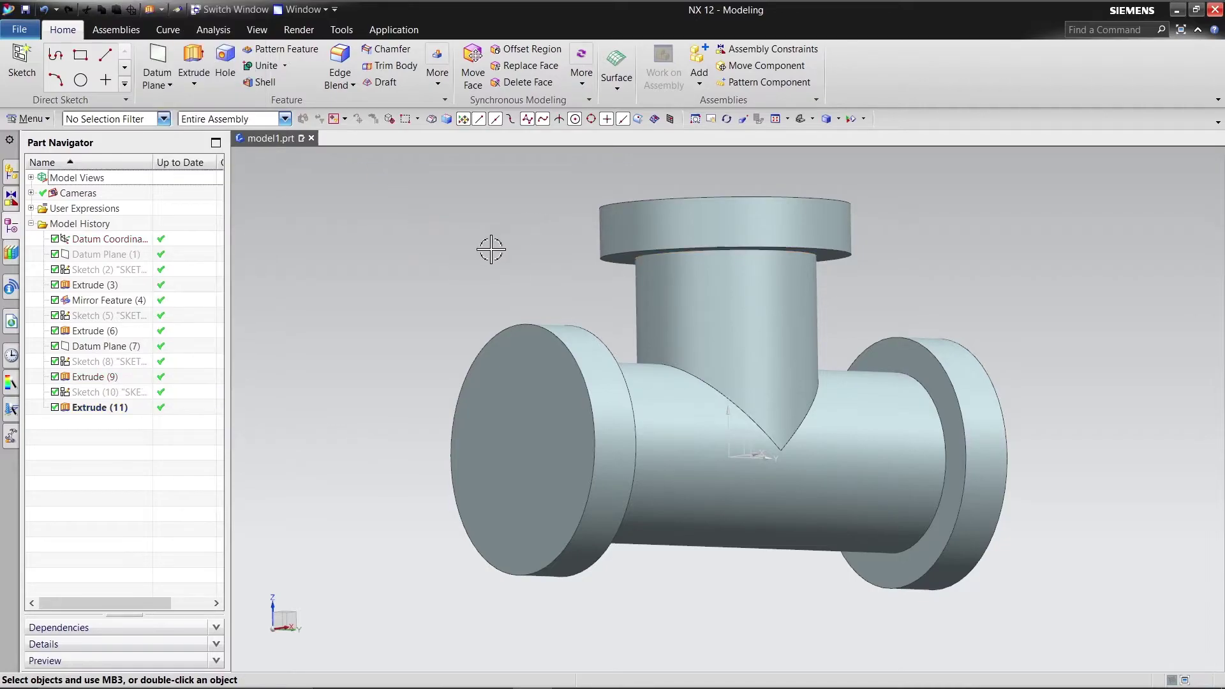
Unite the pipe with the right flange, then the branch with the pipe.
{"action": "scroll", "coordinate": [491, 249], "scroll_direction": "up", "scroll_amount": 2}
{"action": "scroll", "coordinate": [549, 314], "scroll_direction": "down", "scroll_amount": 5}
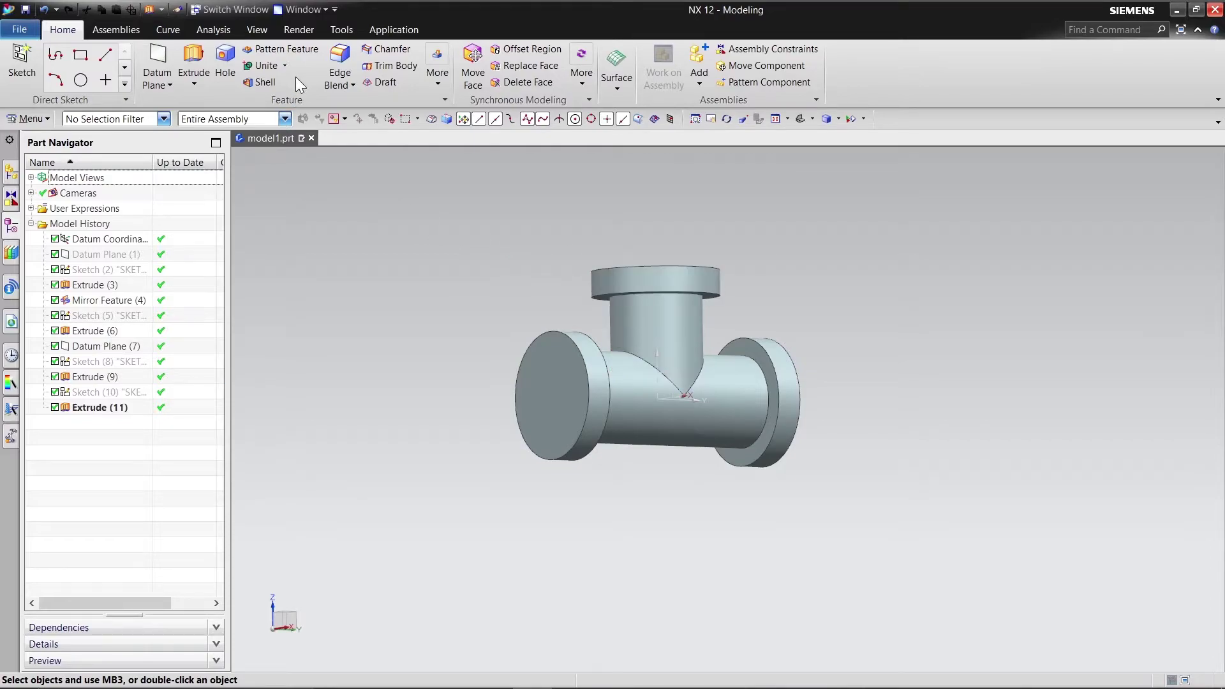
{"action": "left_click", "coordinate": [270, 65]}
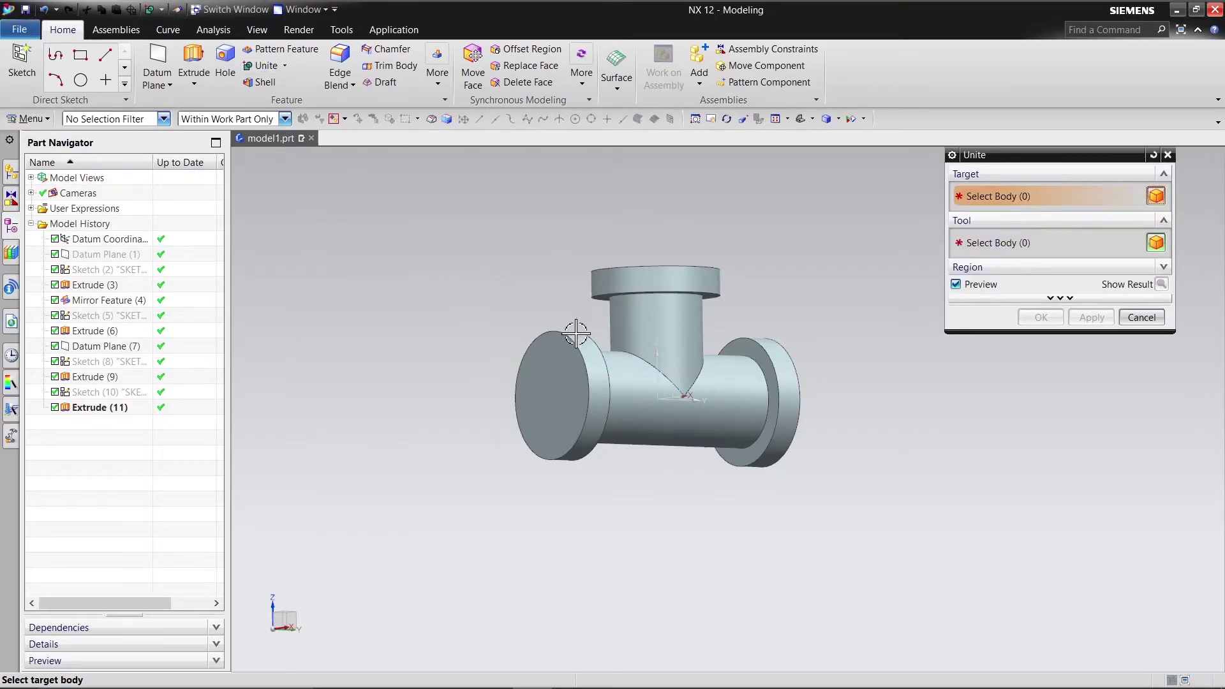
{"action": "left_click", "coordinate": [631, 382]}
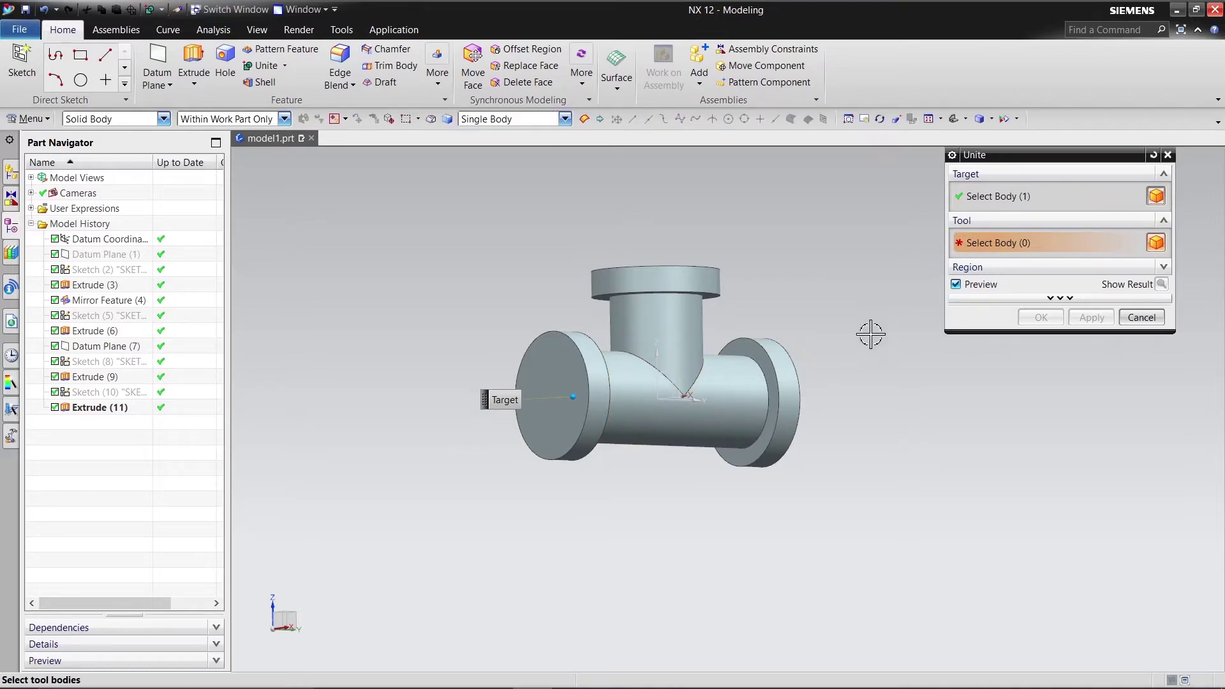
{"action": "middle_click_drag", "start_coordinate": [851, 333], "coordinate": [828, 347]}
{"action": "left_click", "coordinate": [790, 368]}
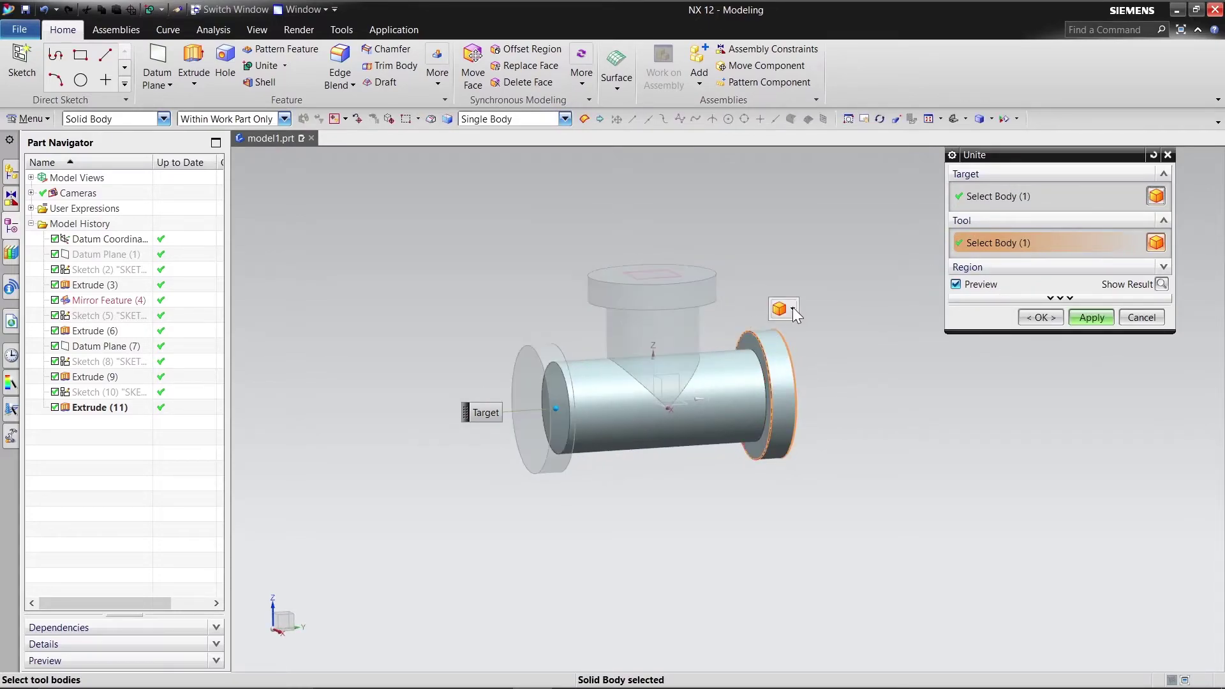
{"action": "left_click", "coordinate": [1088, 317]}
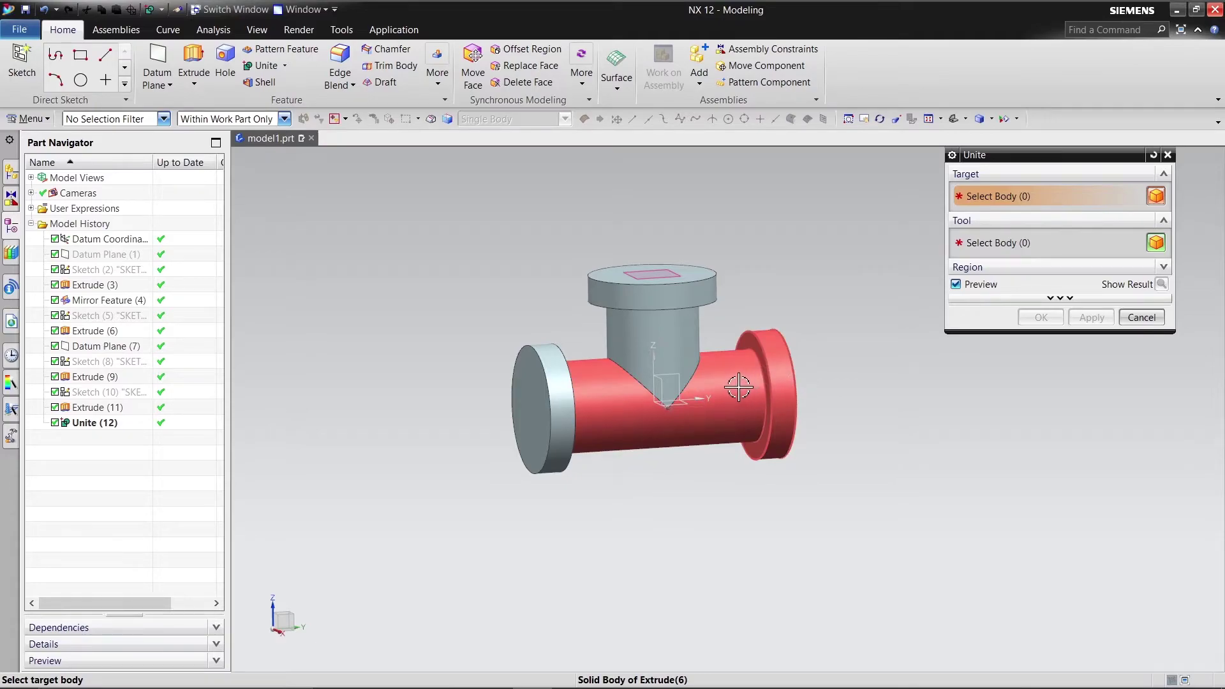
{"action": "left_click", "coordinate": [656, 345]}
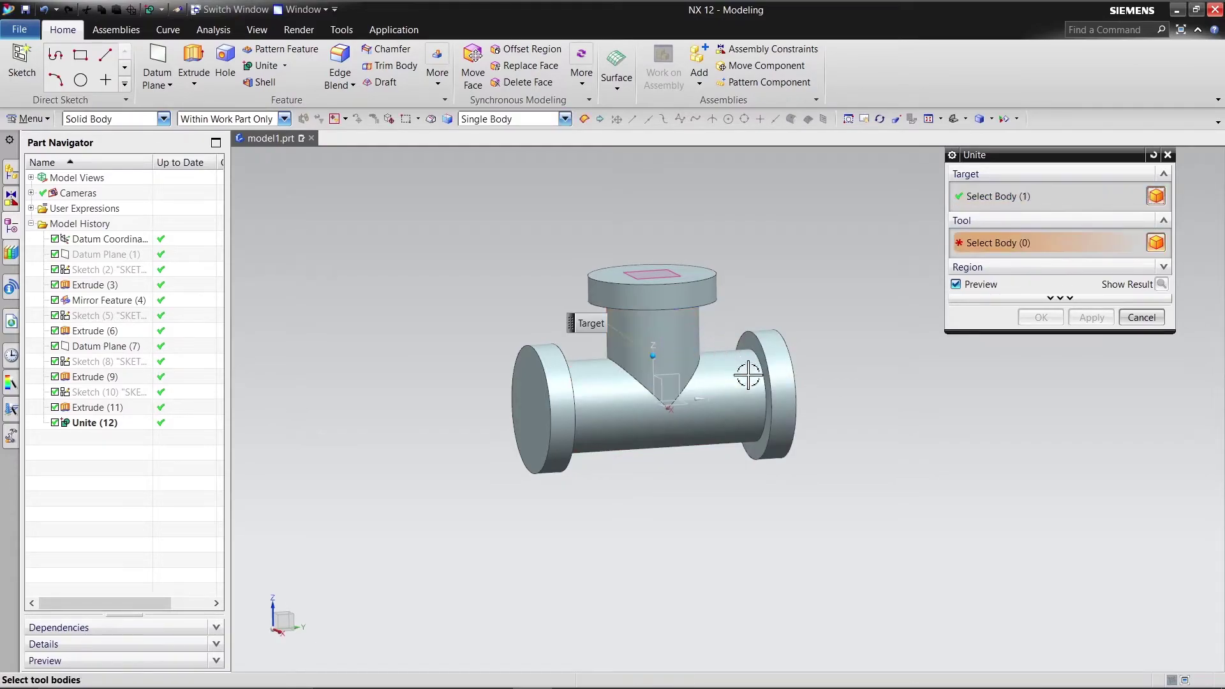
{"action": "left_click", "coordinate": [748, 373]}
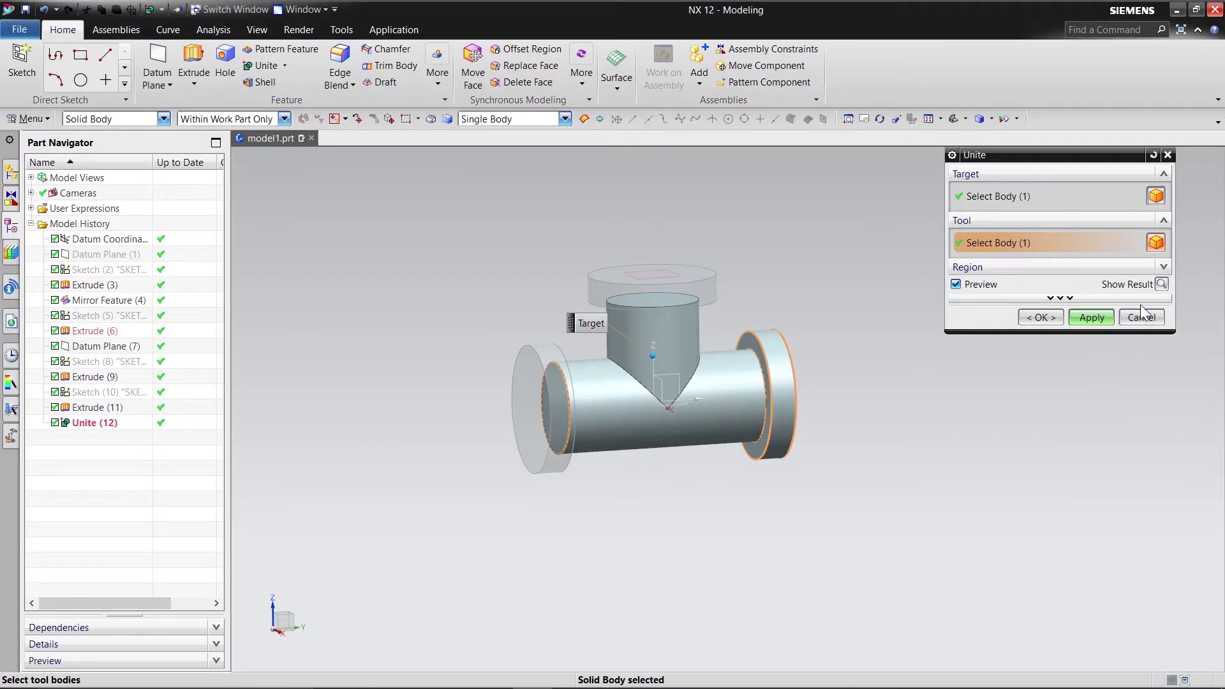
{"action": "left_click", "coordinate": [1161, 284]}
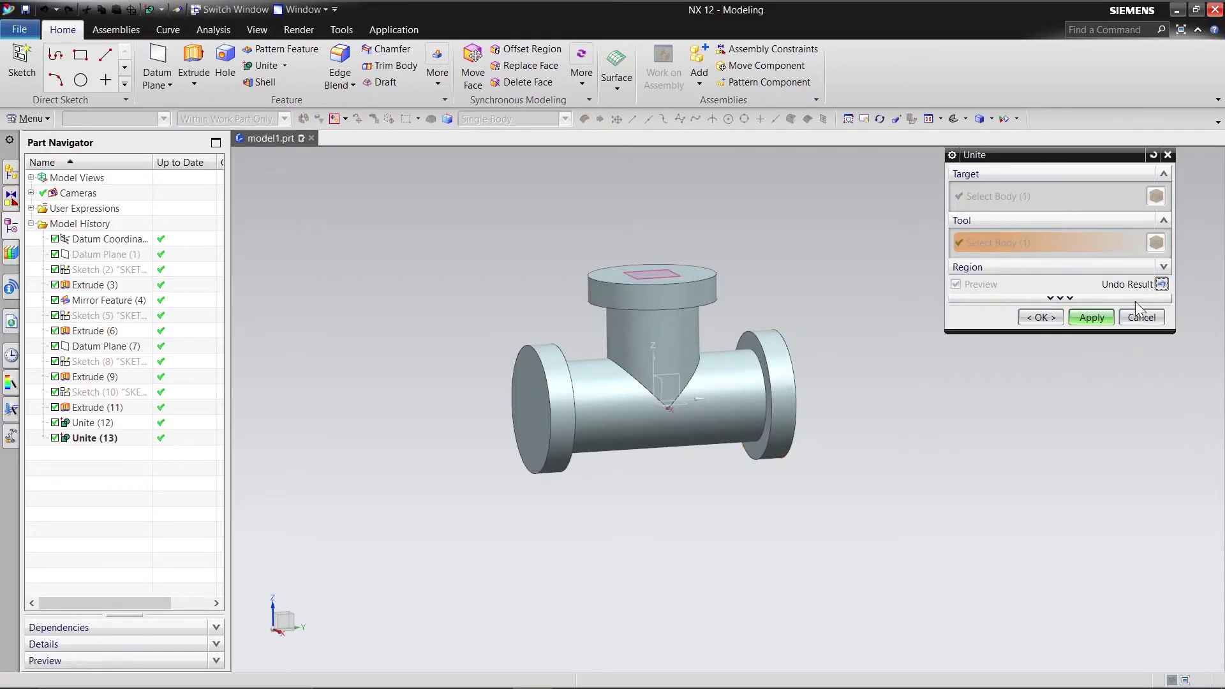
{"action": "left_click", "coordinate": [1093, 318]}
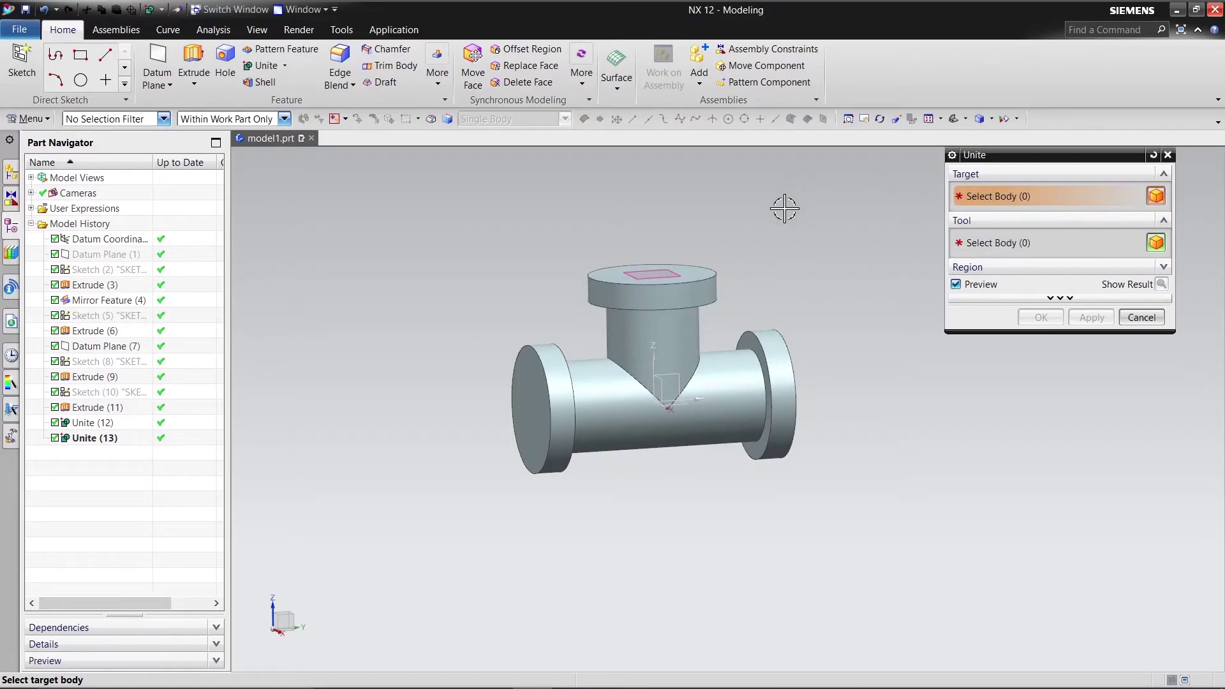
Unite the top and left flanges with the pipe and close the Unite dialog.
{"action": "left_click", "coordinate": [700, 277]}
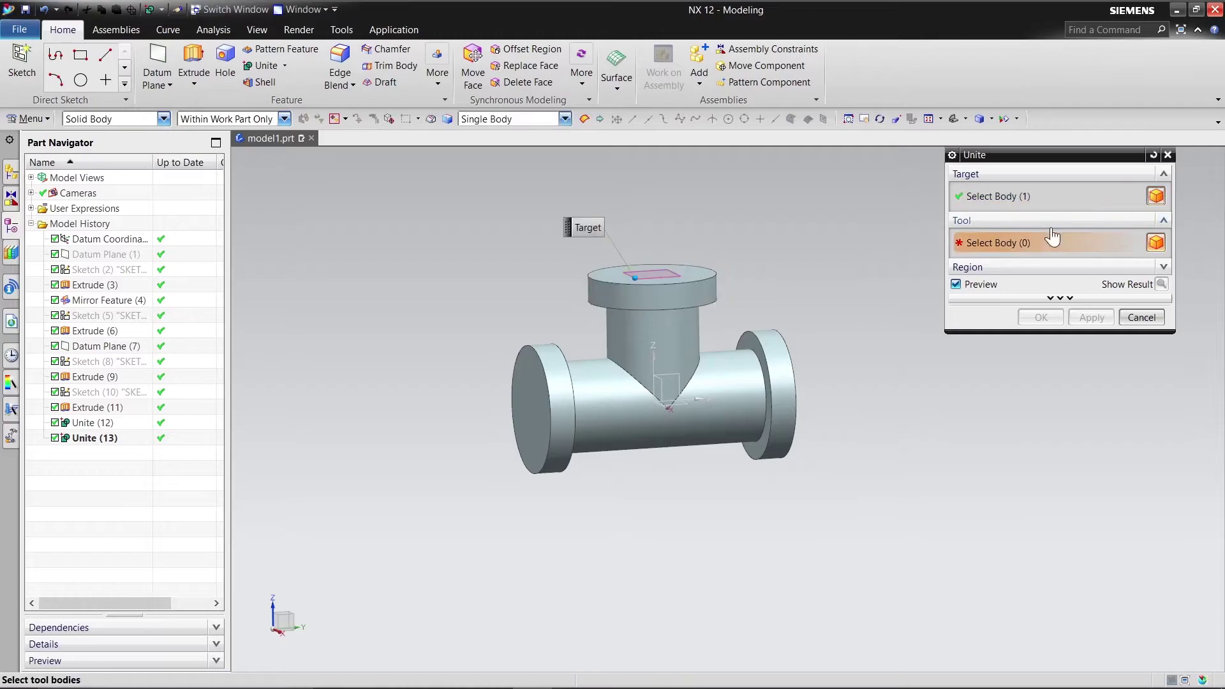
{"action": "left_click", "coordinate": [759, 401]}
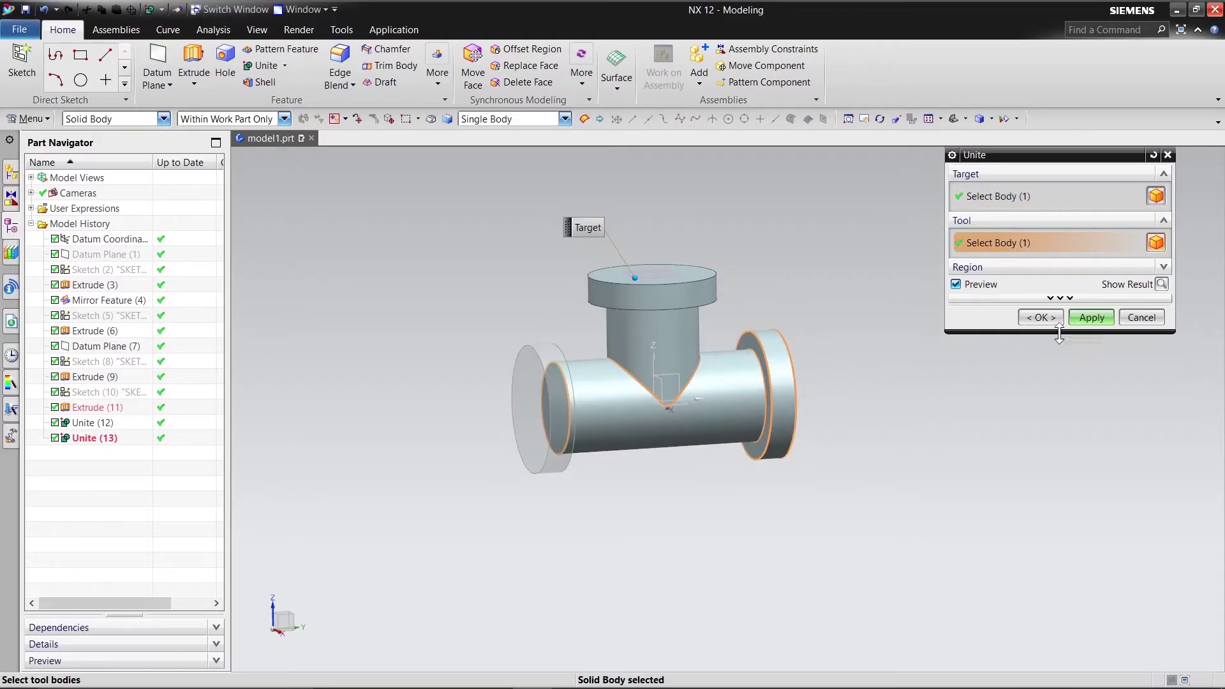
{"action": "left_click", "coordinate": [1098, 320]}
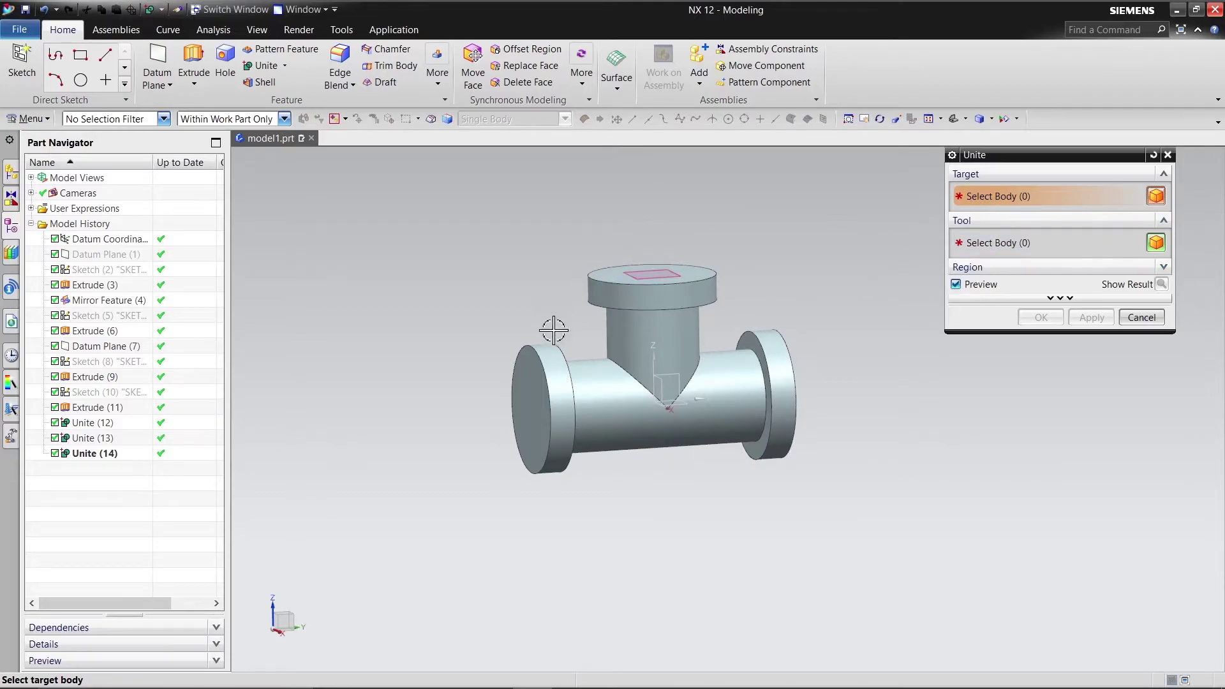
{"action": "left_click", "coordinate": [543, 347]}
{"action": "left_click", "coordinate": [695, 357]}
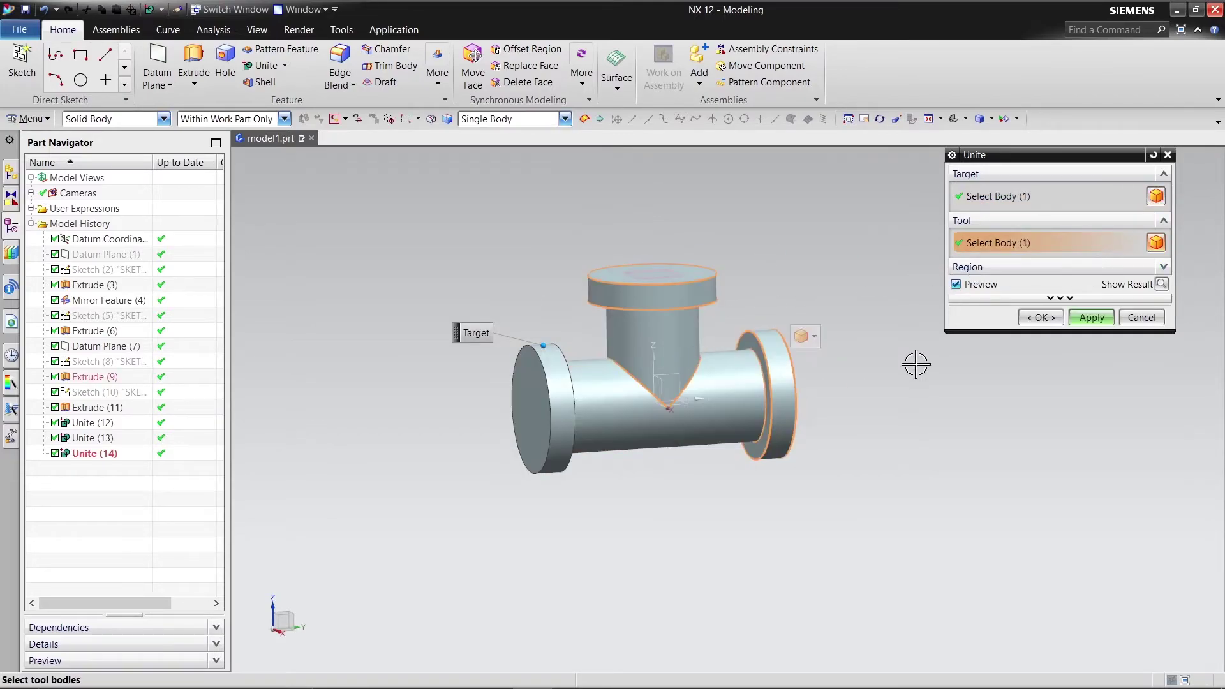
{"action": "left_click", "coordinate": [1090, 318]}
{"action": "left_click", "coordinate": [1123, 318]}
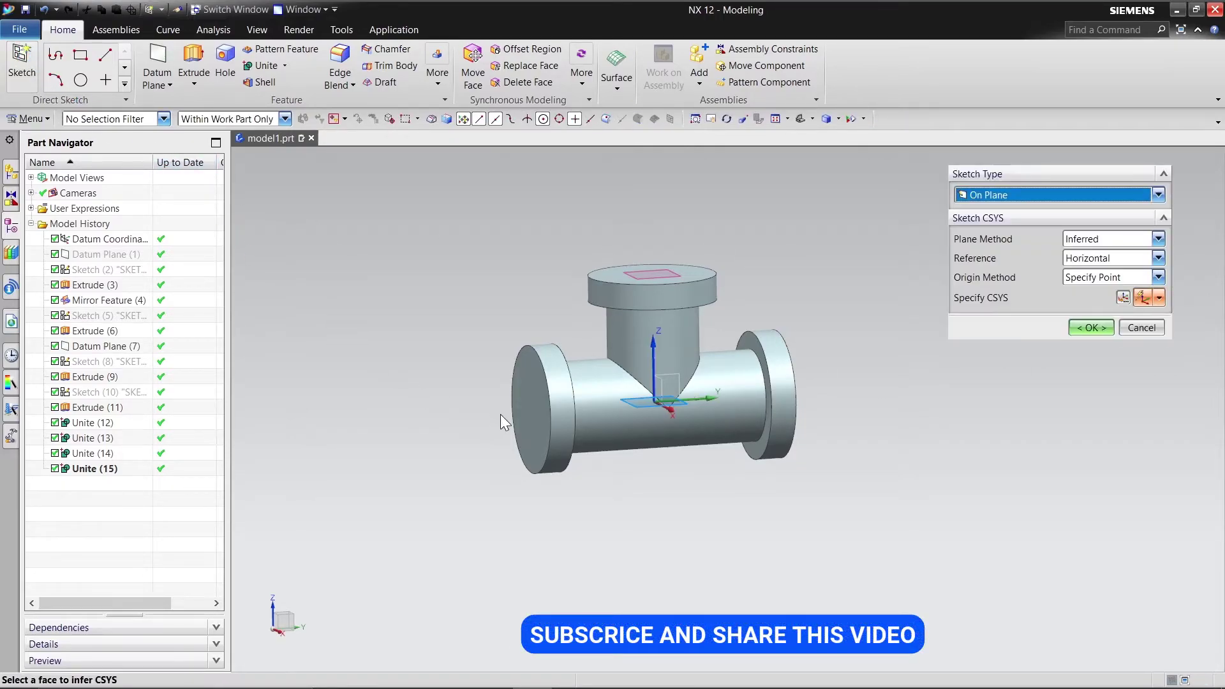
Start a sketch on the left flange end face and draw a circle at the origin.
{"action": "left_click", "coordinate": [520, 412]}
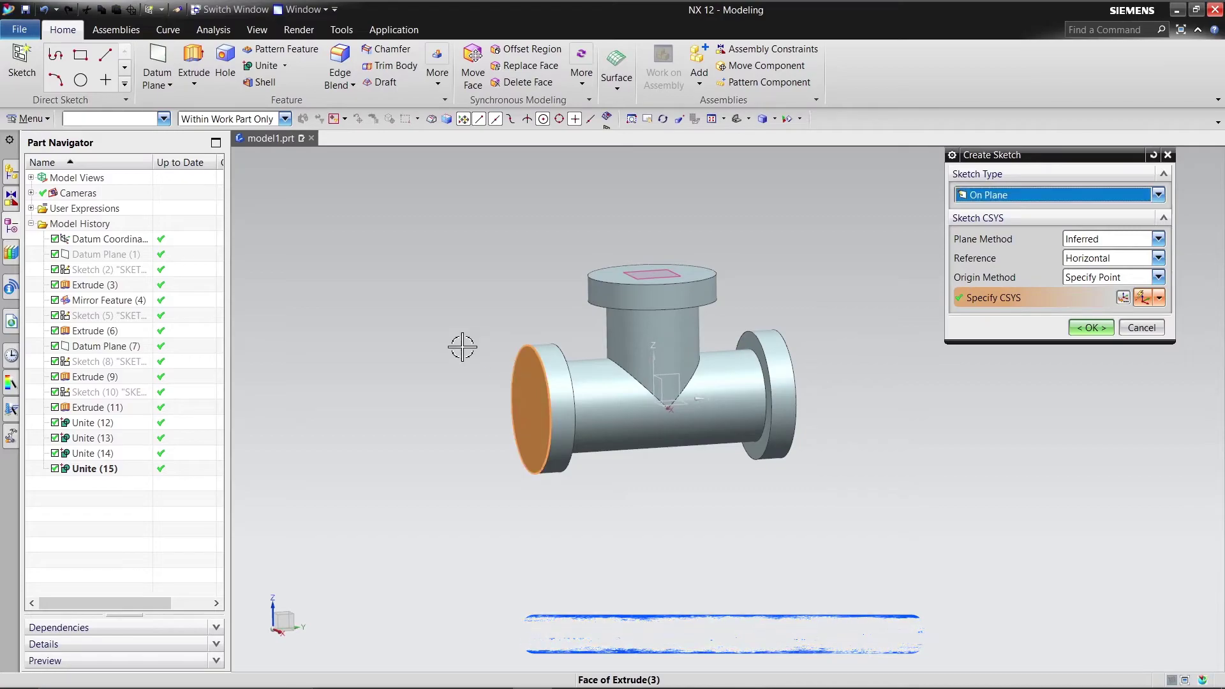
{"action": "left_click", "coordinate": [1092, 327]}
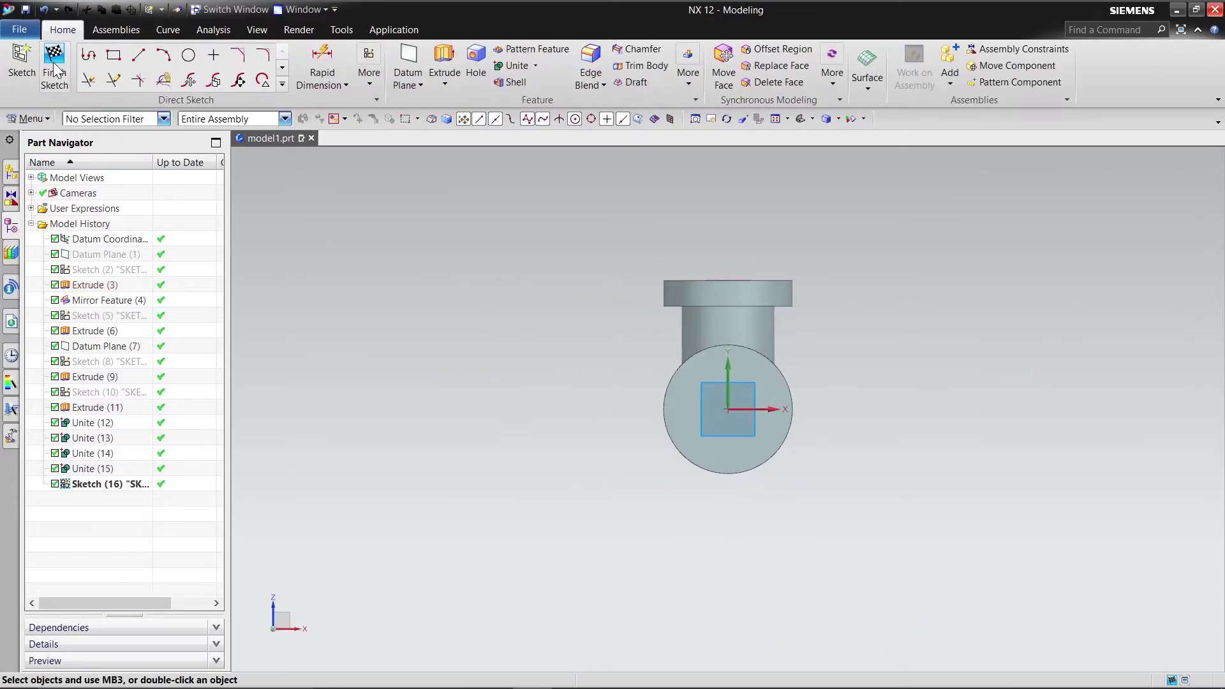
{"action": "left_click", "coordinate": [188, 55]}
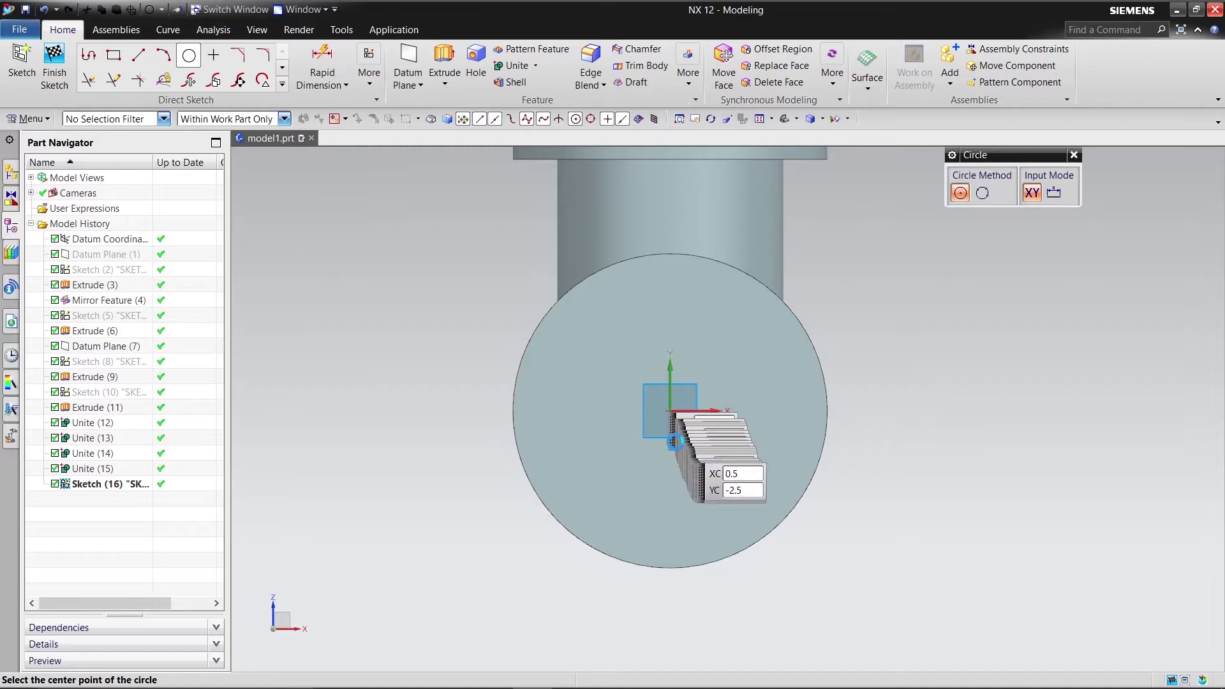
{"action": "left_click", "coordinate": [656, 409]}
{"action": "left_click", "coordinate": [405, 295]}
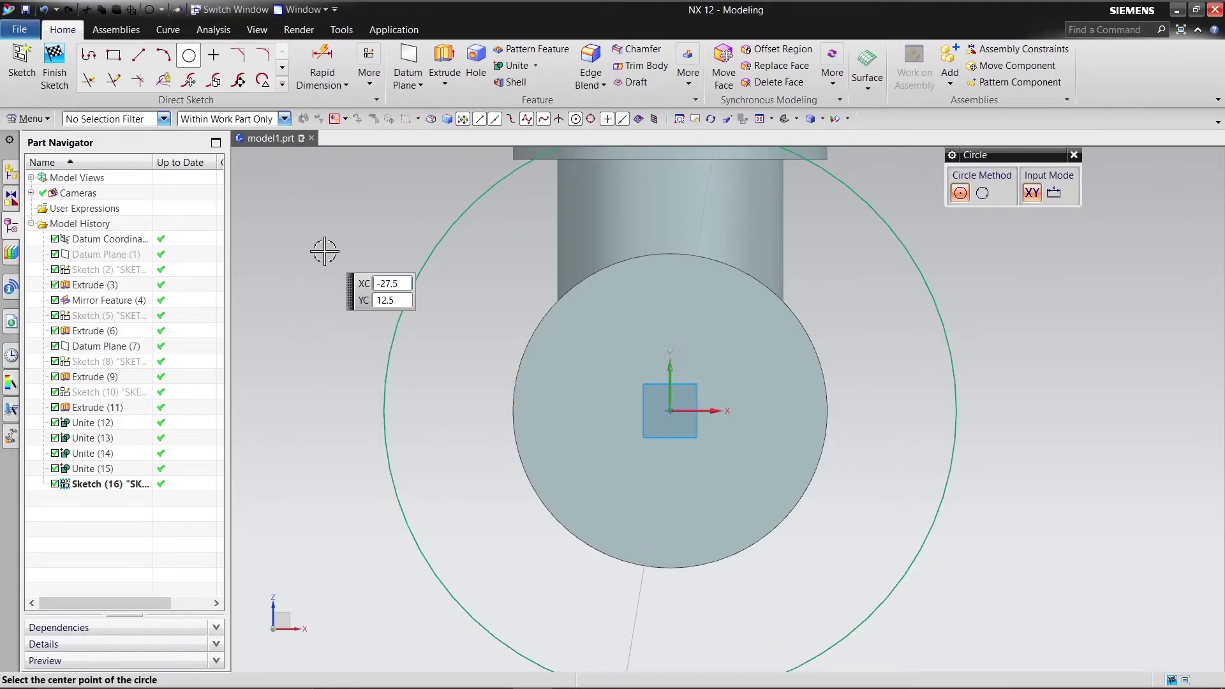
{"action": "right_click", "coordinate": [322, 246]}
{"action": "left_click", "coordinate": [338, 276]}
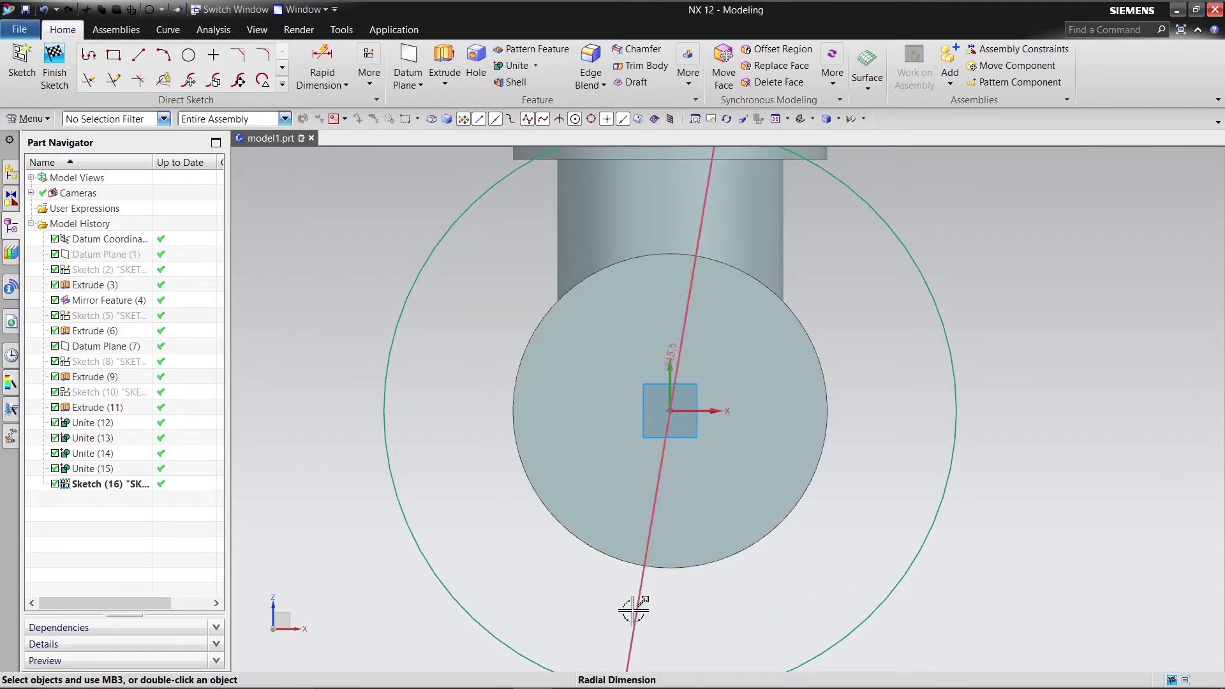
Set the circle's diameter to 15 mm and finish the sketch.
{"action": "left_click_drag", "start_coordinate": [635, 596], "coordinate": [281, 323]}
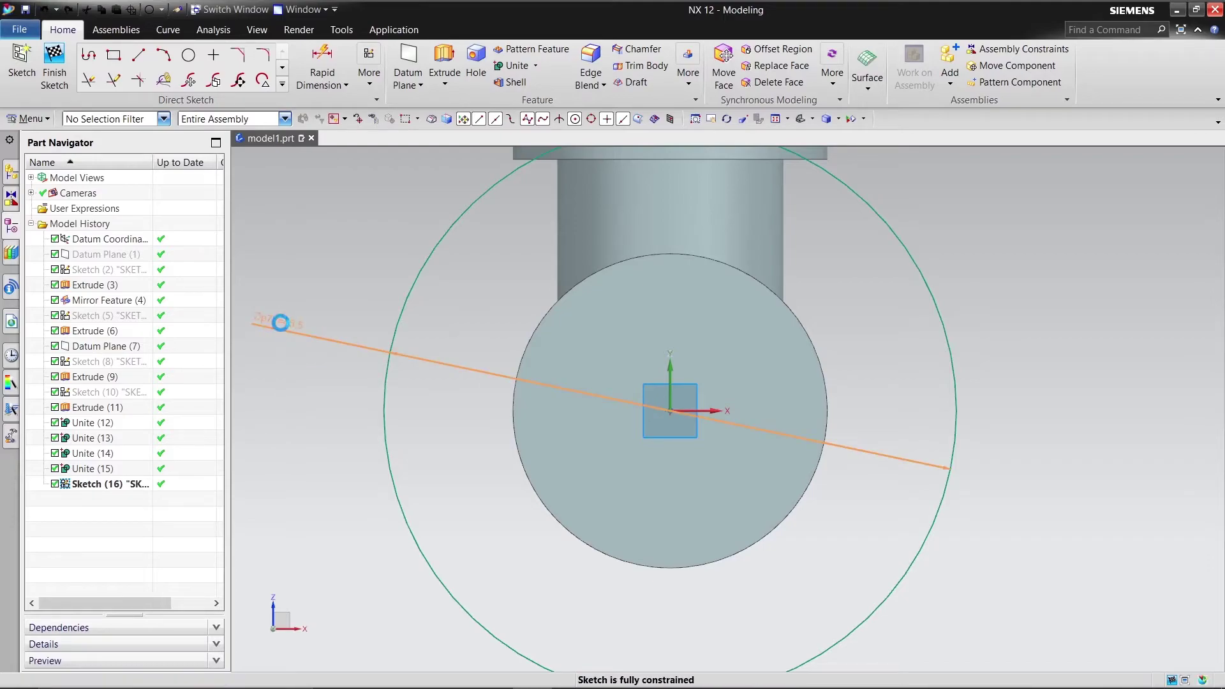
{"action": "double_click", "coordinate": [281, 323]}
{"action": "type", "text": "15"}
{"action": "key", "text": "Return"}
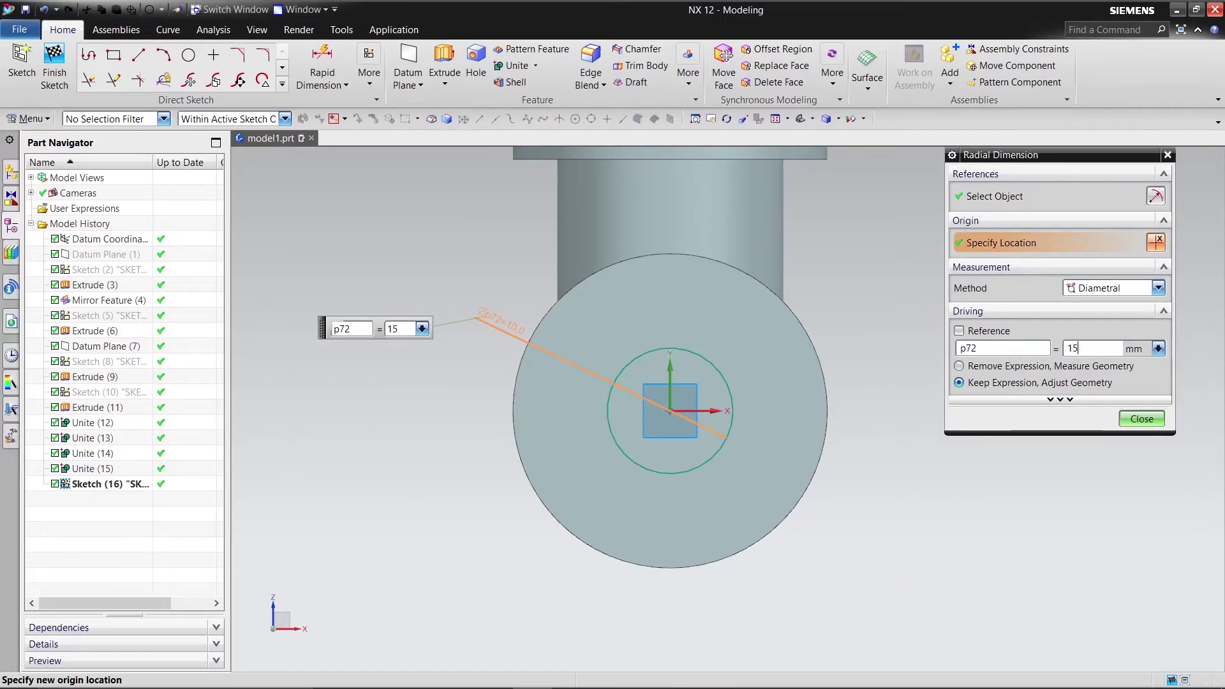
{"action": "key", "text": "Return"}
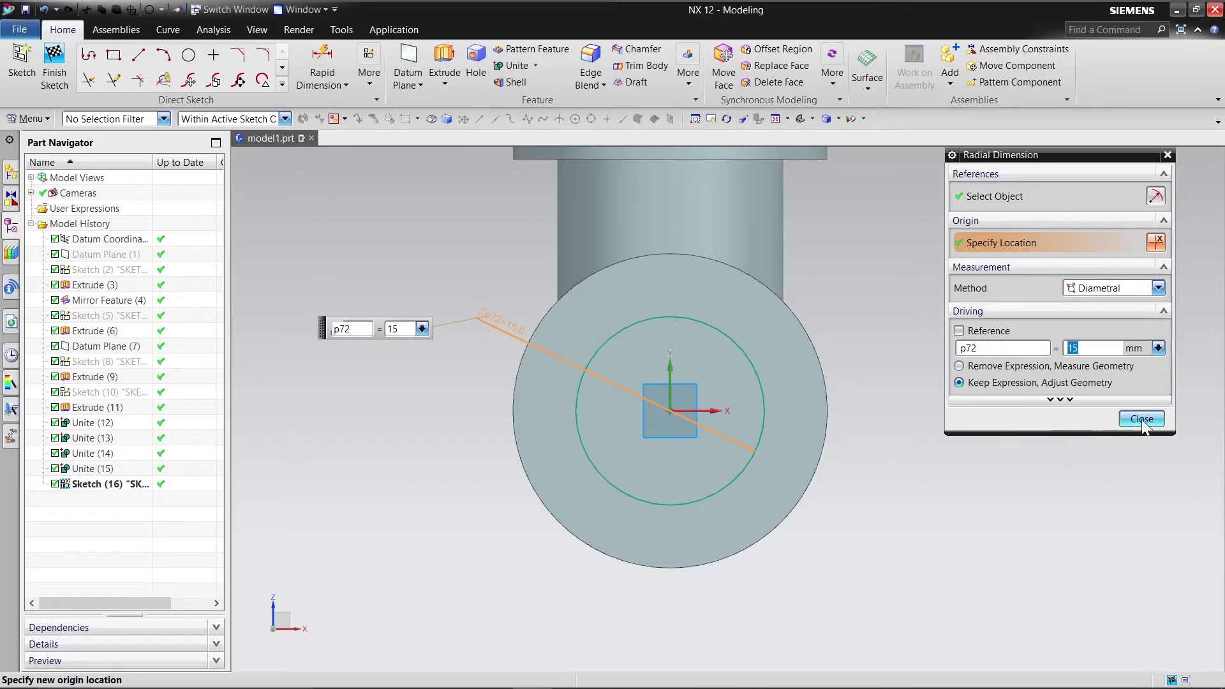
{"action": "left_click", "coordinate": [1141, 419]}
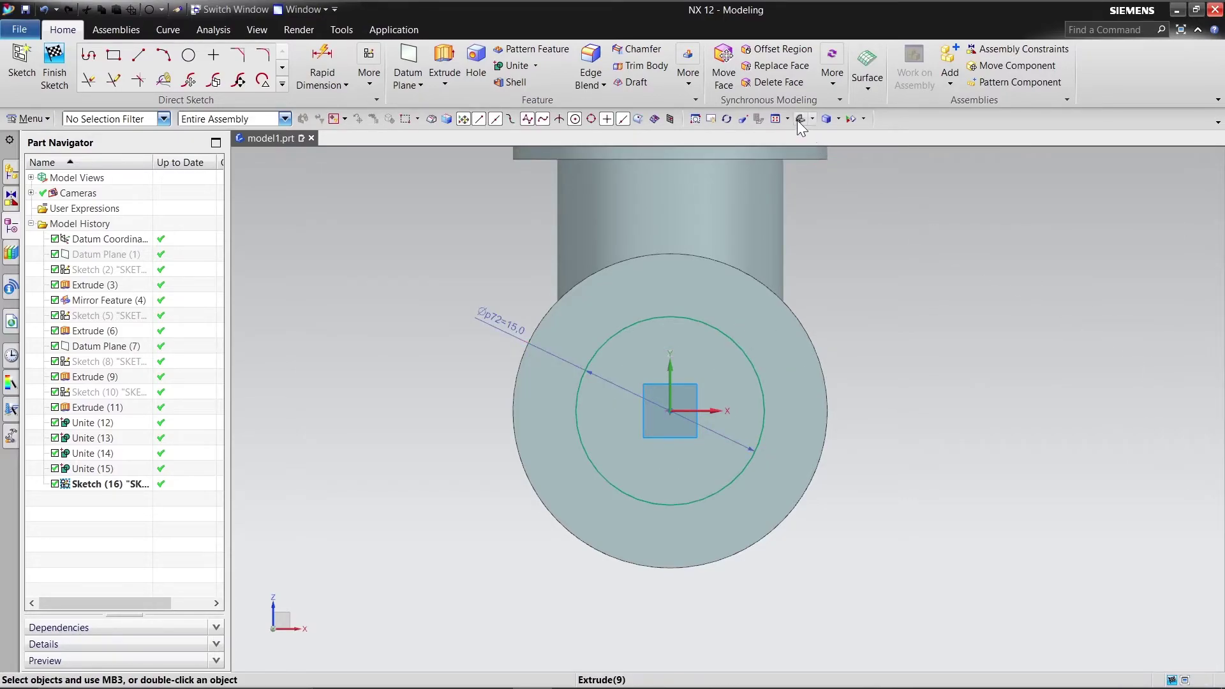
{"action": "middle_click_drag", "start_coordinate": [798, 128], "coordinate": [272, 171]}
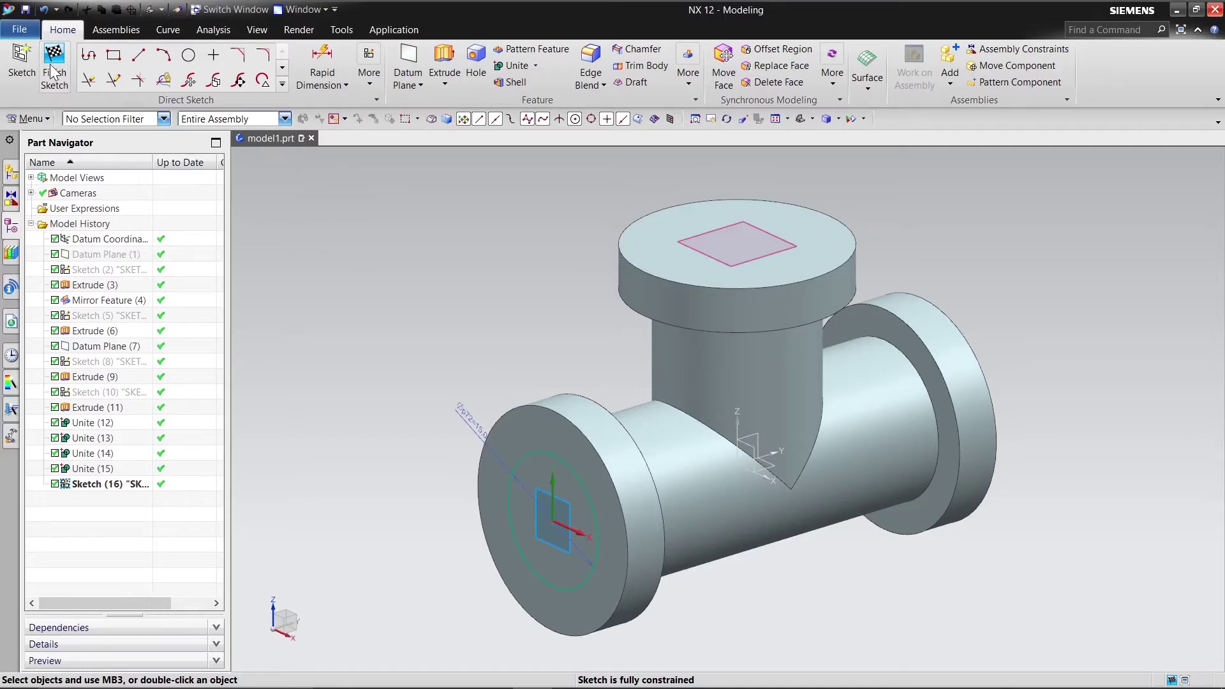
{"action": "left_click", "coordinate": [54, 72]}
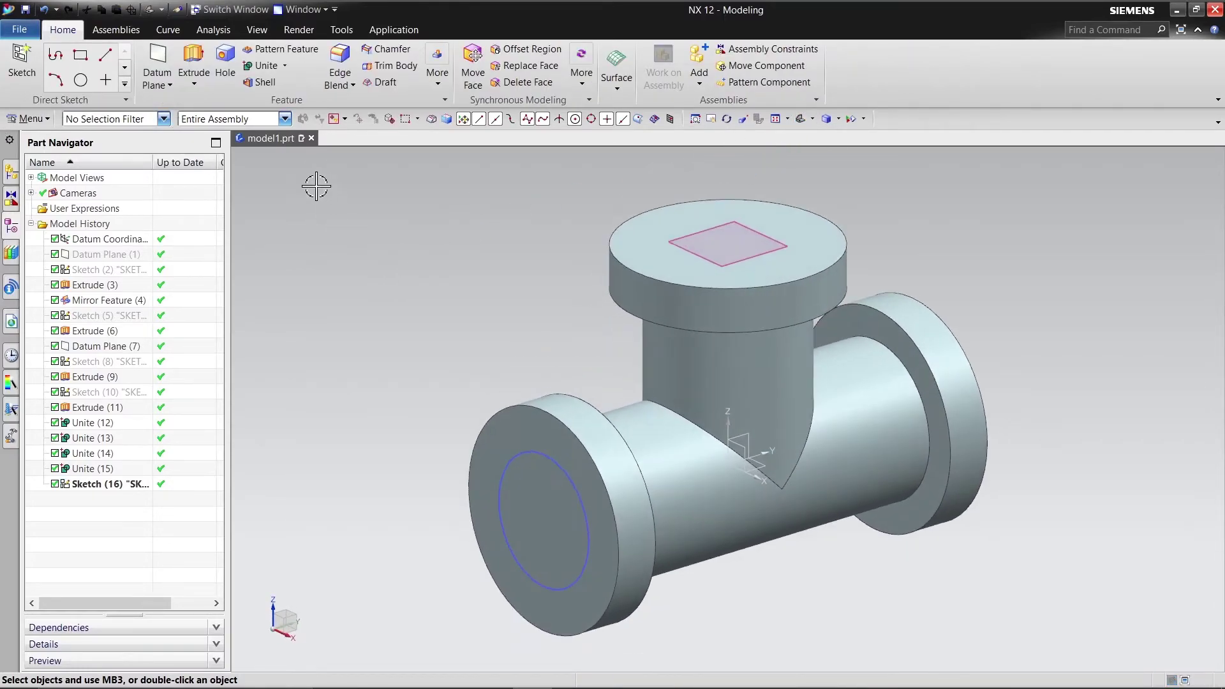
Extrude the Sketch (16) Ø15 circle Until Next, reversed as a subtract cut through the pipe.
{"action": "left_click", "coordinate": [194, 62]}
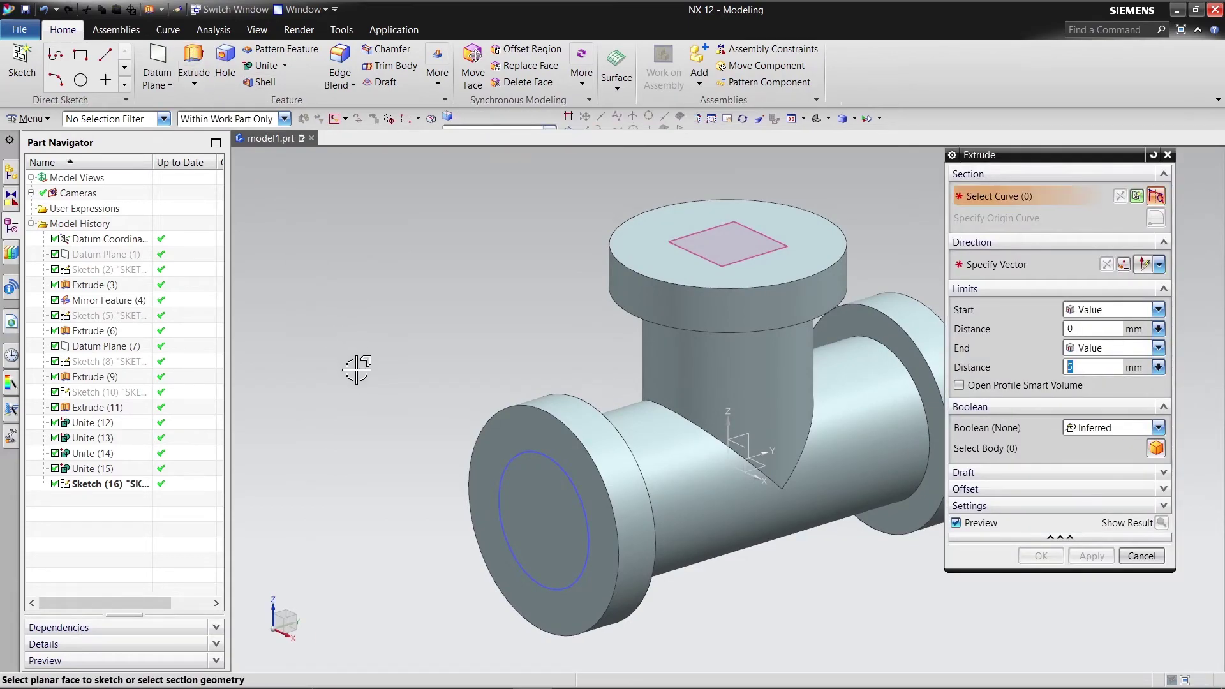
{"action": "scroll", "coordinate": [434, 349], "scroll_direction": "up", "scroll_amount": 2}
{"action": "scroll", "coordinate": [435, 349], "scroll_direction": "down", "scroll_amount": 2}
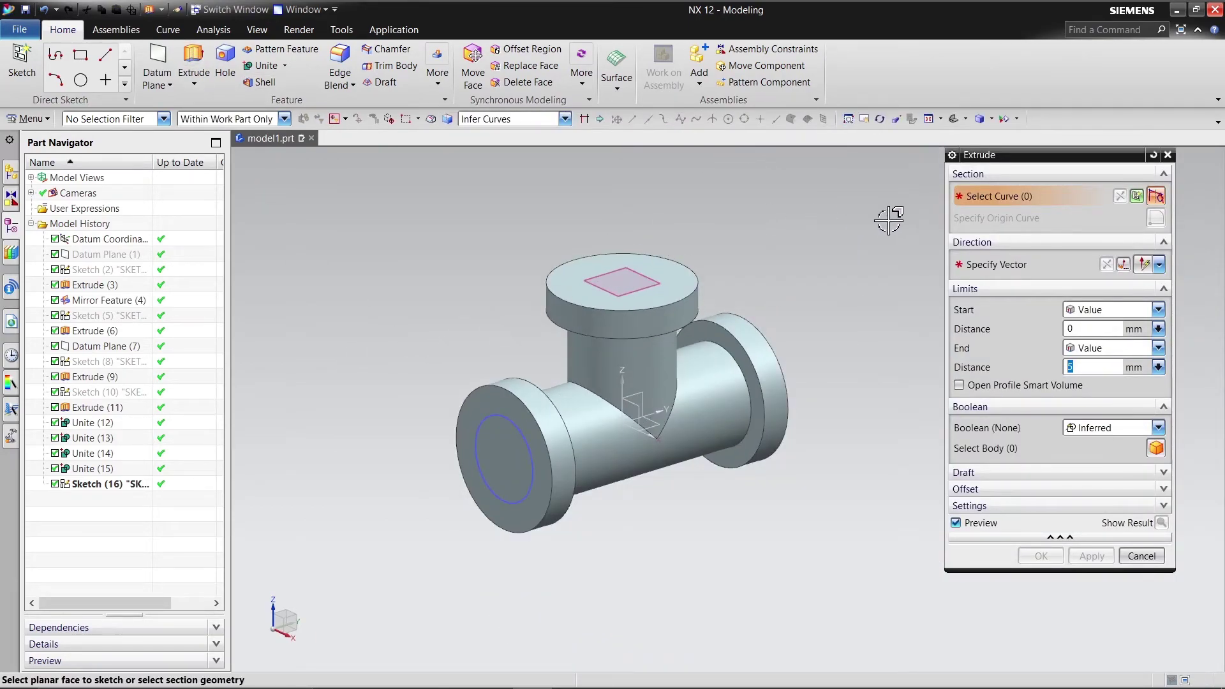
{"action": "left_click", "coordinate": [123, 489]}
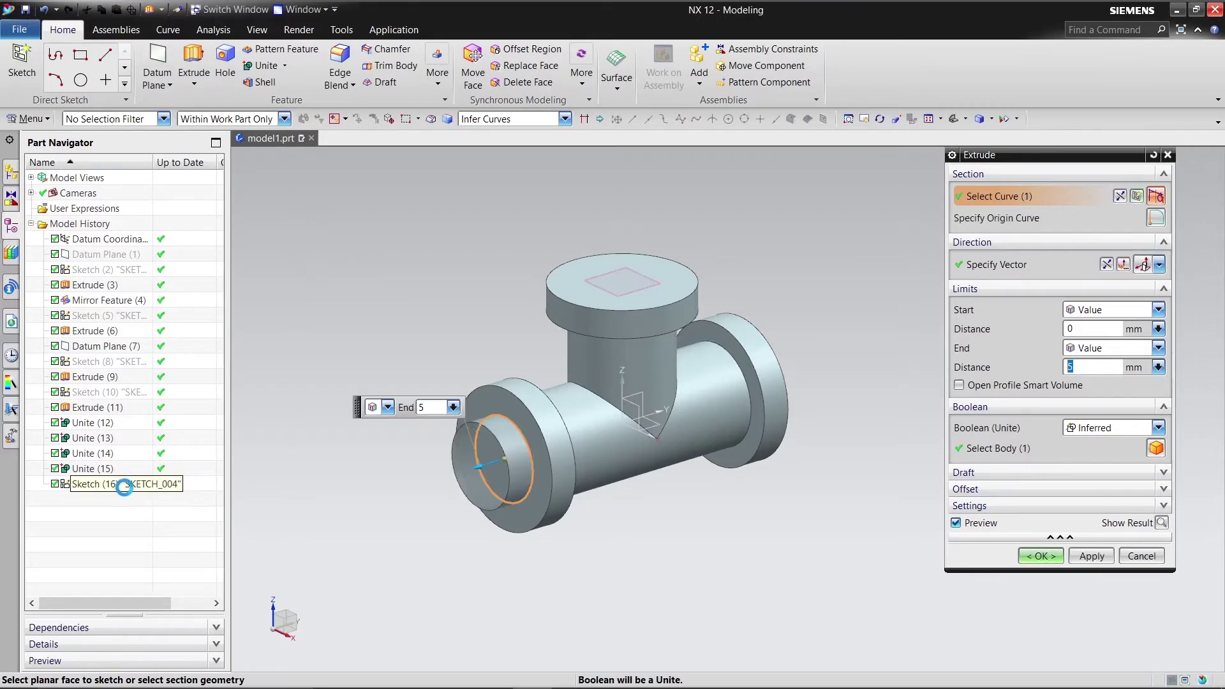
{"action": "left_click", "coordinate": [1156, 349]}
{"action": "left_click", "coordinate": [1129, 392]}
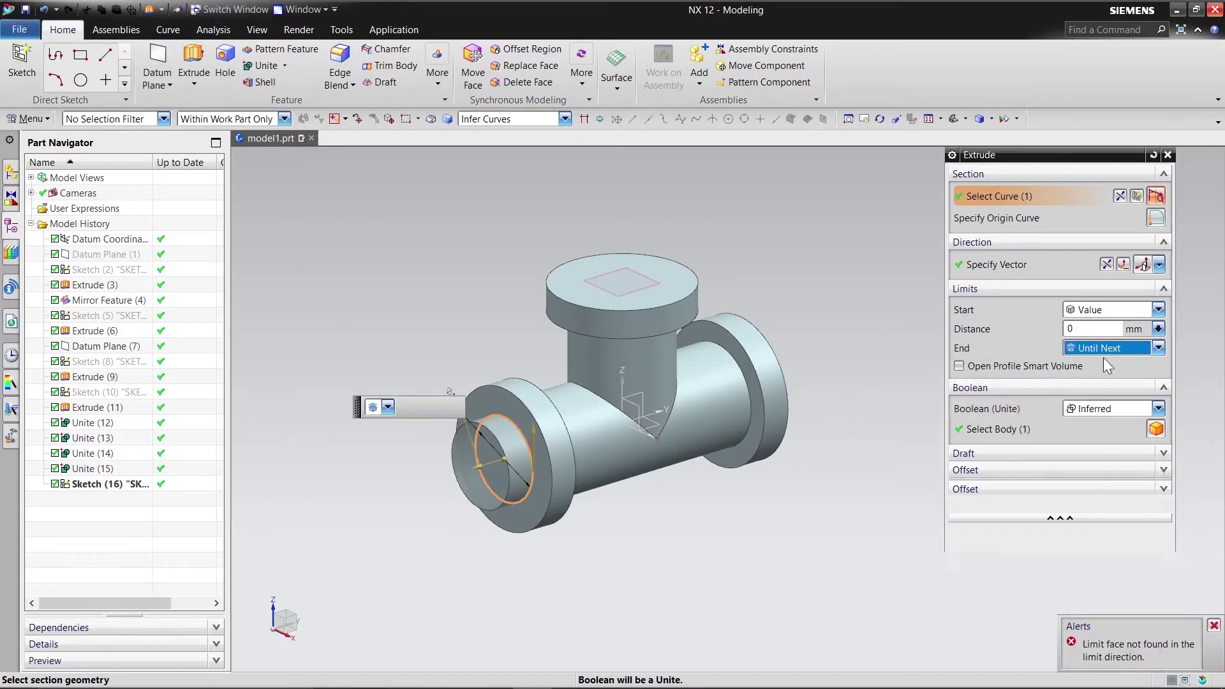
{"action": "left_click", "coordinate": [1105, 264]}
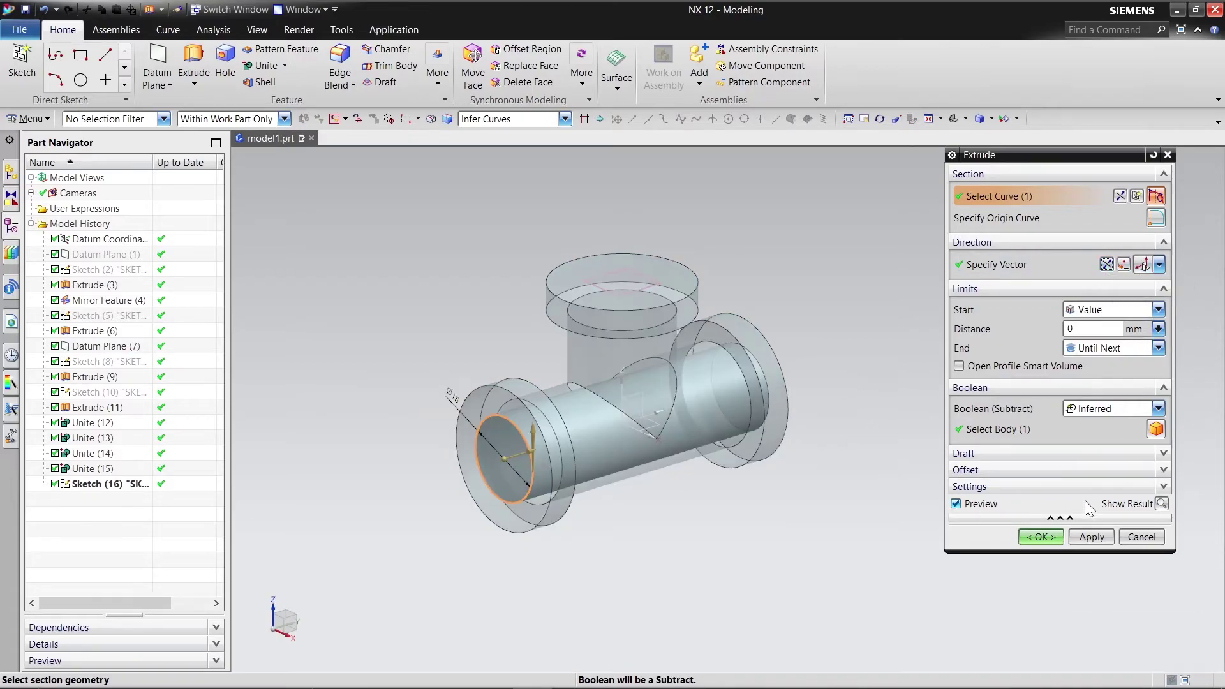
{"action": "left_click", "coordinate": [1162, 503]}
{"action": "mouse_move", "coordinate": [800, 502]}
{"action": "middle_mouse_down"}
{"action": "mouse_move", "coordinate": [841, 455]}
{"action": "mouse_move", "coordinate": [852, 484]}
{"action": "mouse_move", "coordinate": [790, 495]}
{"action": "mouse_move", "coordinate": [810, 499]}
{"action": "middle_mouse_up"}
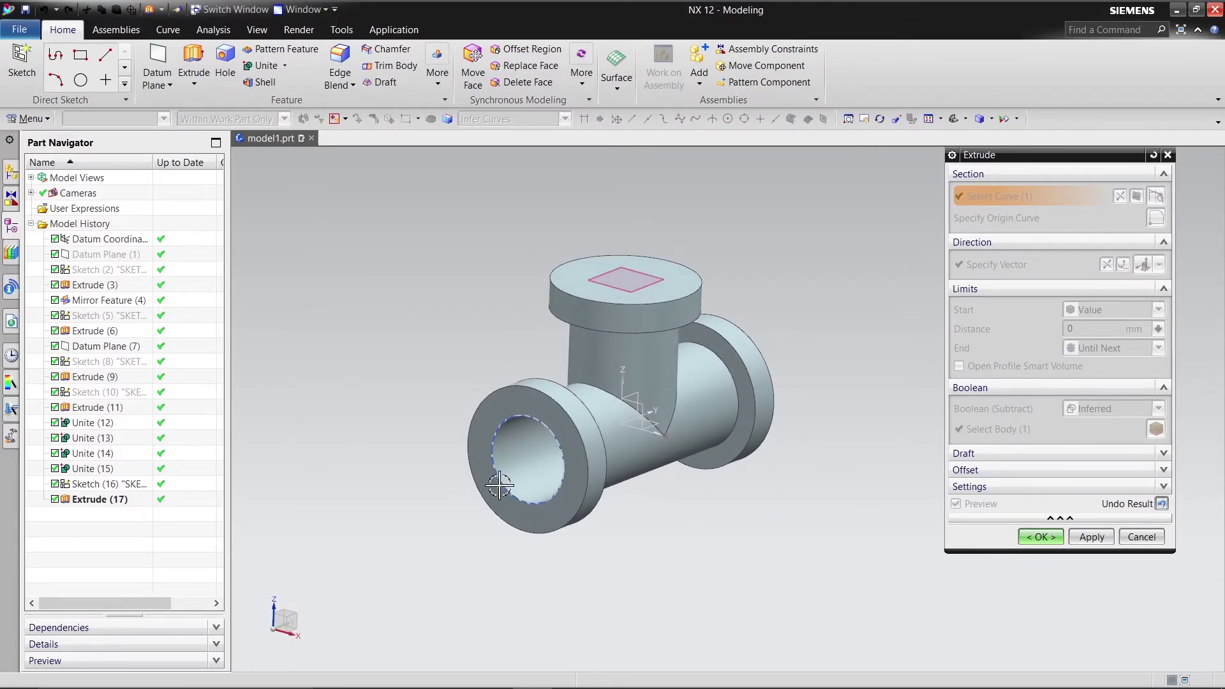
{"action": "mouse_move", "coordinate": [878, 345]}
{"action": "middle_mouse_down"}
{"action": "mouse_move", "coordinate": [806, 331]}
{"action": "mouse_move", "coordinate": [823, 351]}
{"action": "mouse_move", "coordinate": [877, 331]}
{"action": "mouse_move", "coordinate": [879, 344]}
{"action": "middle_mouse_up"}
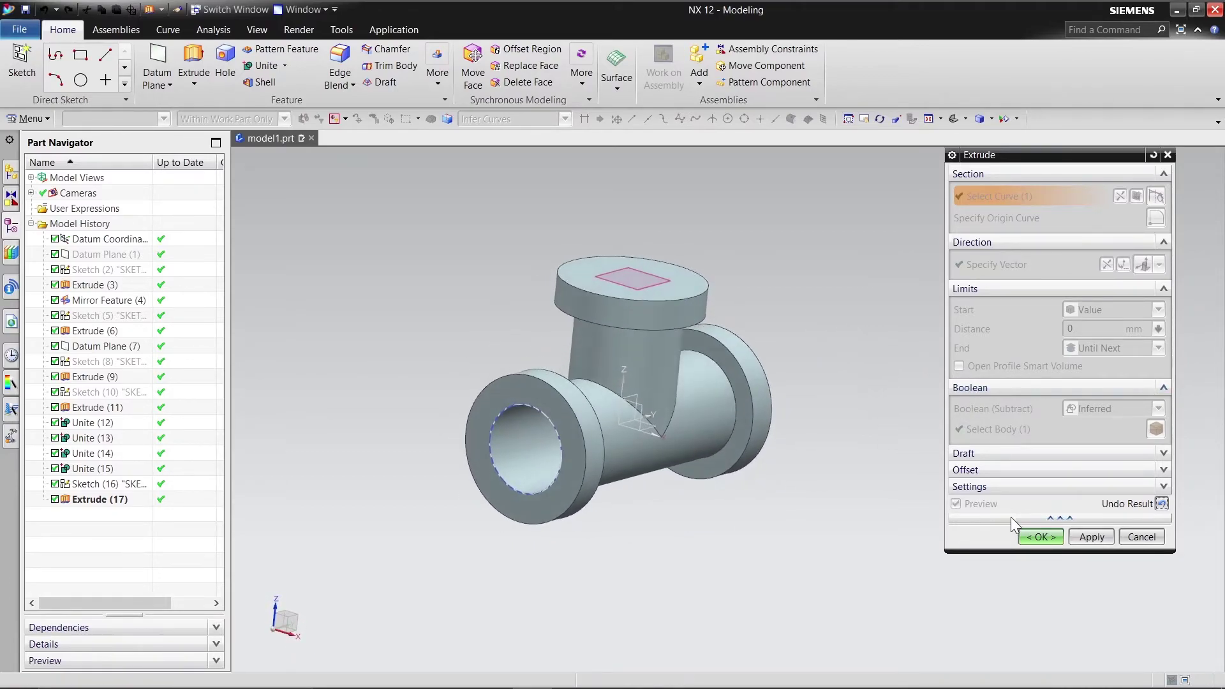
{"action": "left_click", "coordinate": [1054, 540]}
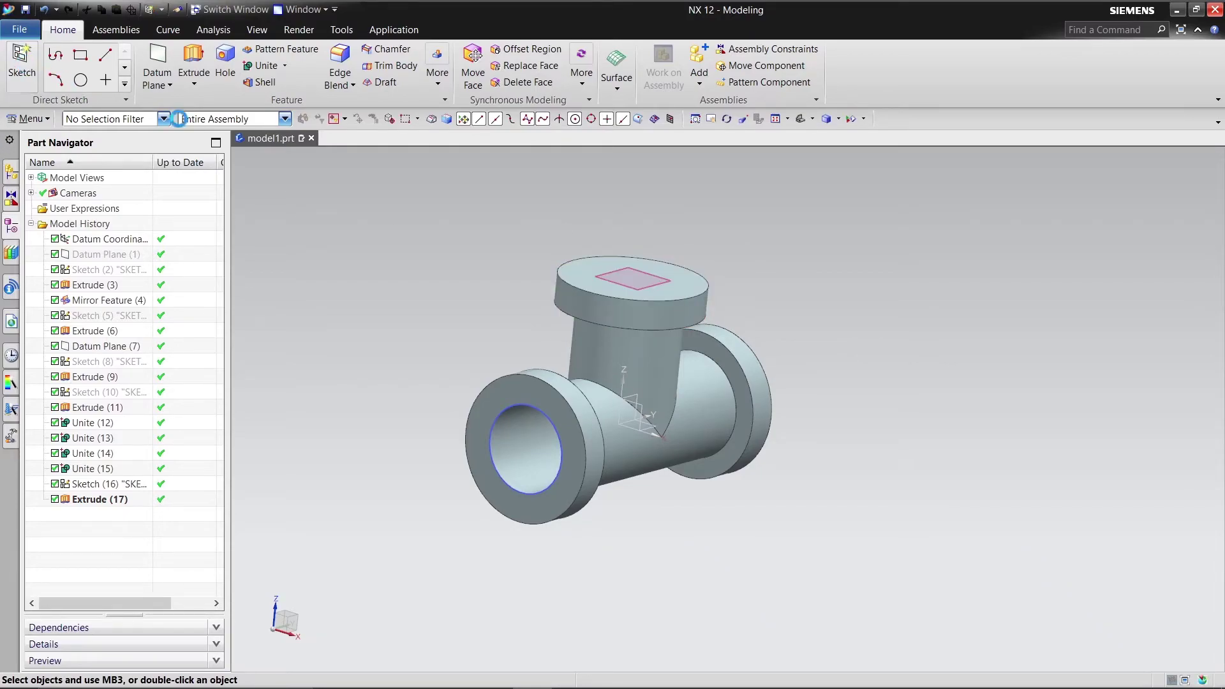
Start a sketch on the top flange face and draw a circle at the origin.
{"action": "left_click", "coordinate": [582, 262]}
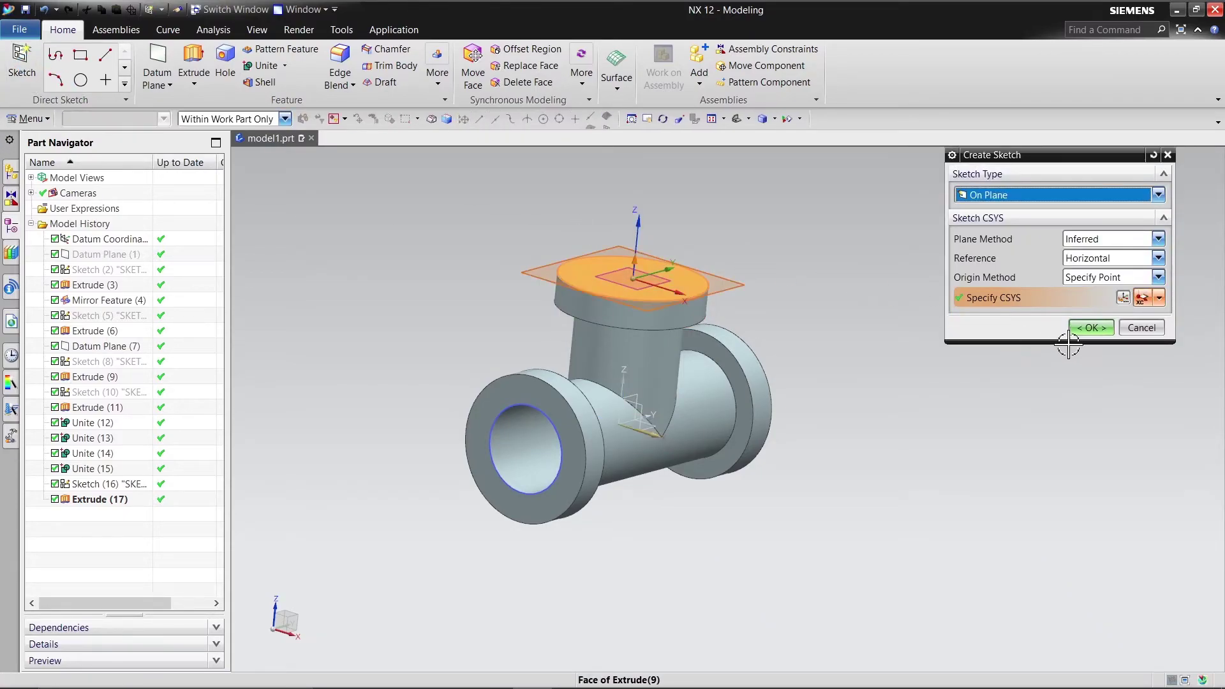
{"action": "left_click", "coordinate": [1085, 328]}
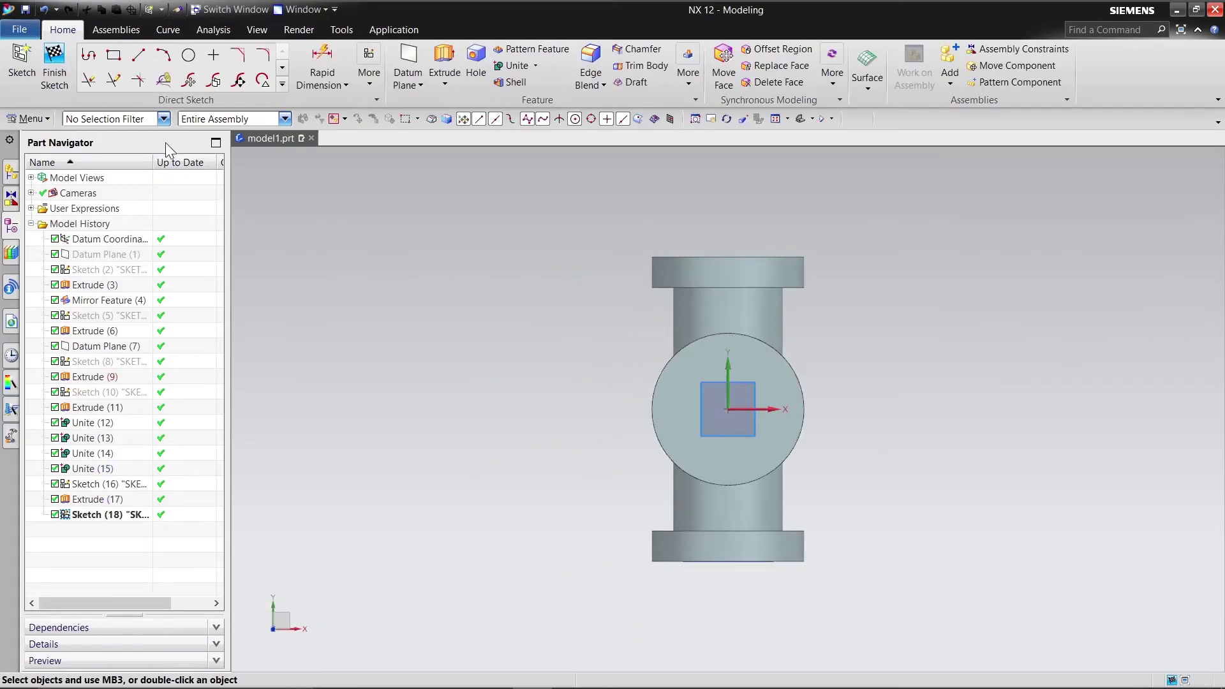
{"action": "left_click", "coordinate": [189, 56]}
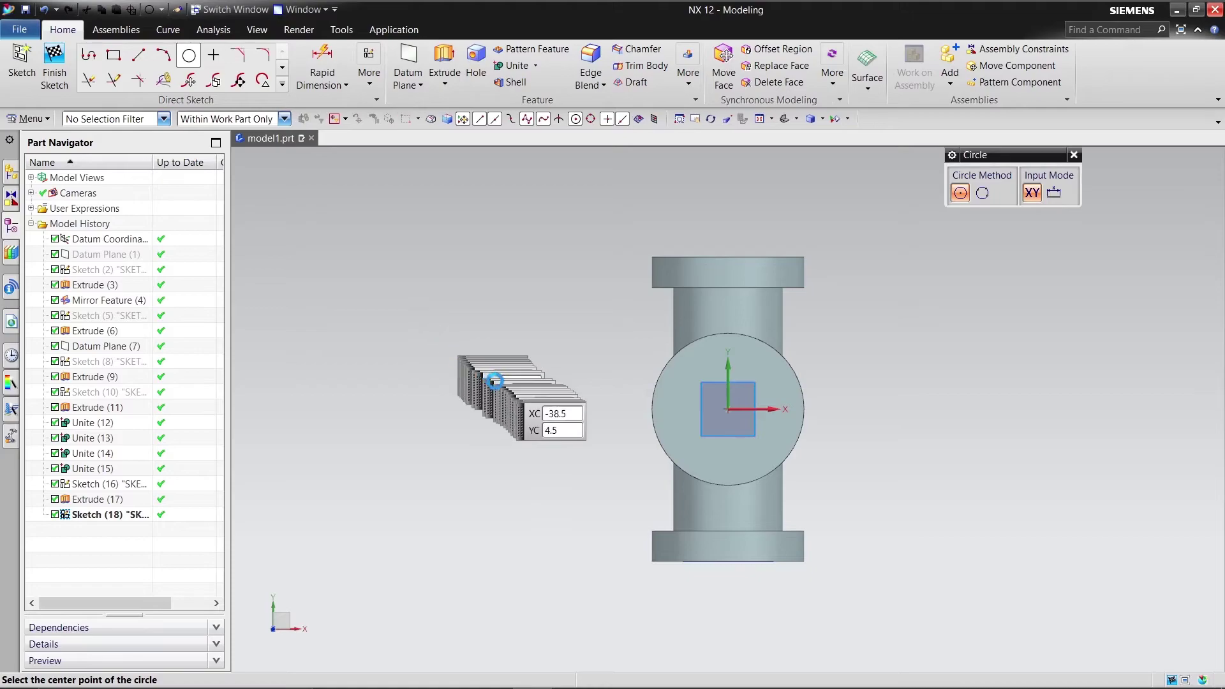
{"action": "left_click", "coordinate": [728, 409]}
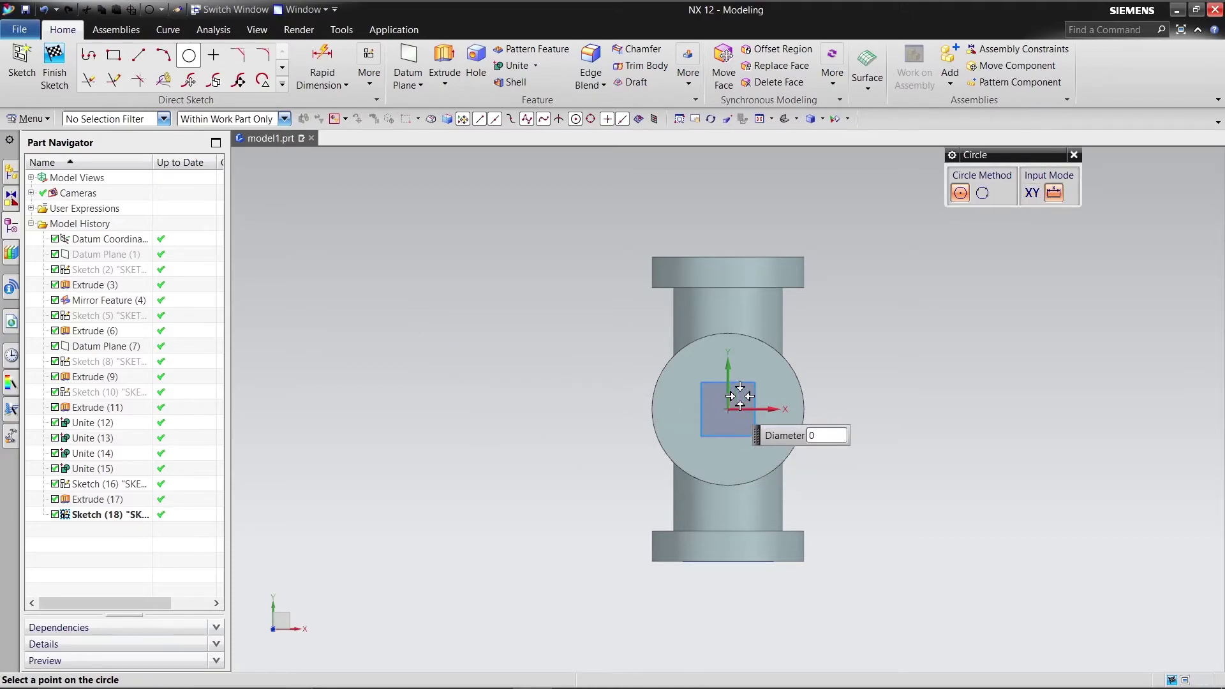
{"action": "left_click", "coordinate": [747, 368]}
{"action": "right_click", "coordinate": [747, 371]}
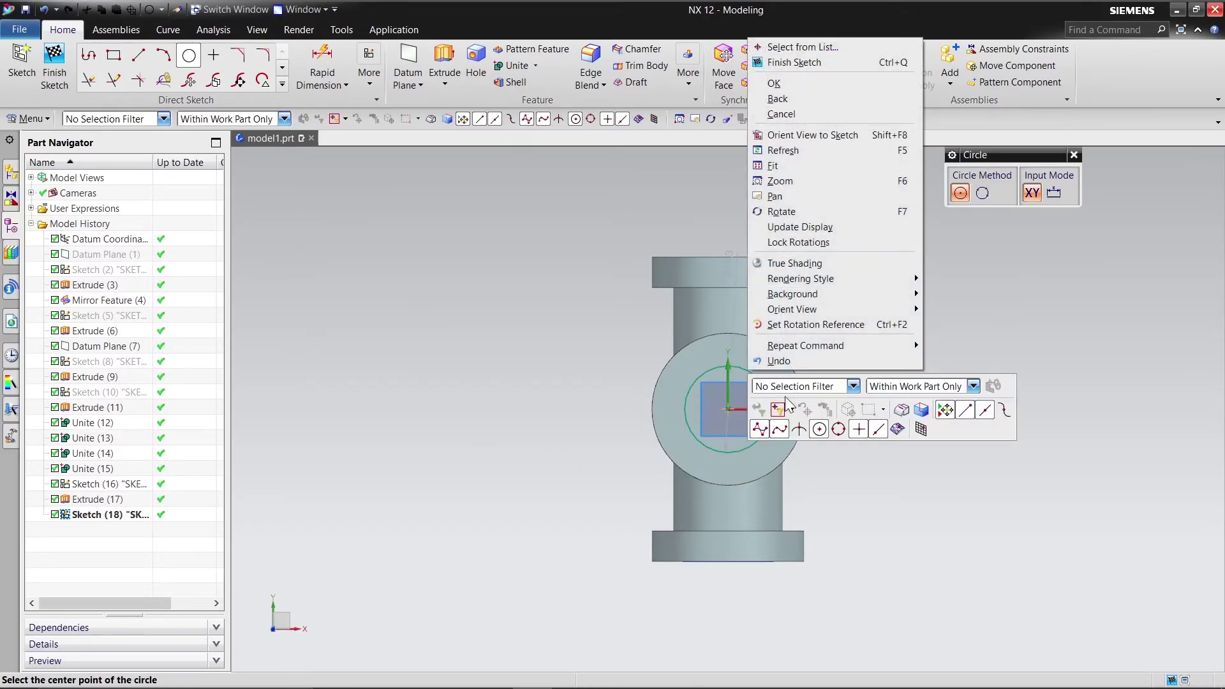
{"action": "left_click", "coordinate": [778, 89]}
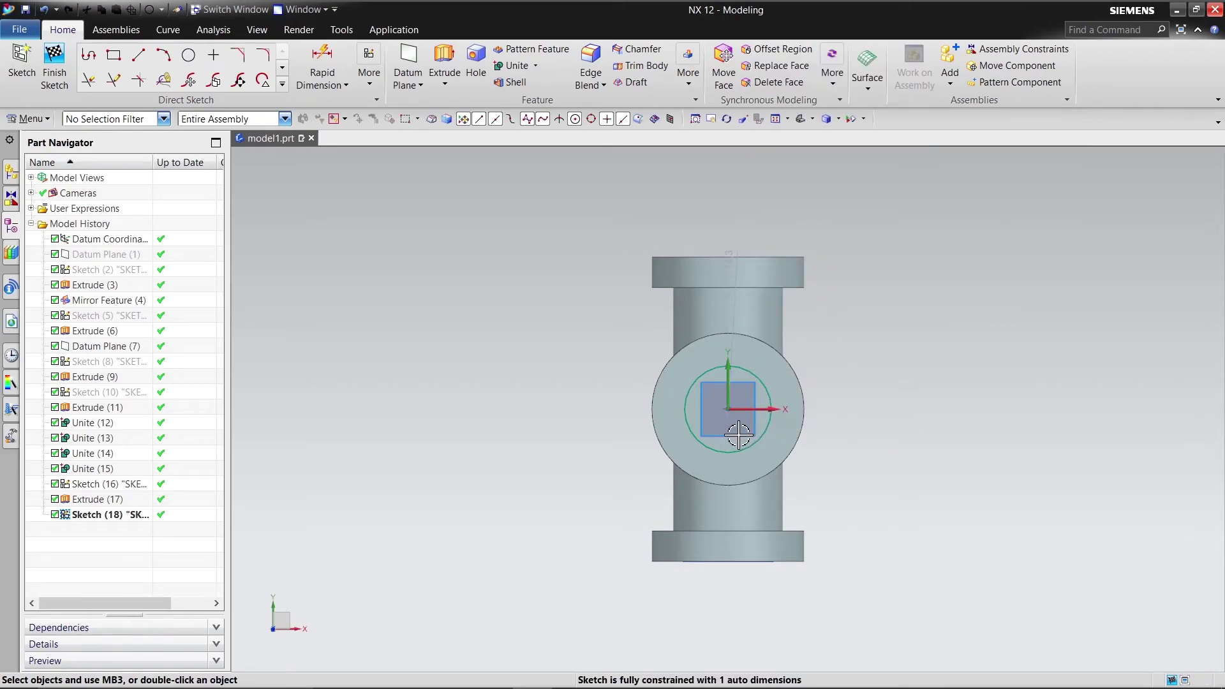
Dimension the circle to 15 mm diameter and orbit to view the tee in 3D.
{"action": "left_click_drag", "start_coordinate": [727, 434], "coordinate": [501, 353]}
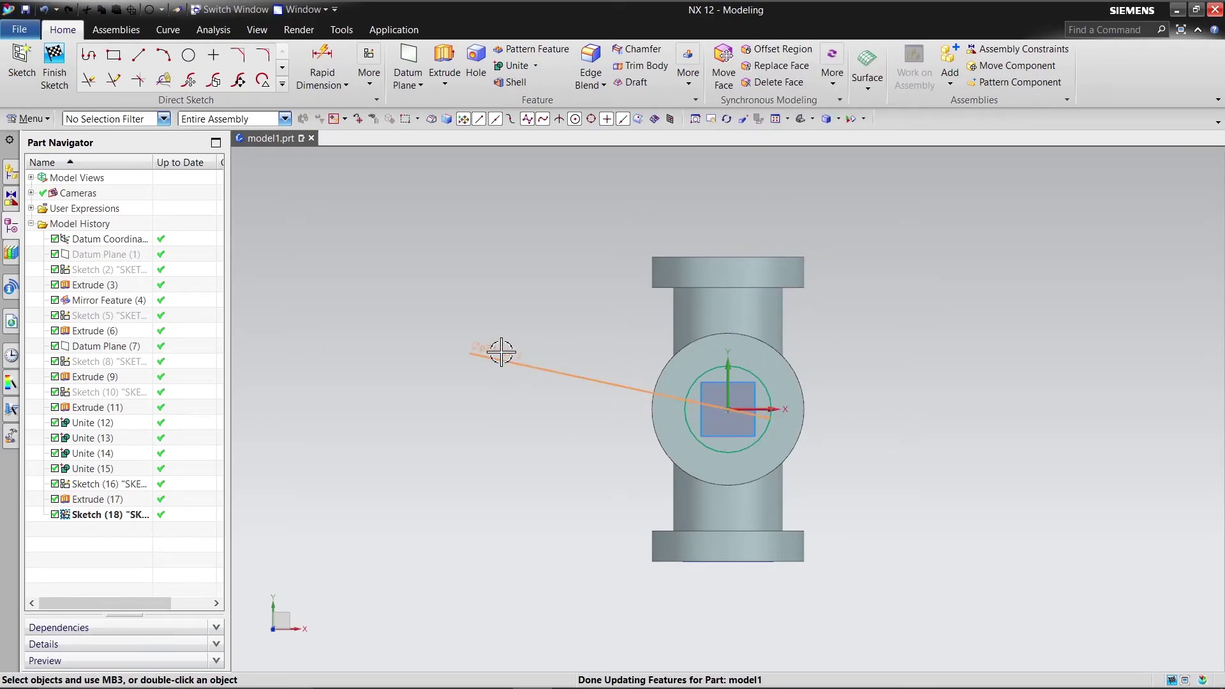
{"action": "type", "text": "15"}
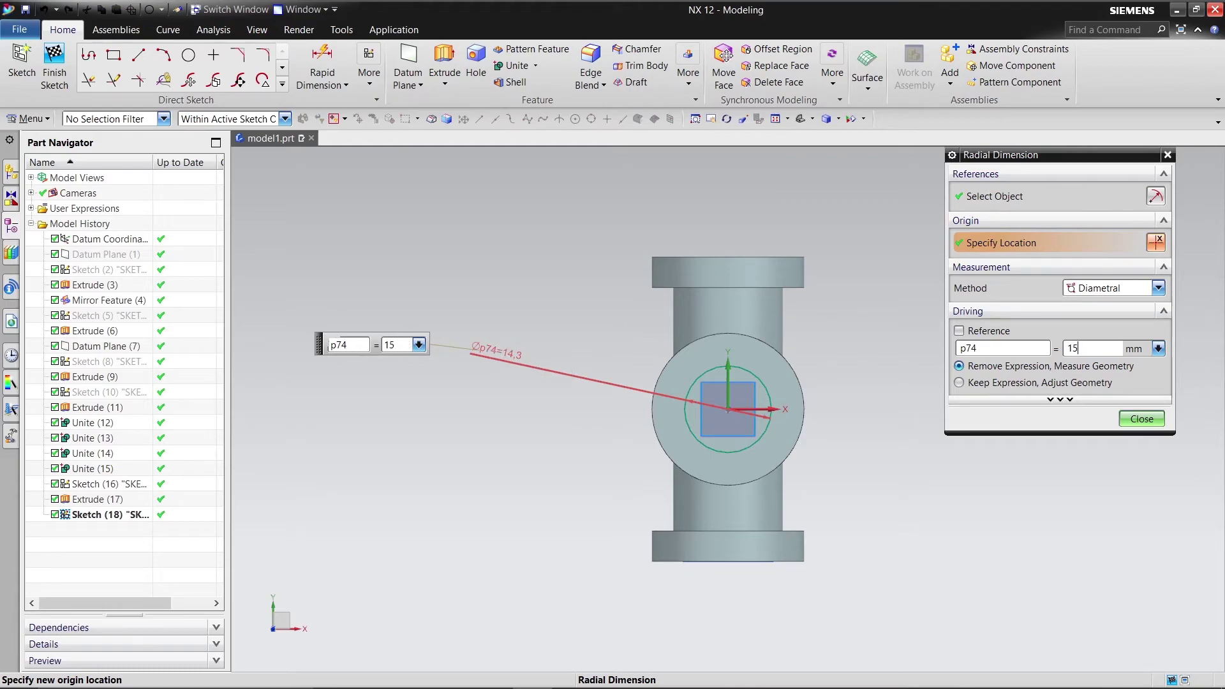
{"action": "key", "text": "Return"}
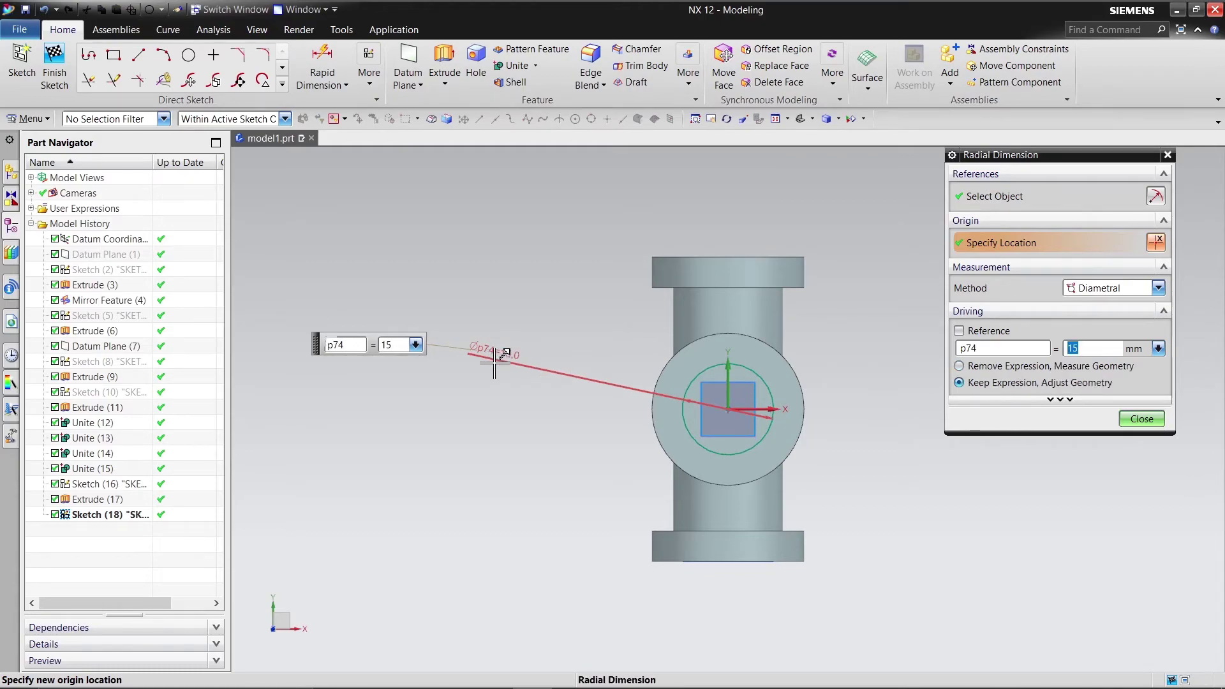
{"action": "left_click", "coordinate": [493, 355]}
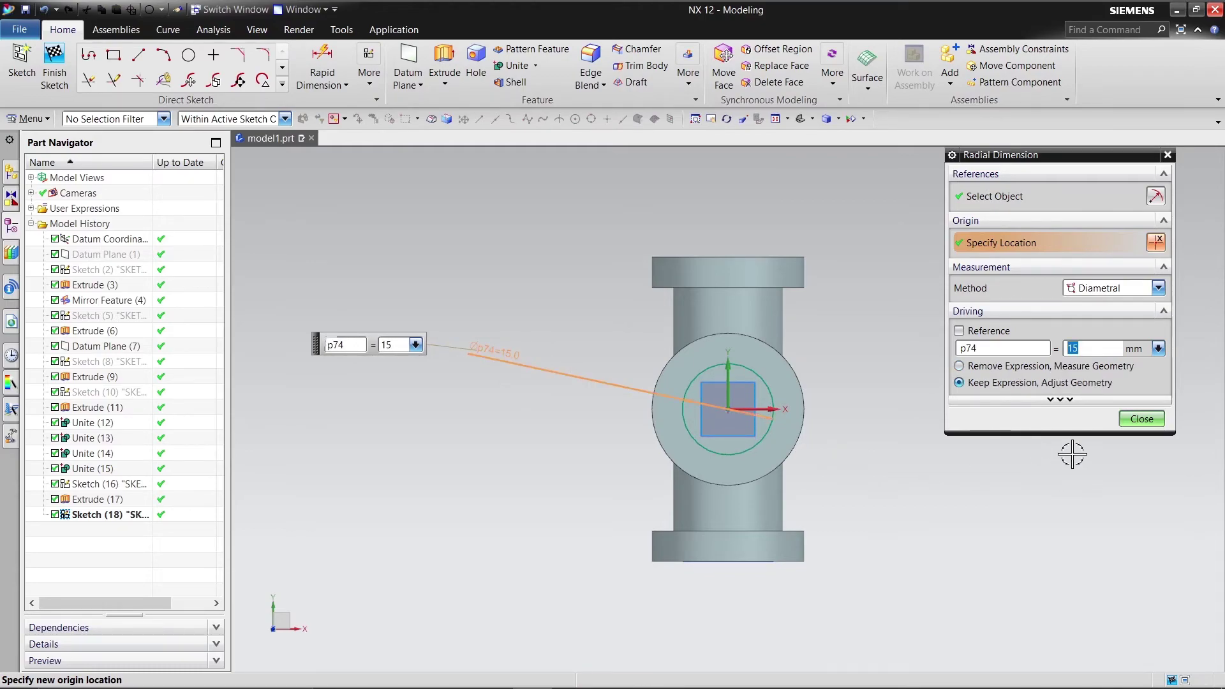
{"action": "left_click", "coordinate": [1141, 419]}
{"action": "mouse_move", "coordinate": [979, 416]}
{"action": "middle_mouse_down"}
{"action": "mouse_move", "coordinate": [956, 328]}
{"action": "mouse_move", "coordinate": [495, 289]}
{"action": "middle_mouse_up"}
Finish the sketch and extrude the Ø15 circle 25 mm as a subtract cut down the branch.
{"action": "left_click", "coordinate": [54, 64]}
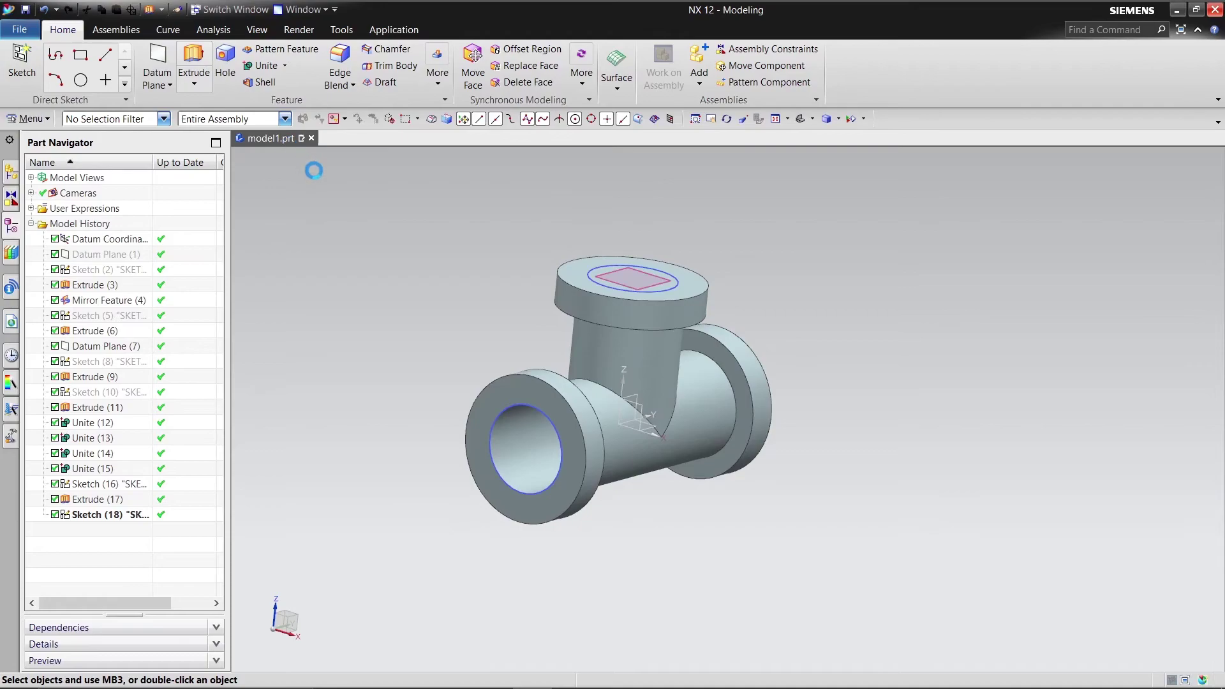
{"action": "left_click", "coordinate": [99, 515]}
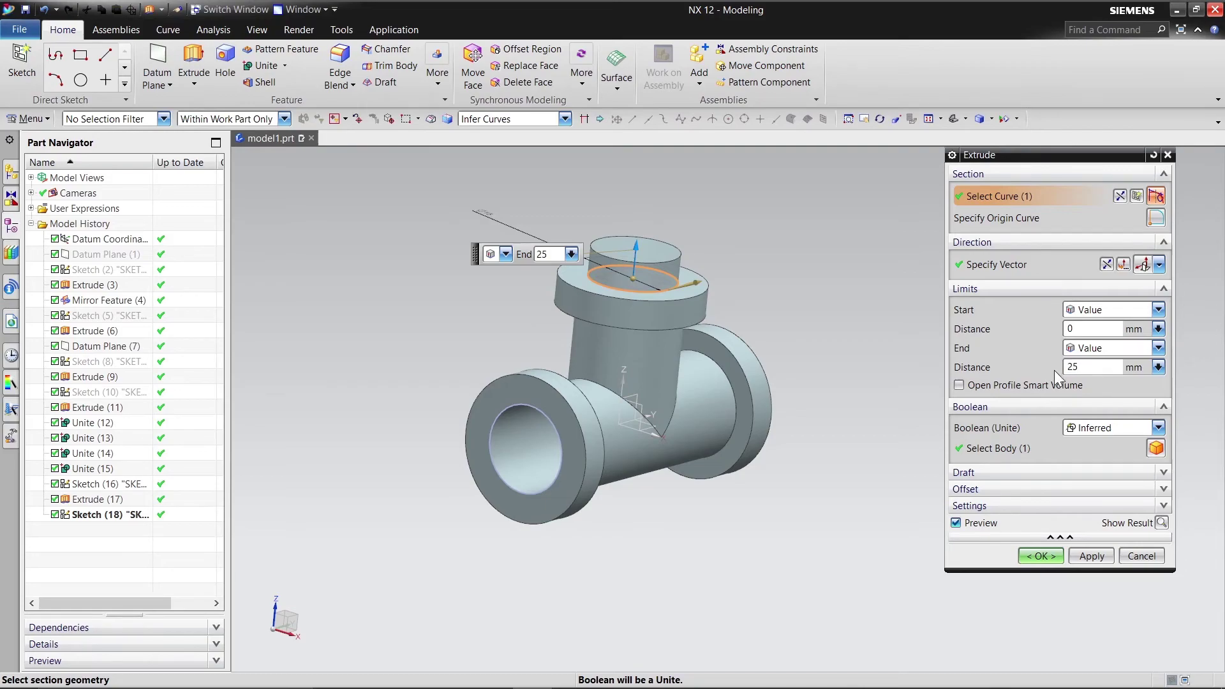
{"action": "left_click", "coordinate": [1158, 348]}
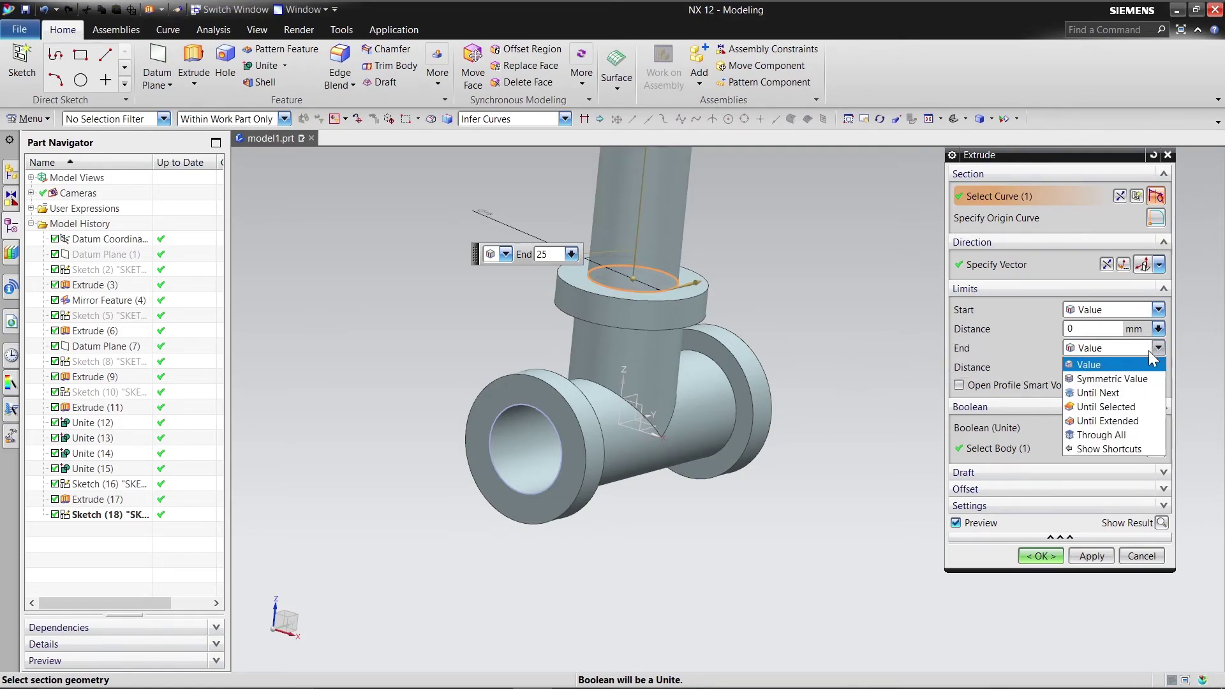
{"action": "left_click", "coordinate": [876, 332]}
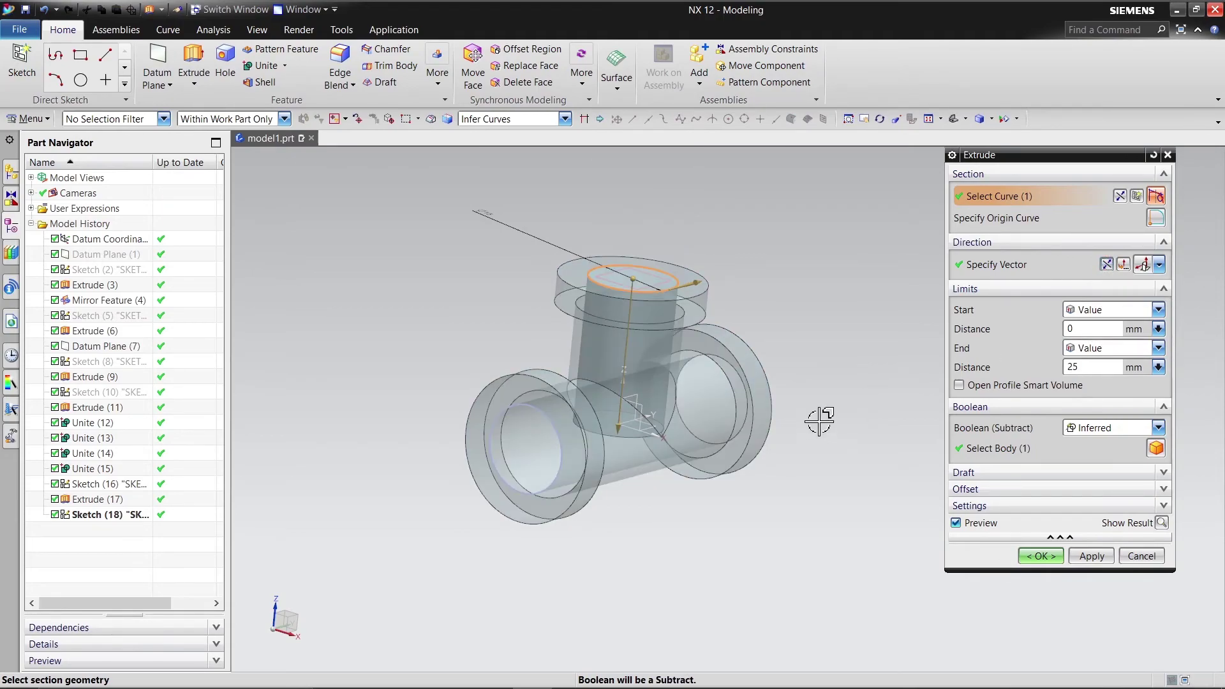
{"action": "mouse_move", "coordinate": [820, 415]}
{"action": "middle_mouse_down"}
{"action": "mouse_move", "coordinate": [852, 398]}
{"action": "mouse_move", "coordinate": [814, 391]}
{"action": "middle_mouse_up"}
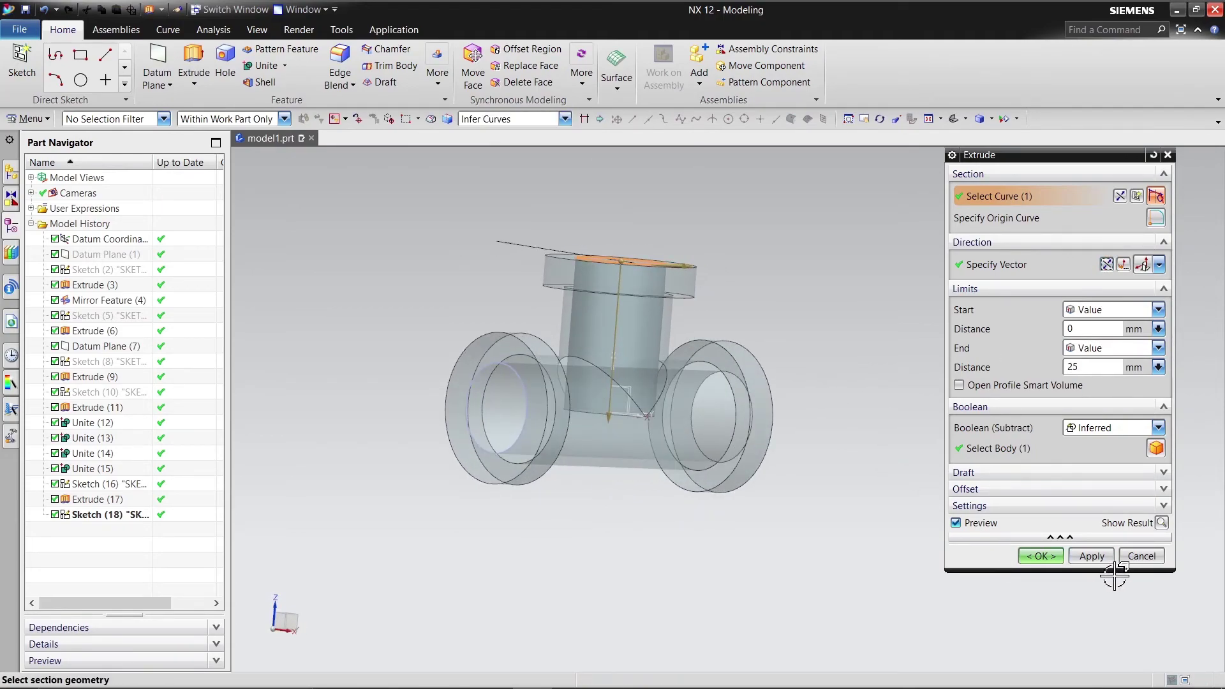
{"action": "left_click", "coordinate": [1091, 556]}
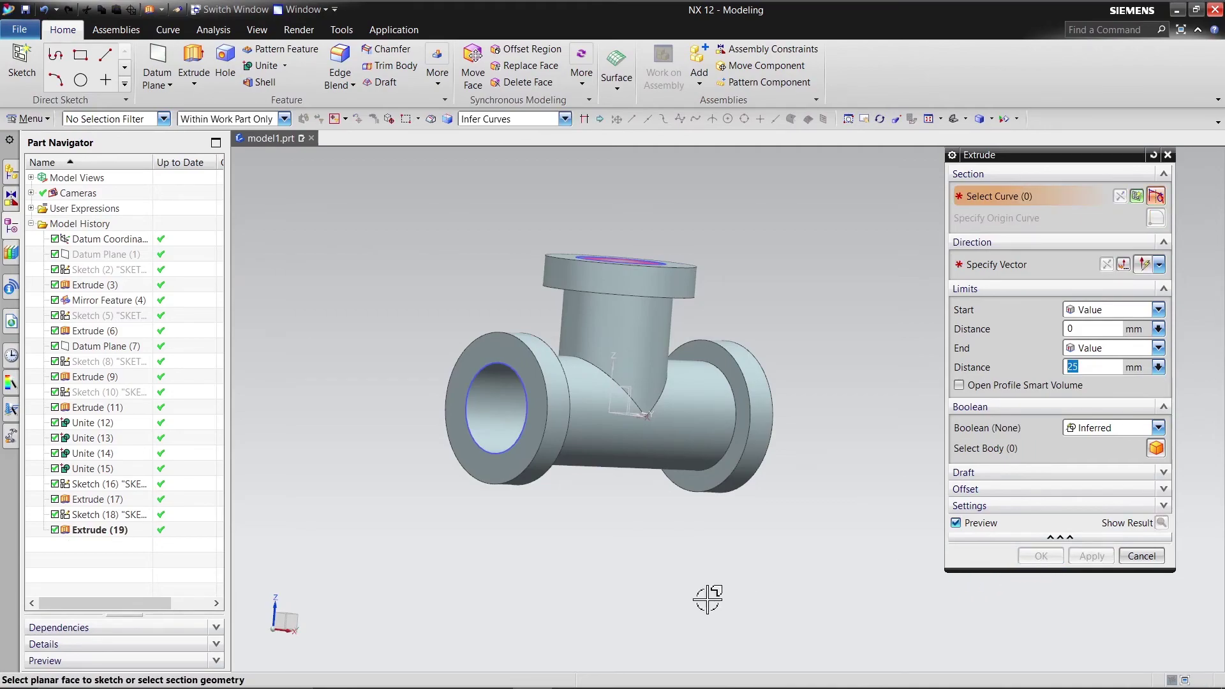
Hide the branch-cut sketch, Sketch (16) and Datum Plane (7), then cancel the Extrude dialog.
{"action": "right_click", "coordinate": [120, 517]}
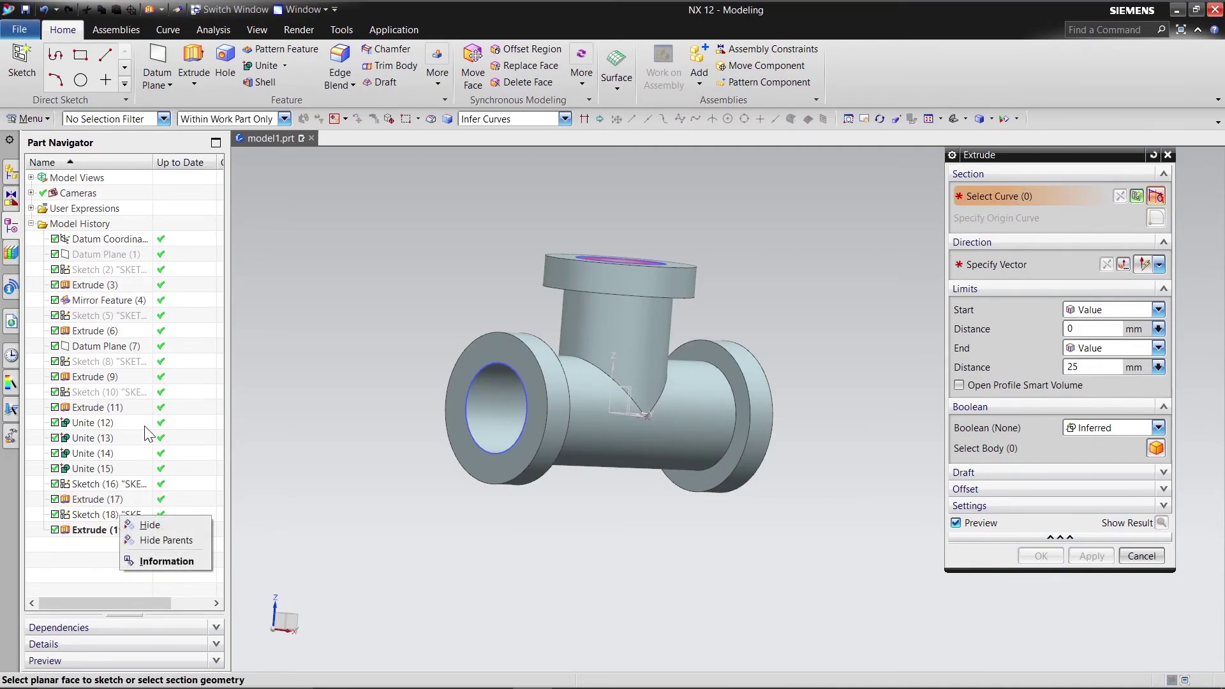
{"action": "left_click", "coordinate": [158, 527]}
{"action": "right_click", "coordinate": [110, 483]}
{"action": "left_click", "coordinate": [148, 493]}
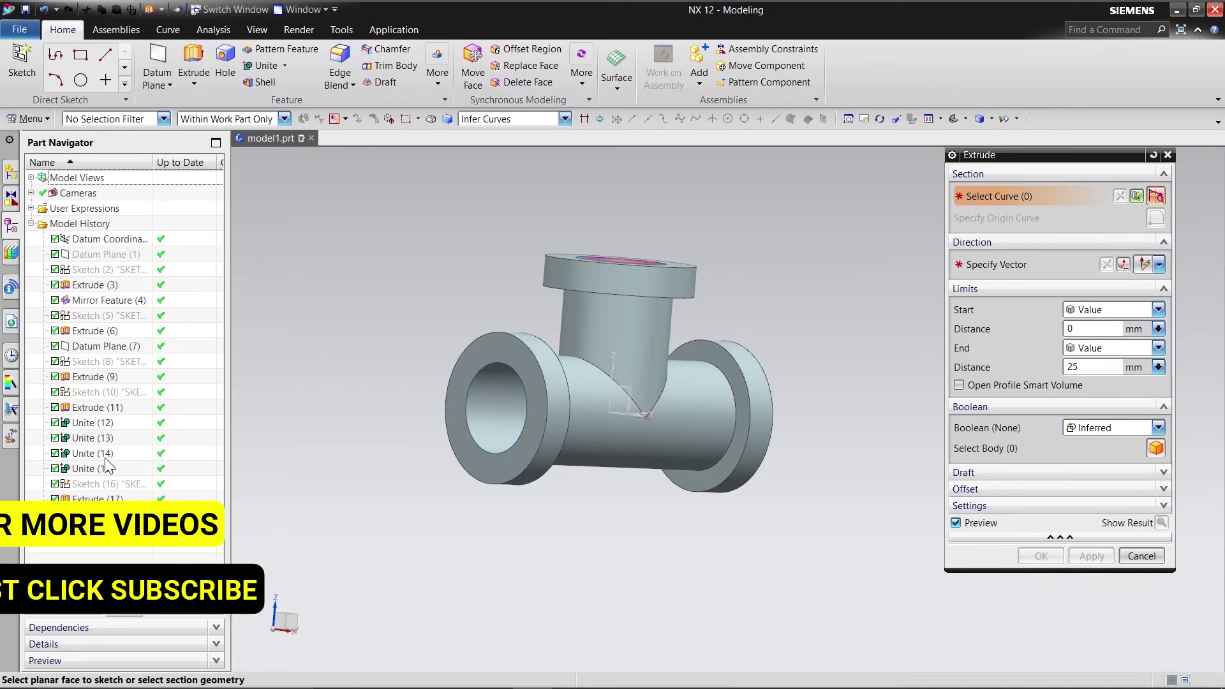
{"action": "middle_click_drag", "start_coordinate": [338, 317], "coordinate": [339, 355]}
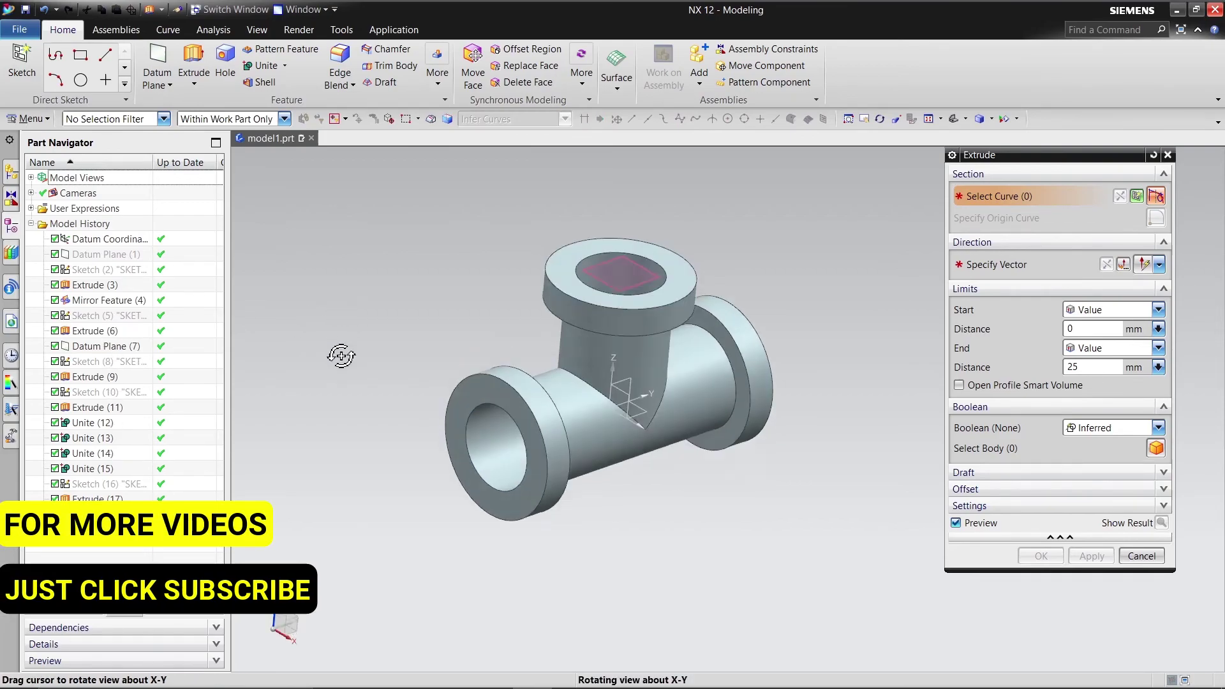
{"action": "right_click", "coordinate": [97, 345]}
{"action": "left_click", "coordinate": [118, 350]}
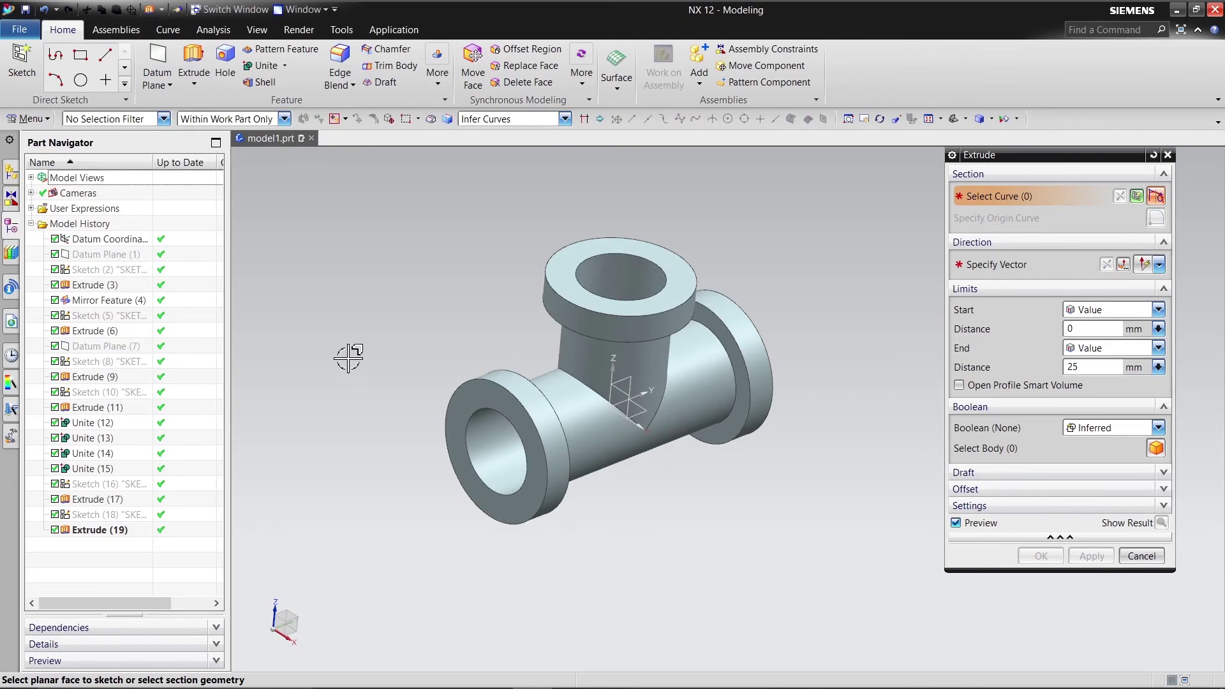
{"action": "middle_click_drag", "start_coordinate": [348, 357], "coordinate": [358, 328]}
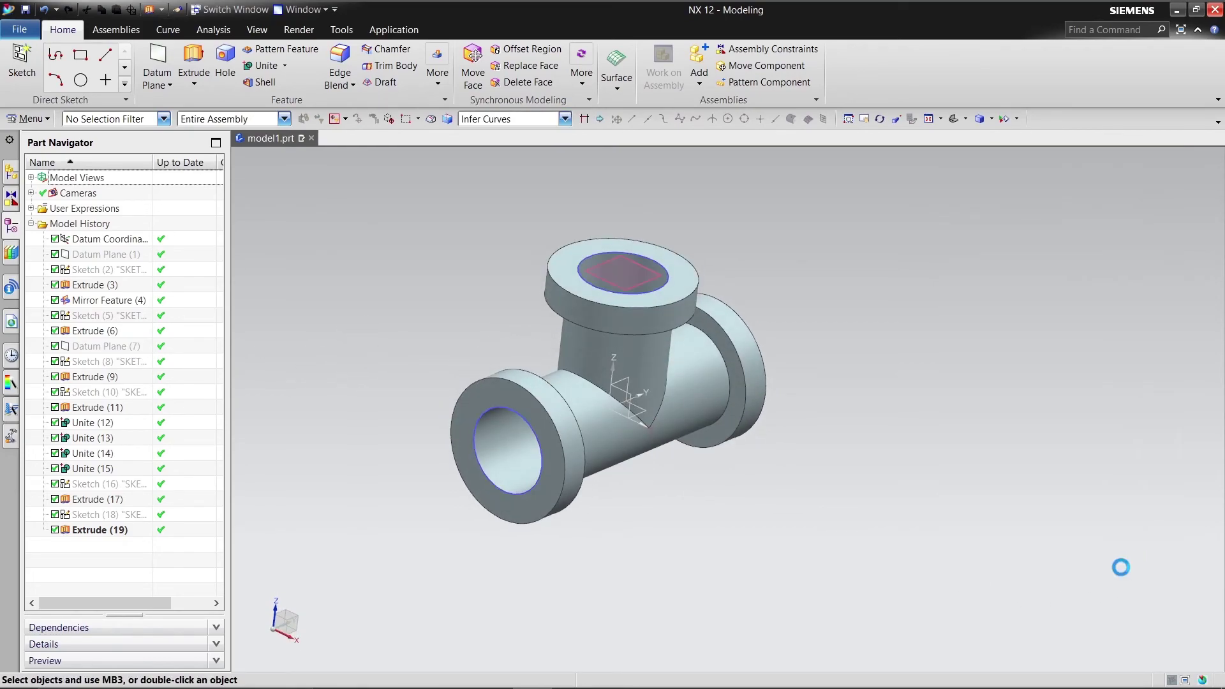
{"action": "left_click", "coordinate": [1137, 560]}
Hide Sketch (18), Sketch (16) and Datum Plane (7) again and orbit to inspect the finished tee.
{"action": "right_click", "coordinate": [102, 516]}
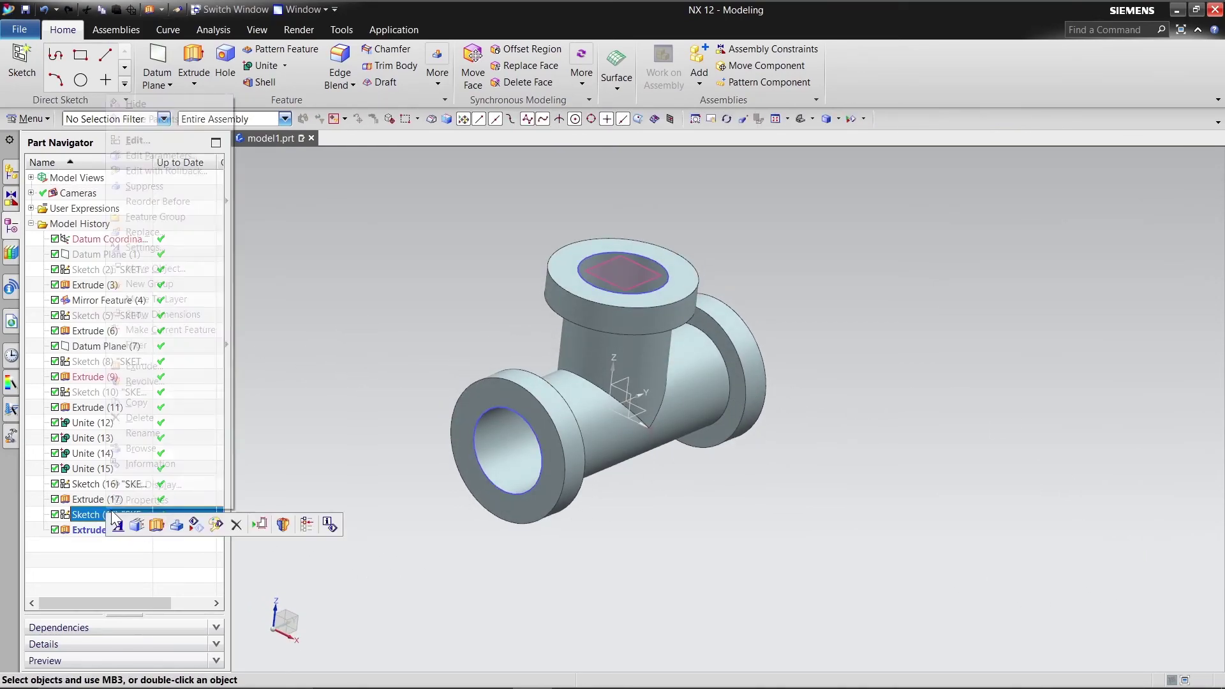
{"action": "left_click", "coordinate": [181, 147]}
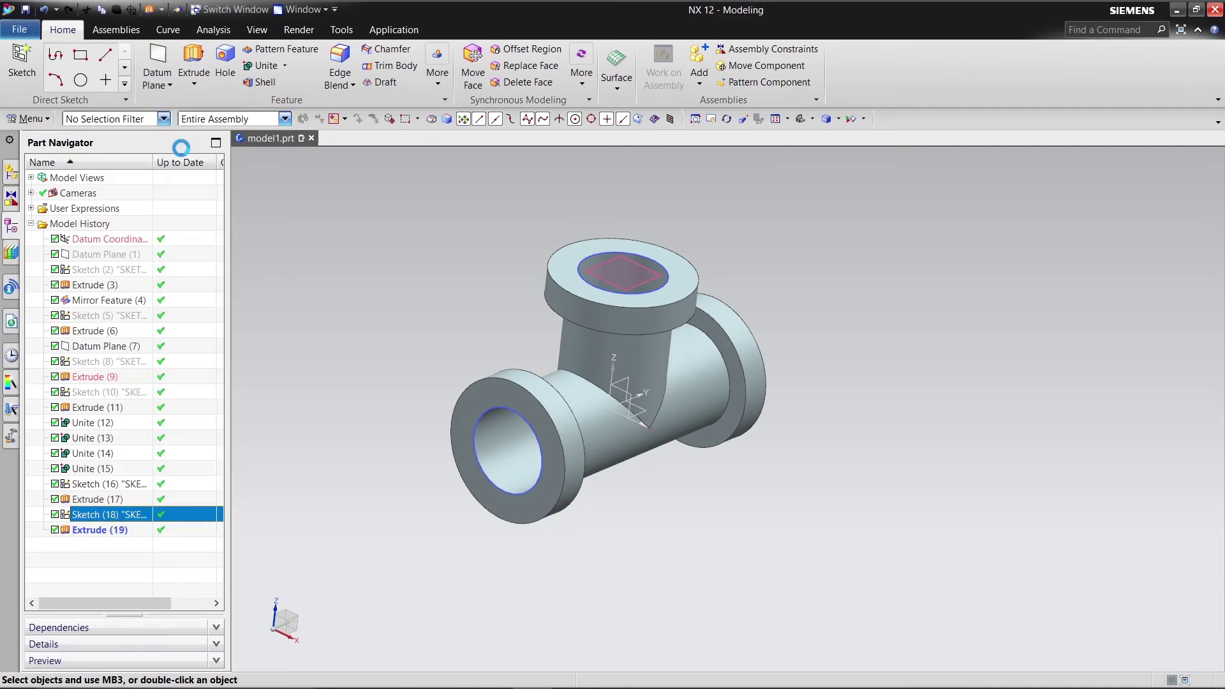
{"action": "left_click", "coordinate": [141, 483]}
{"action": "right_click", "coordinate": [112, 483]}
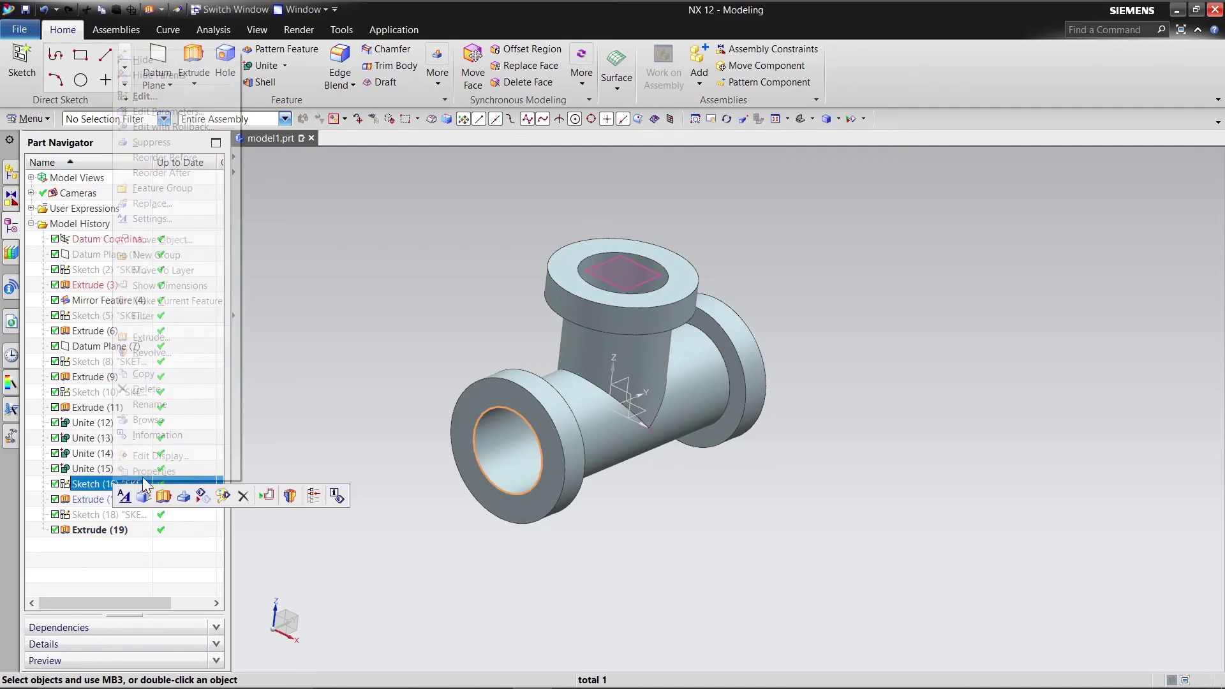
{"action": "left_click", "coordinate": [185, 61]}
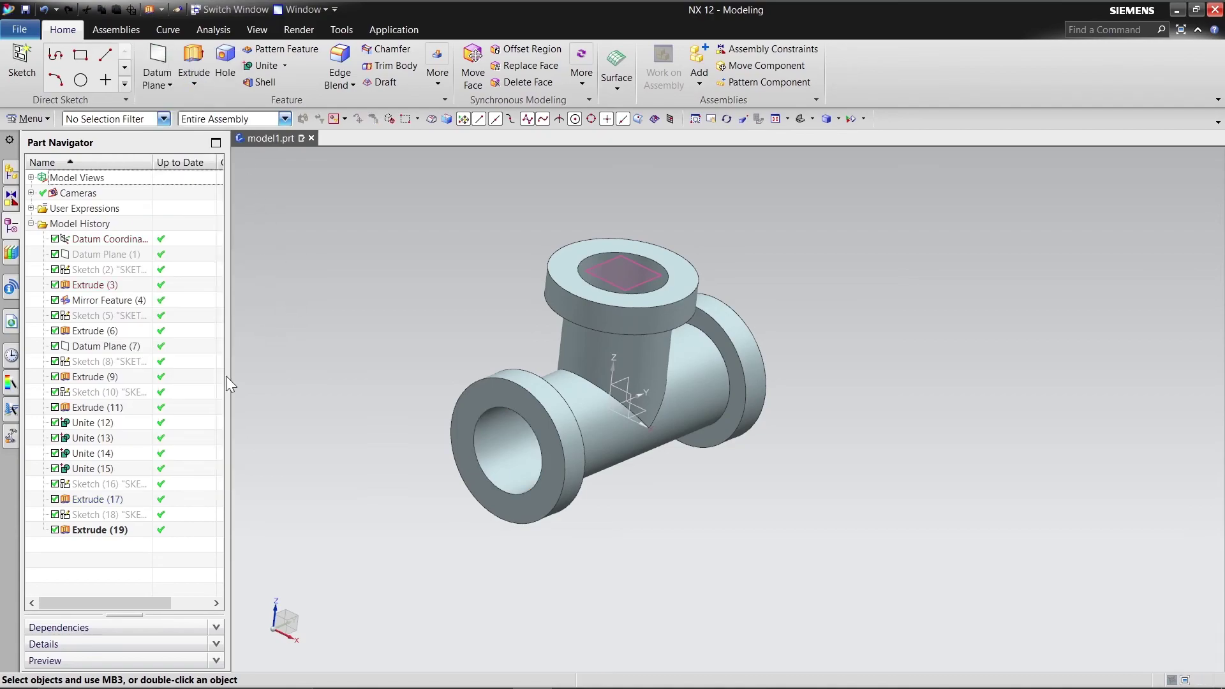
{"action": "right_click", "coordinate": [95, 353]}
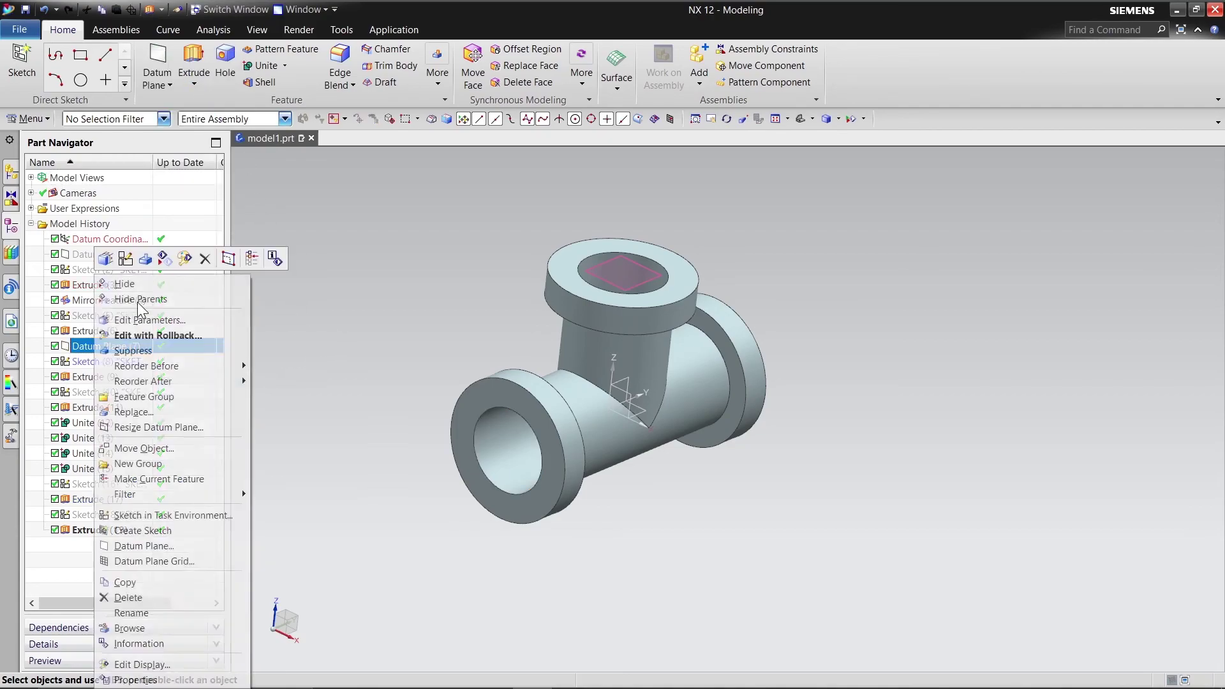
{"action": "left_click", "coordinate": [147, 287]}
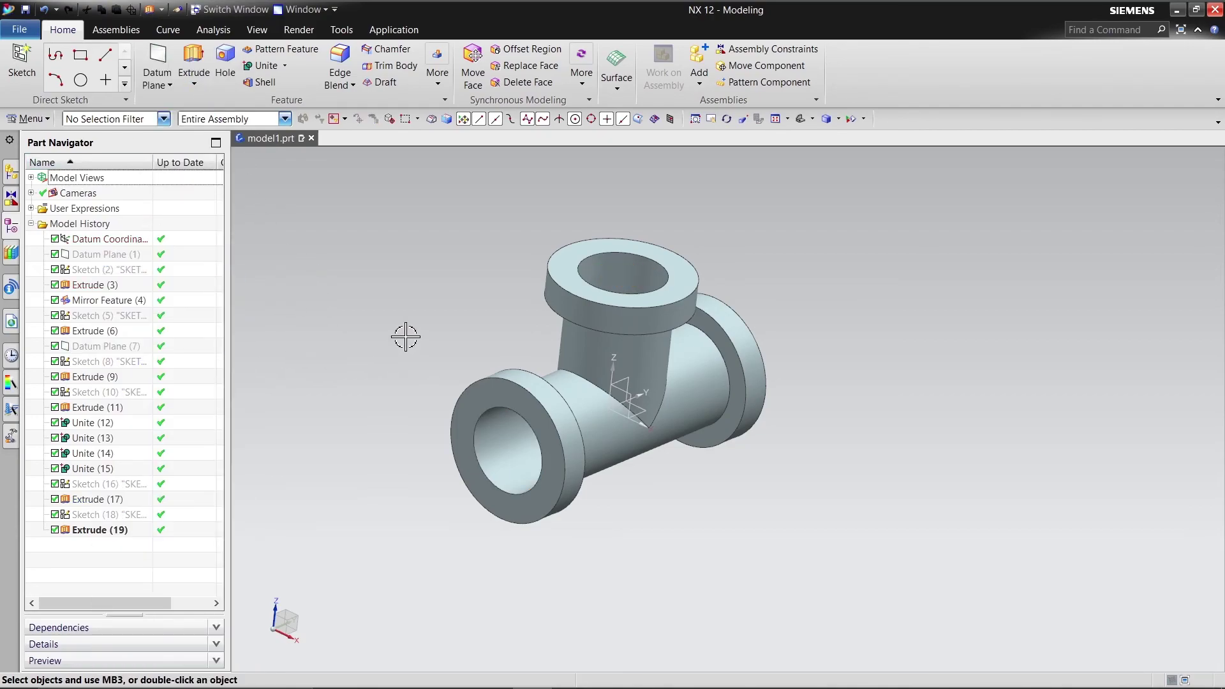
{"action": "mouse_move", "coordinate": [409, 334]}
{"action": "middle_mouse_down"}
{"action": "mouse_move", "coordinate": [590, 367]}
{"action": "mouse_move", "coordinate": [755, 429]}
{"action": "mouse_move", "coordinate": [789, 461]}
{"action": "mouse_move", "coordinate": [744, 446]}
{"action": "mouse_move", "coordinate": [748, 469]}
{"action": "middle_mouse_up"}
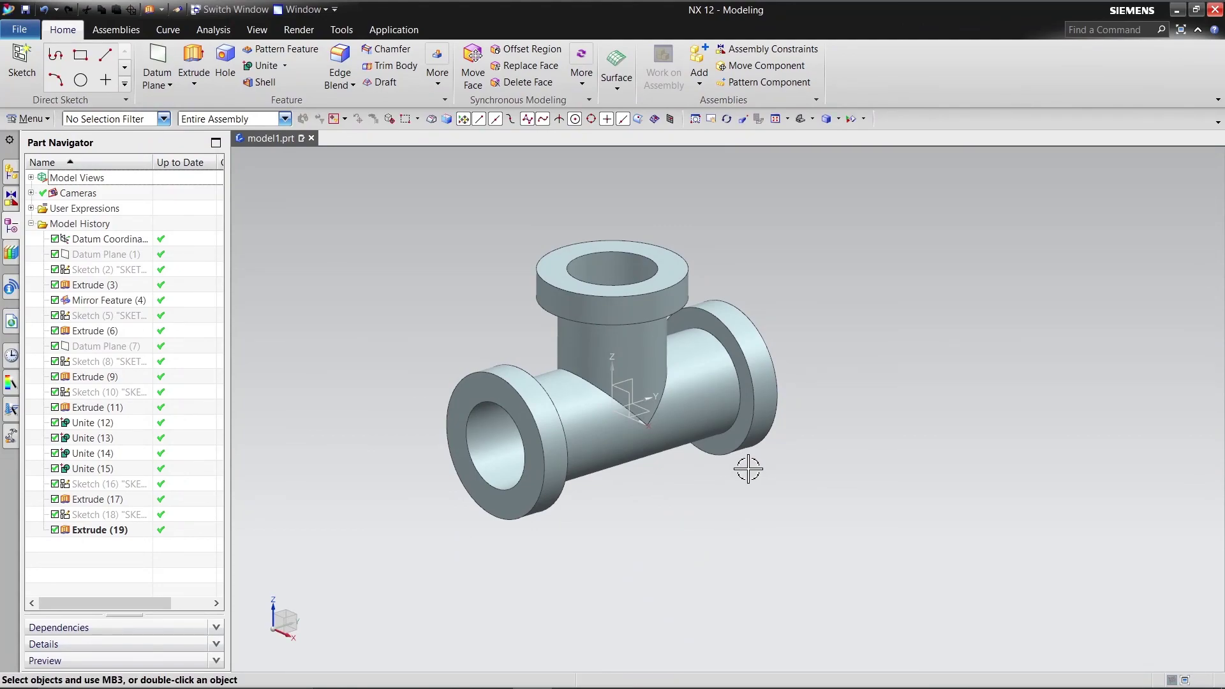